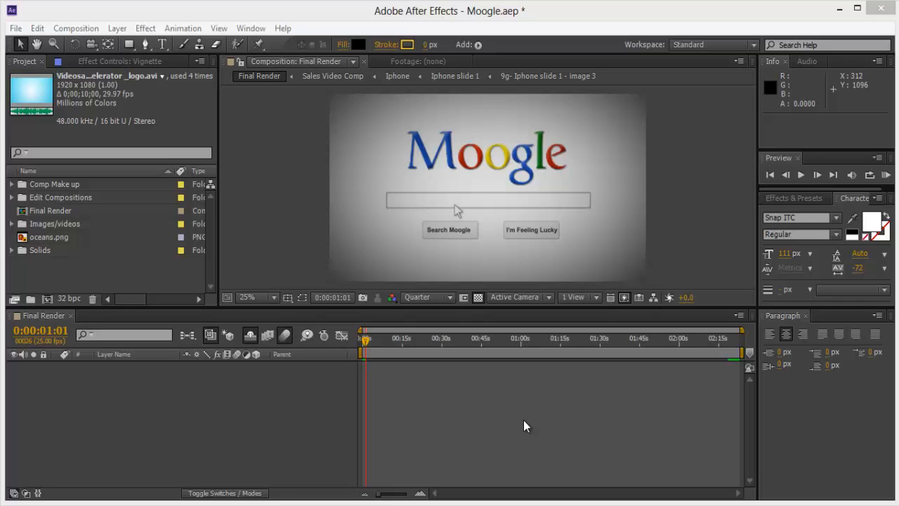
Step: Open the 1 - First Search composition from the Edit Compositions folder
{"action": "left_click", "coordinate": [524, 422]}
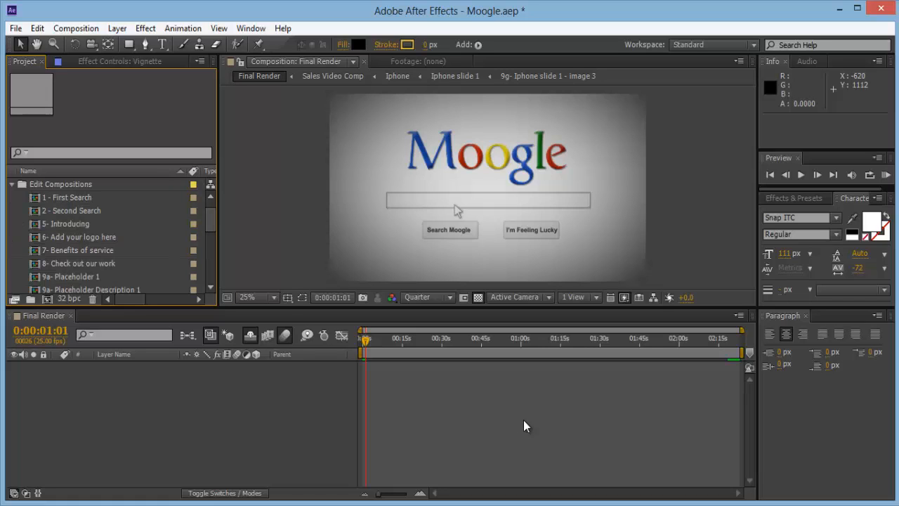
{"action": "mouse_move", "coordinate": [210, 220]}
{"action": "left_mouse_down"}
{"action": "mouse_move", "coordinate": [211, 228]}
{"action": "mouse_move", "coordinate": [210, 217]}
{"action": "left_mouse_up"}
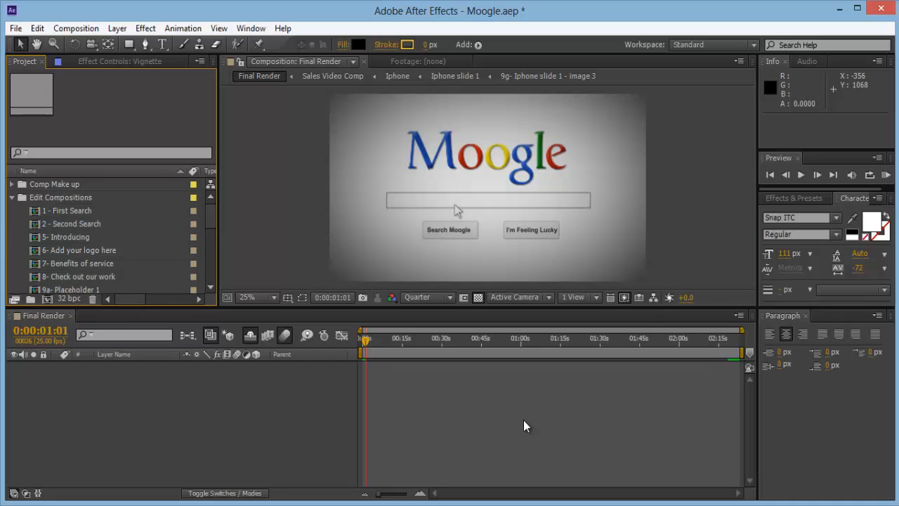
{"action": "left_click", "coordinate": [70, 211]}
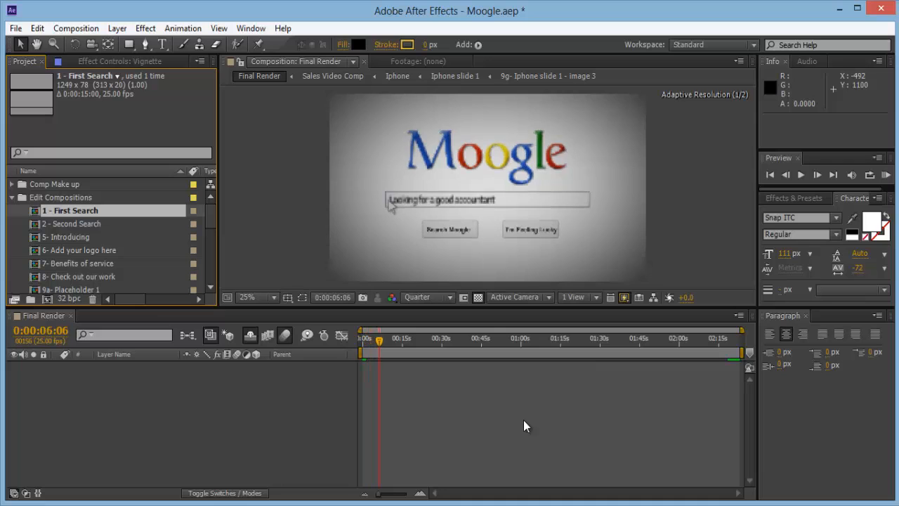
{"action": "double_click", "coordinate": [70, 211]}
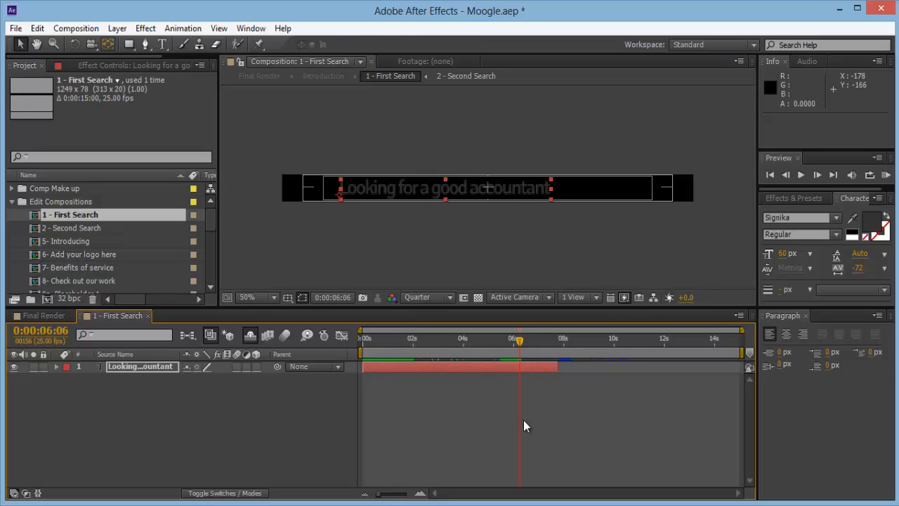
Step: Change the end of the first search phrase so it reads "Looking for a good law firm"
{"action": "key", "text": "ctrl+t"}
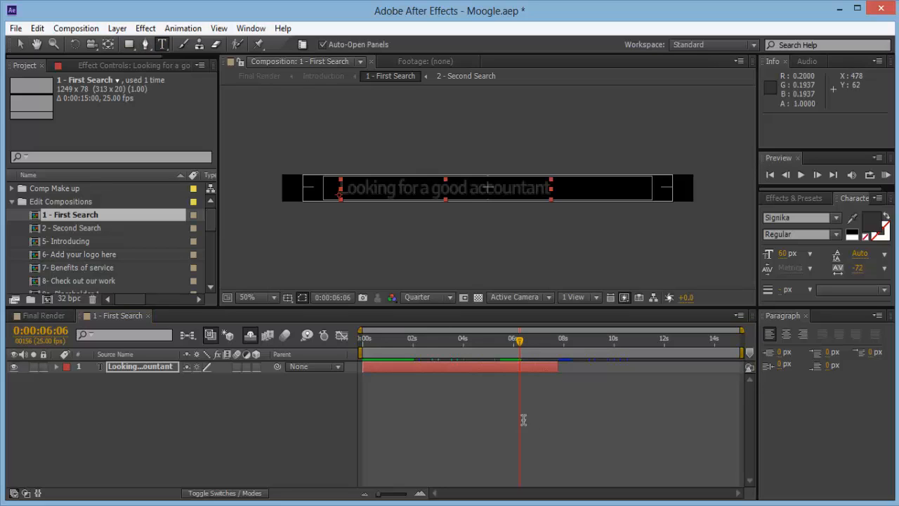
{"action": "left_click_drag", "start_coordinate": [476, 189], "coordinate": [642, 146]}
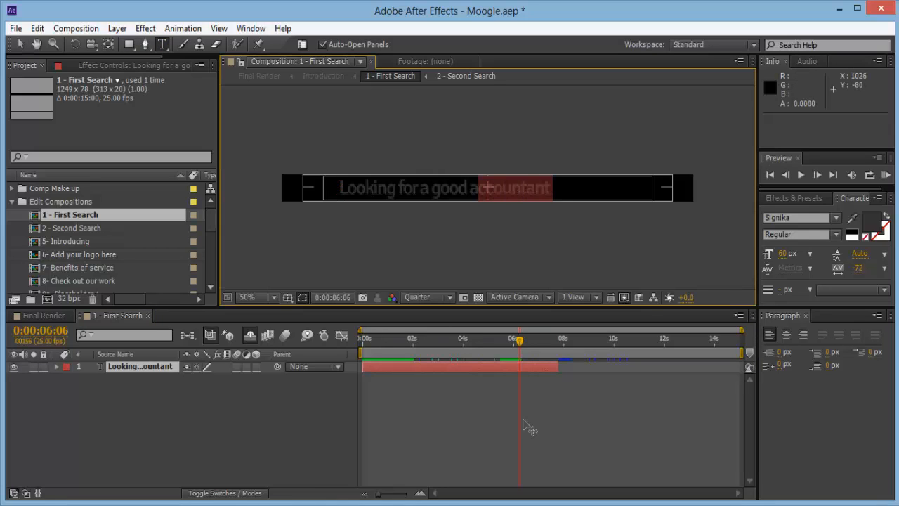
{"action": "key", "text": "BackSpace"}
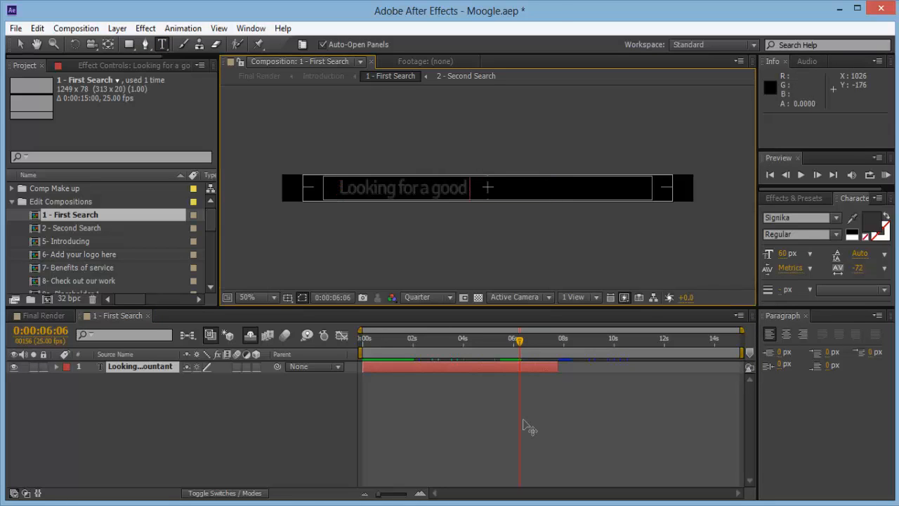
{"action": "type", "text": "lawyer"}
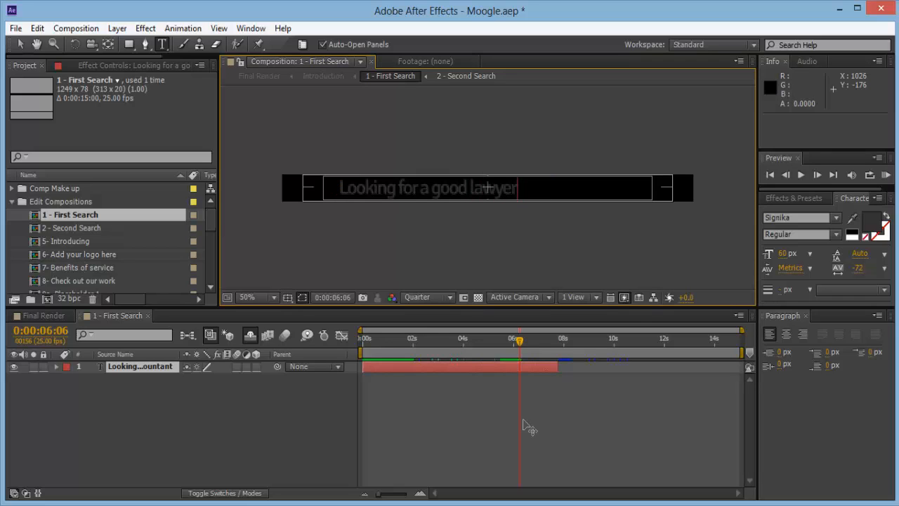
{"action": "key", "text": "BackSpace"}
{"action": "key", "text": "BackSpace"}
{"action": "key", "text": "BackSpace"}
{"action": "type", "text": "firm"}
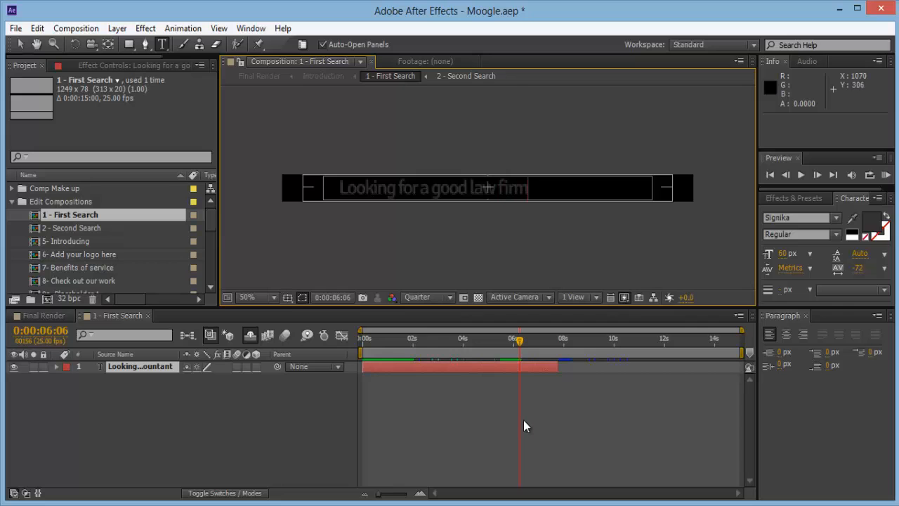
Step: Return to the Final Render composition and preview the search box animation
{"action": "left_click", "coordinate": [43, 316]}
{"action": "key", "text": "space"}
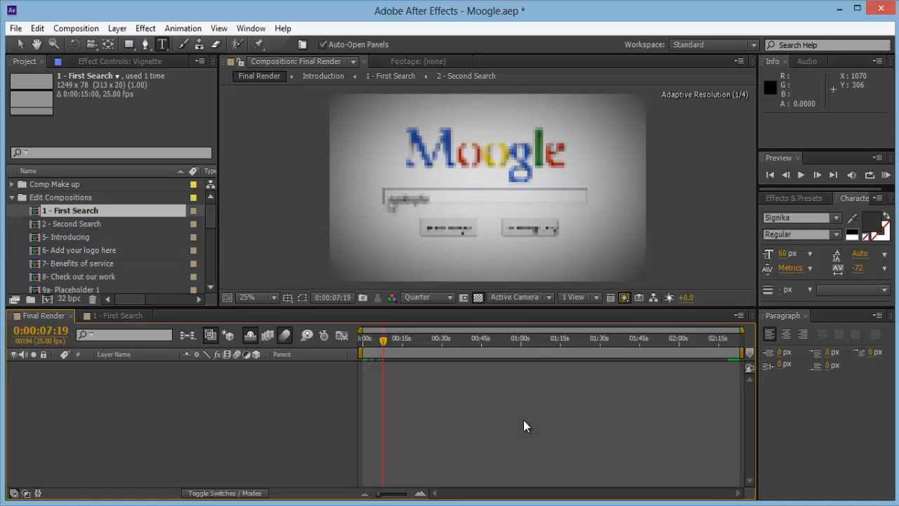
{"action": "key", "text": "space"}
{"action": "key", "text": "space"}
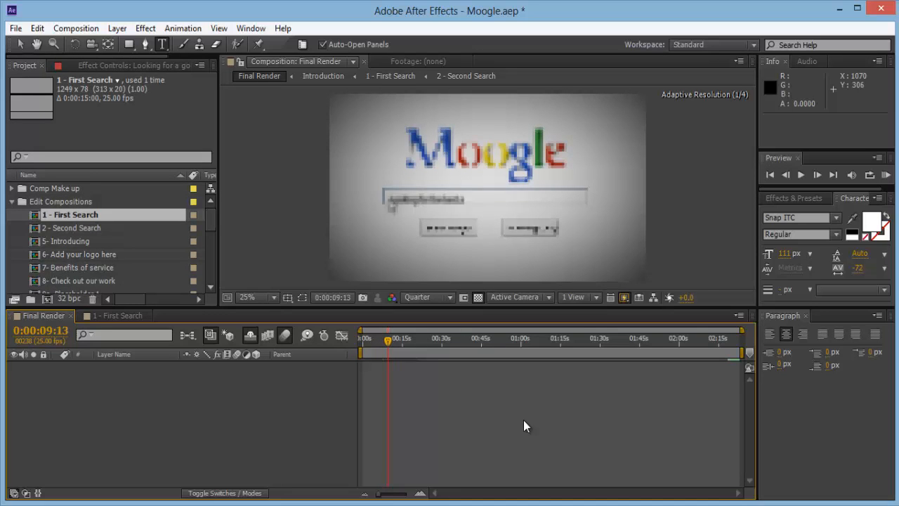
{"action": "key", "text": "space"}
{"action": "key", "text": "space"}
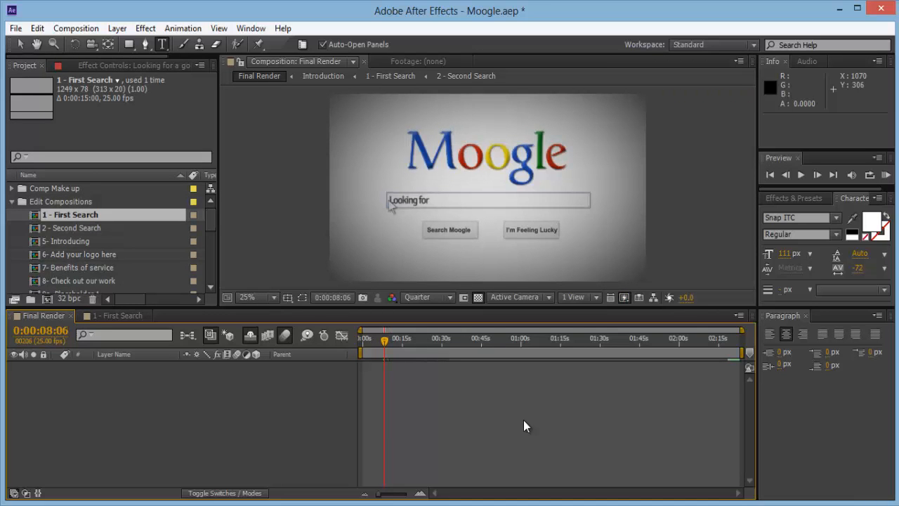
Step: Open the 2 - Second Search composition and change its text to "Looking for the best law firm"
{"action": "double_click", "coordinate": [75, 227]}
{"action": "key", "text": "space"}
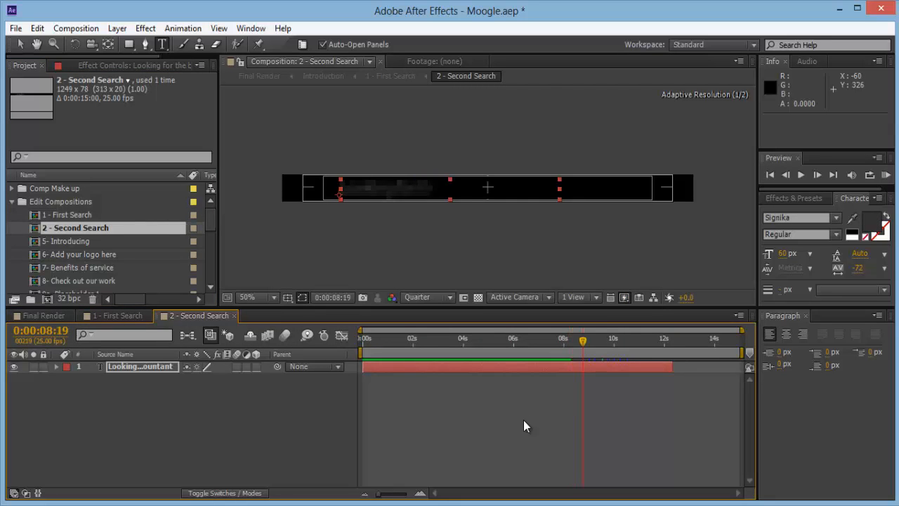
{"action": "key", "text": "space"}
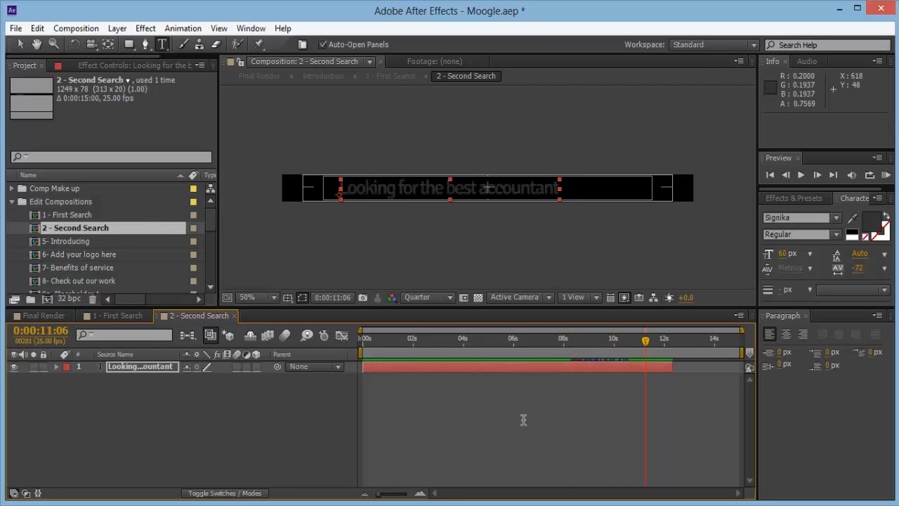
{"action": "double_click", "coordinate": [480, 188]}
{"action": "type", "text": "law"}
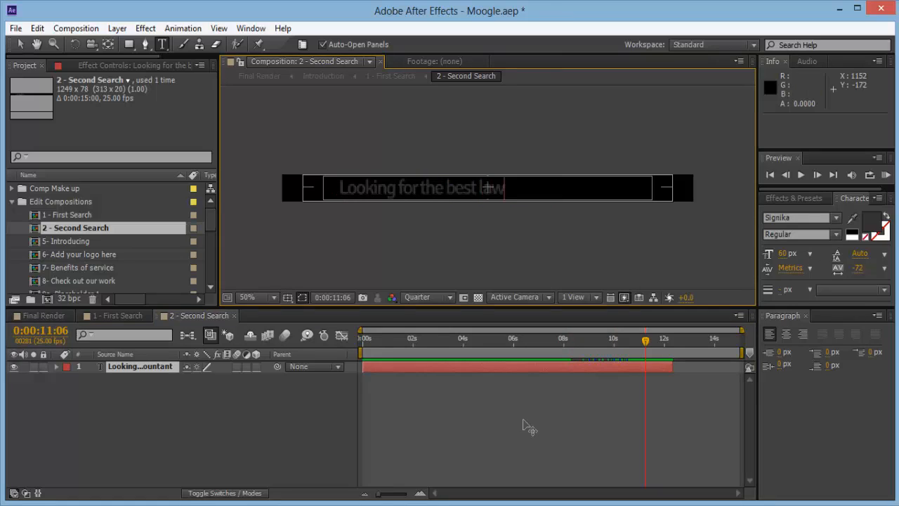
{"action": "type", "text": " firm"}
{"action": "key", "text": "KP_Enter"}
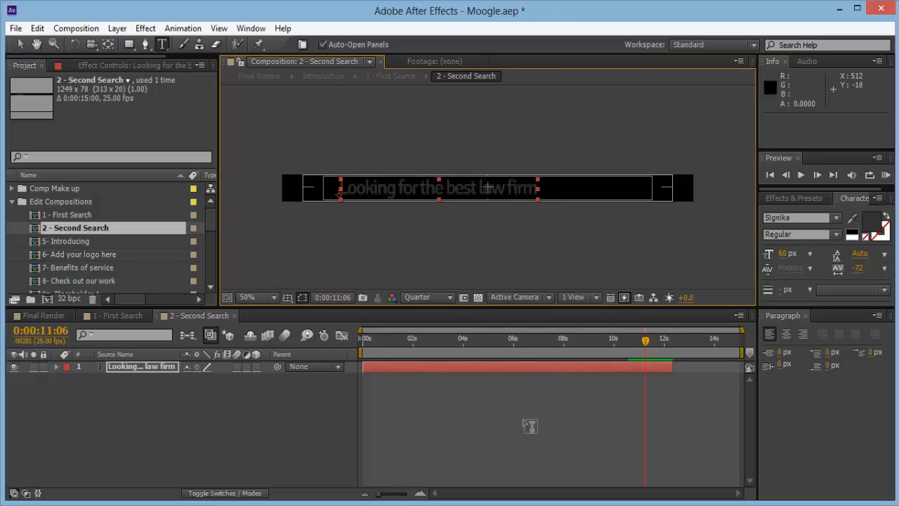
{"action": "key", "text": "v"}
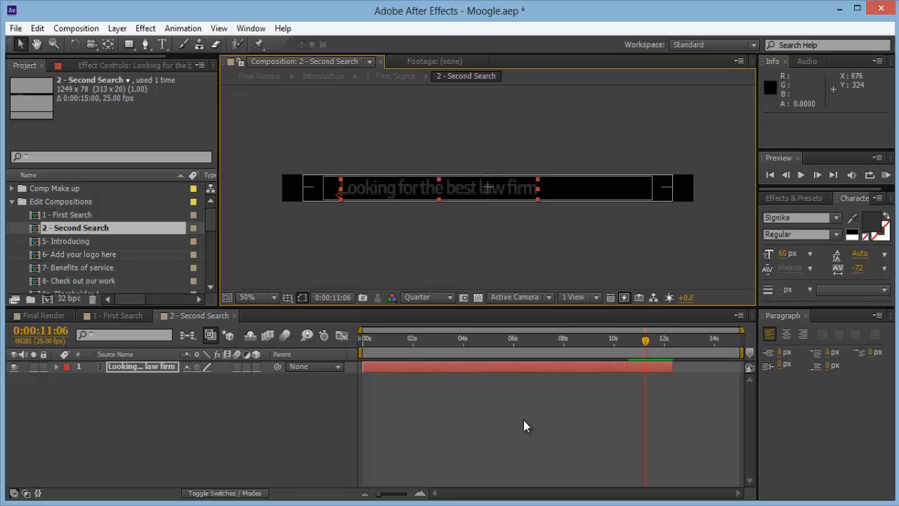
Step: Return to the Final Render composition and review both edited search phrases through to the introduction scene
{"action": "key", "text": "shift+Escape"}
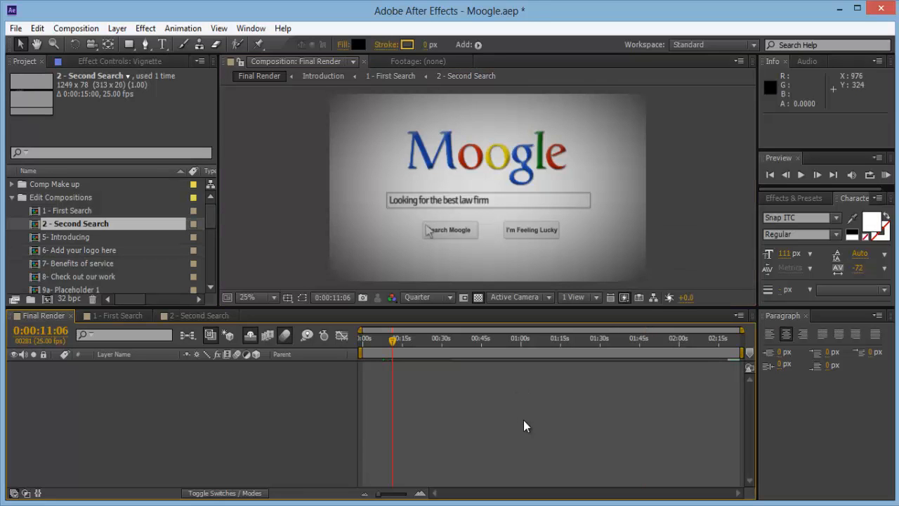
{"action": "key", "text": "k"}
{"action": "key", "text": "j"}
{"action": "key", "text": "j"}
{"action": "key", "text": "j"}
{"action": "key", "text": "j"}
{"action": "key", "text": "j"}
{"action": "key", "text": "j"}
{"action": "key", "text": "j"}
{"action": "key", "text": "j"}
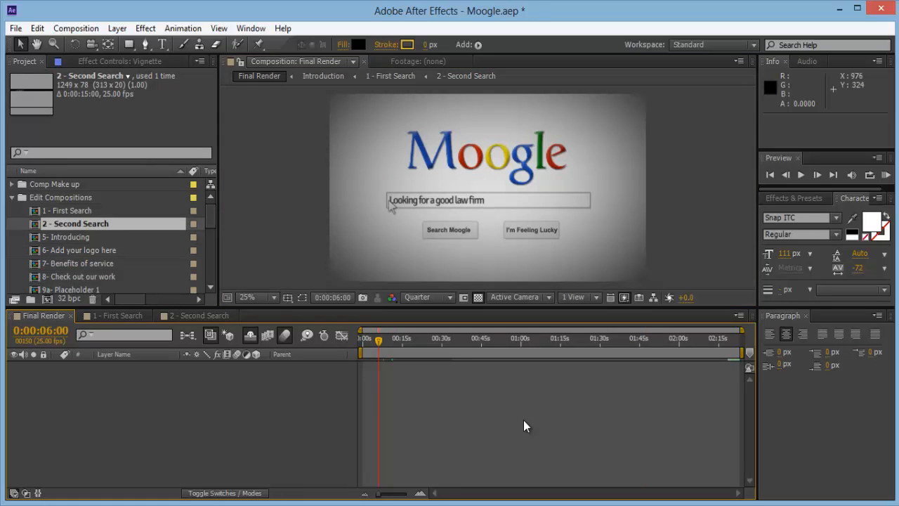
{"action": "key", "text": "k"}
{"action": "key", "text": "k"}
{"action": "key", "text": "k"}
{"action": "key", "text": "k"}
{"action": "key", "text": "k"}
{"action": "key", "text": "space"}
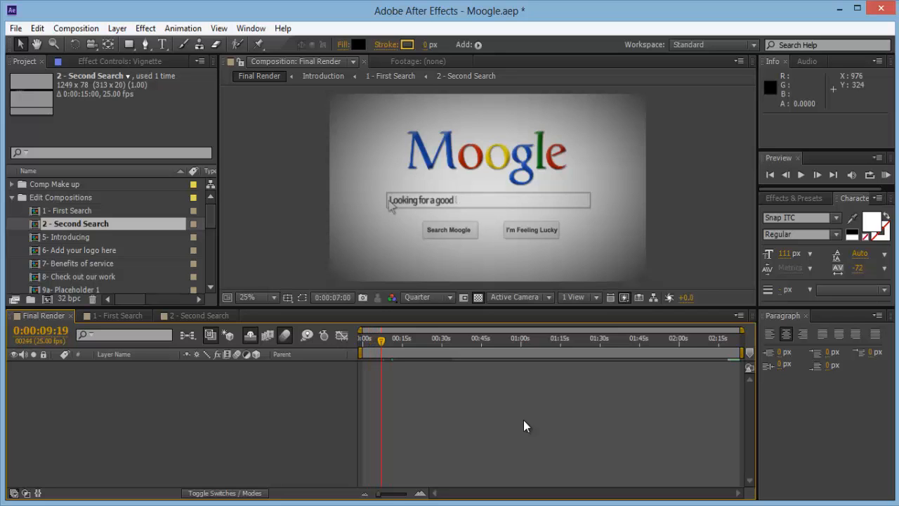
{"action": "key", "text": "j"}
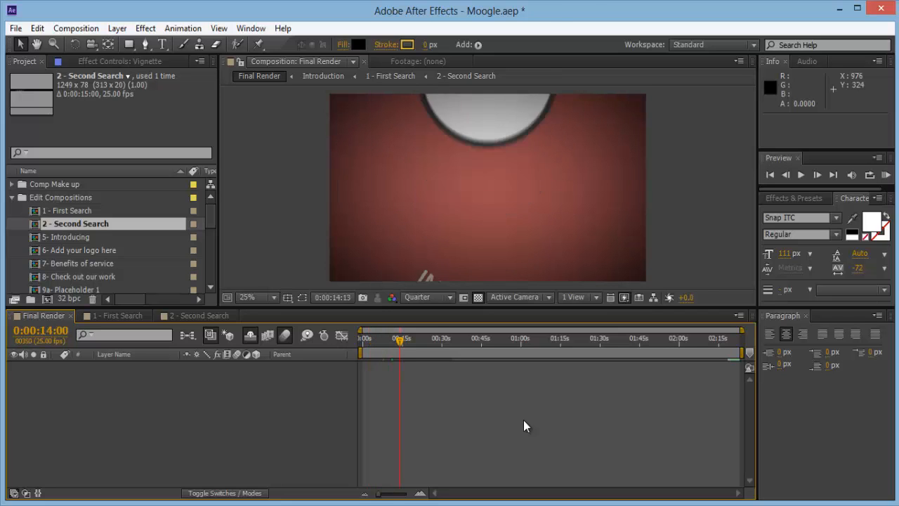
Step: Open the 5- Introducing composition and replace its title text with "hello"
{"action": "key", "text": "Down"}
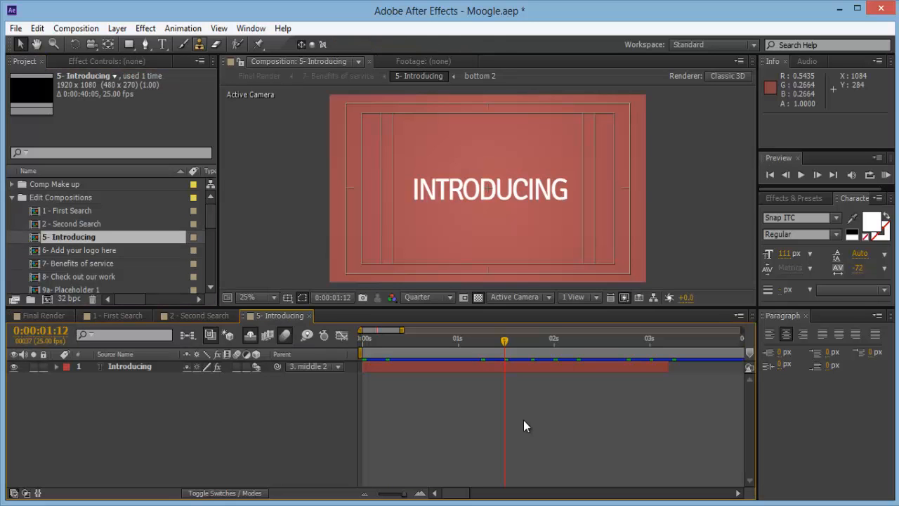
{"action": "key", "text": "ctrl+t"}
{"action": "key", "text": "ctrl+a"}
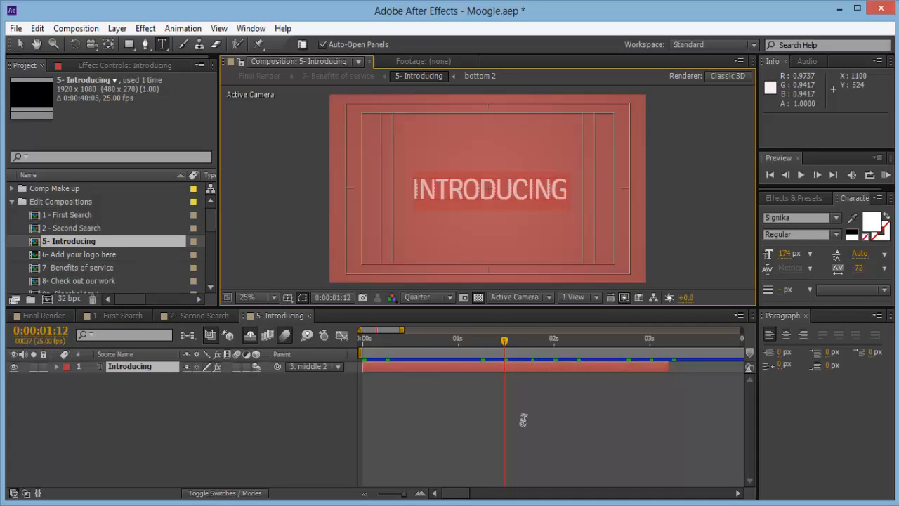
{"action": "type", "text": "hello"}
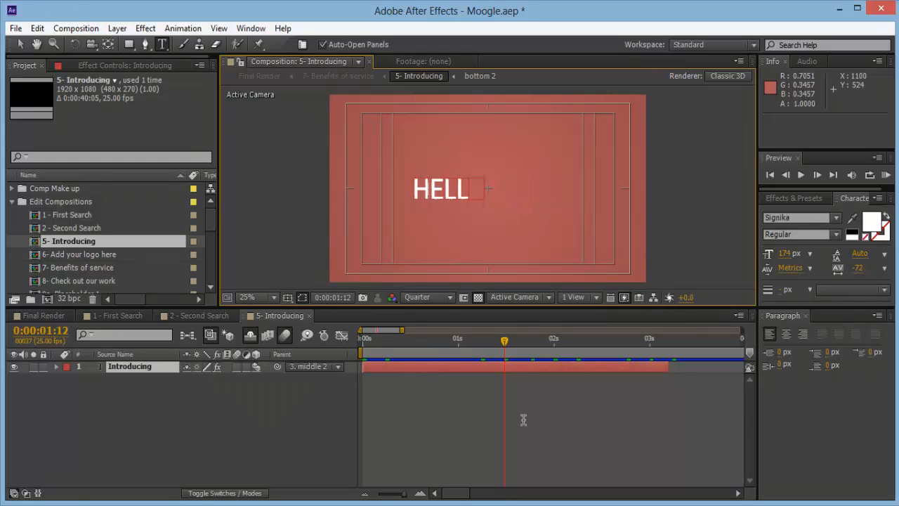
{"action": "key", "text": "KP_Enter"}
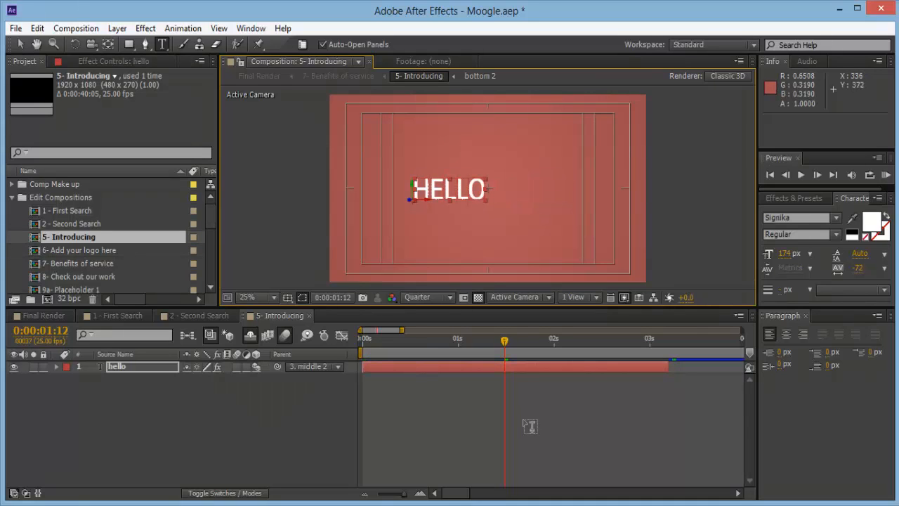
{"action": "key", "text": "v"}
{"action": "key", "text": "v"}
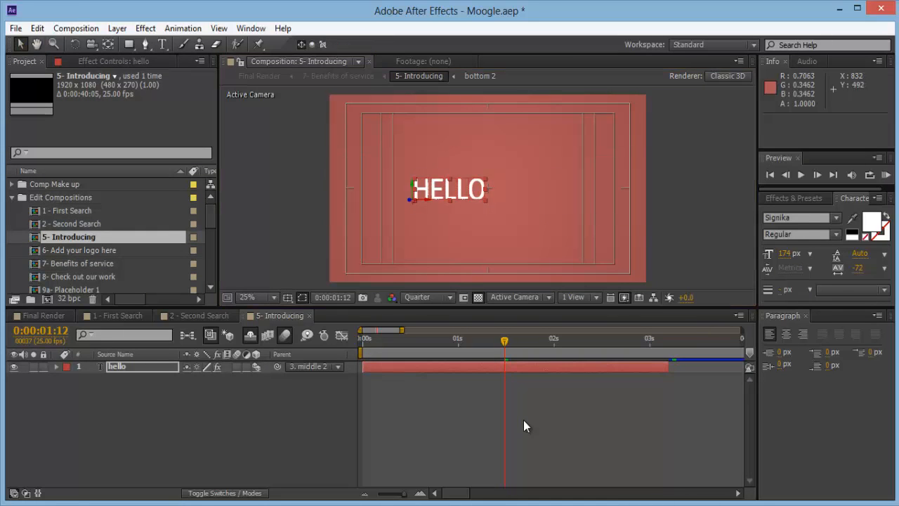
Step: Try moving the hello title about 252 px right to centre it, and undo both the move and the text change
{"action": "key", "text": "shift+Right"}
{"action": "key", "text": "shift+Right"}
{"action": "key", "text": "shift+Right"}
{"action": "key", "text": "shift+Right"}
{"action": "key", "text": "shift+Right"}
{"action": "key", "text": "shift+Right"}
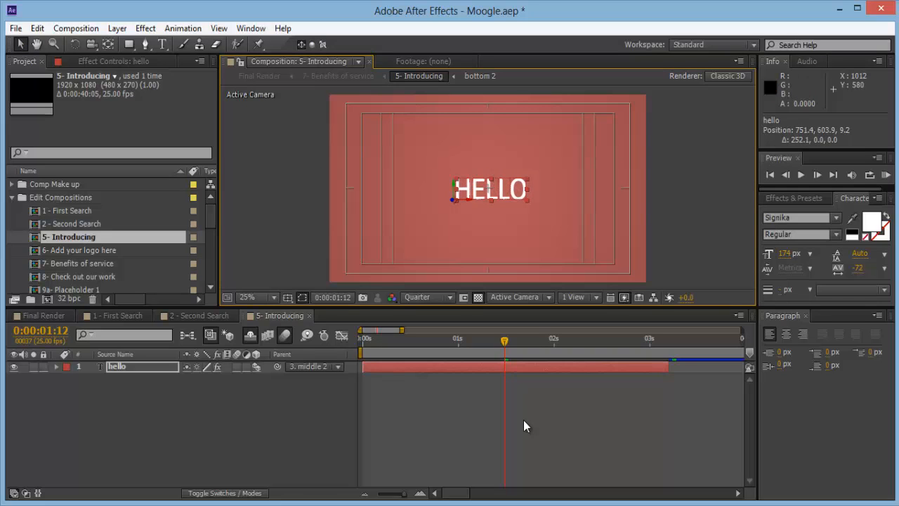
{"action": "key", "text": "ctrl+z"}
{"action": "key", "text": "ctrl+z"}
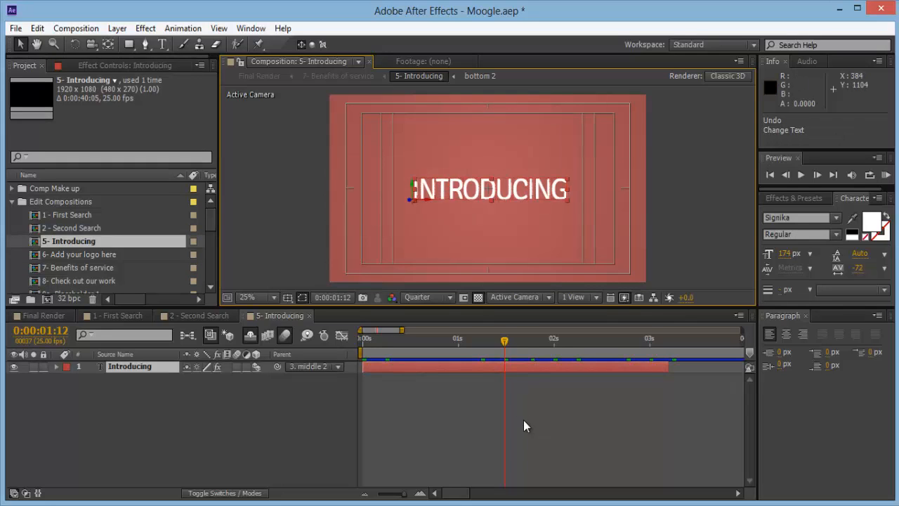
Step: Close the 5- Introducing, 2 - Second Search and 1 - First Search compositions and preview Final Render up to the logo scene
{"action": "left_click", "coordinate": [527, 427]}
{"action": "key", "text": "ctrl+w"}
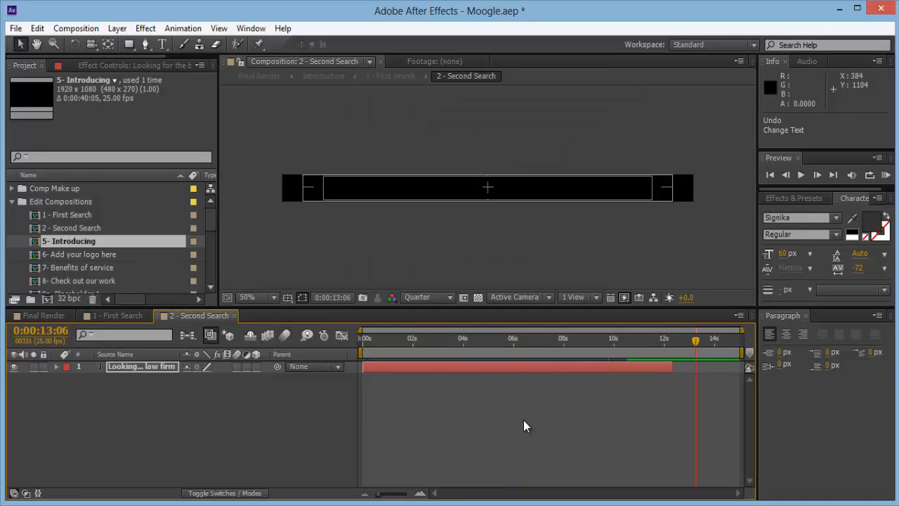
{"action": "key", "text": "ctrl+w"}
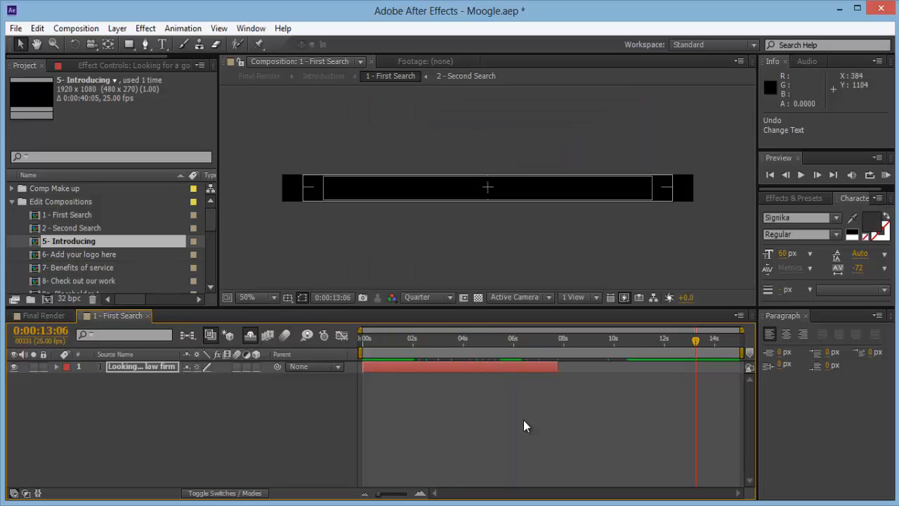
{"action": "key", "text": "ctrl+w"}
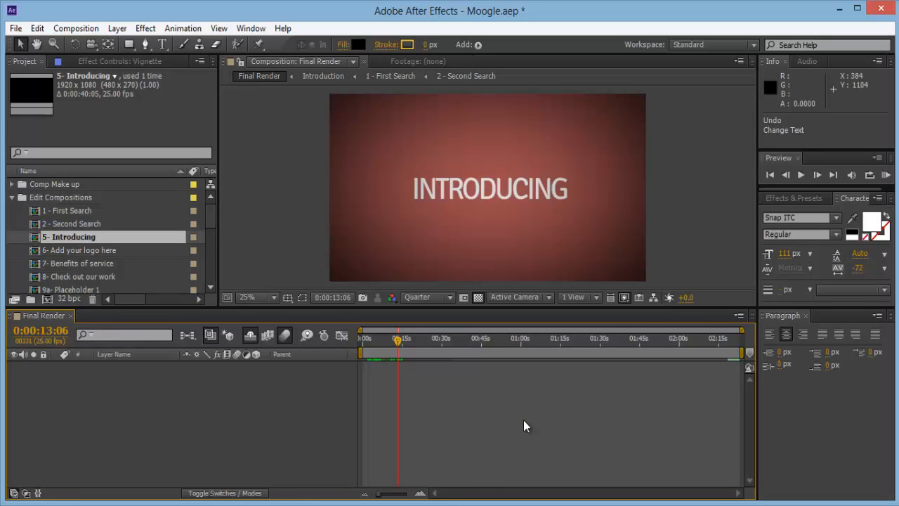
{"action": "key", "text": "space"}
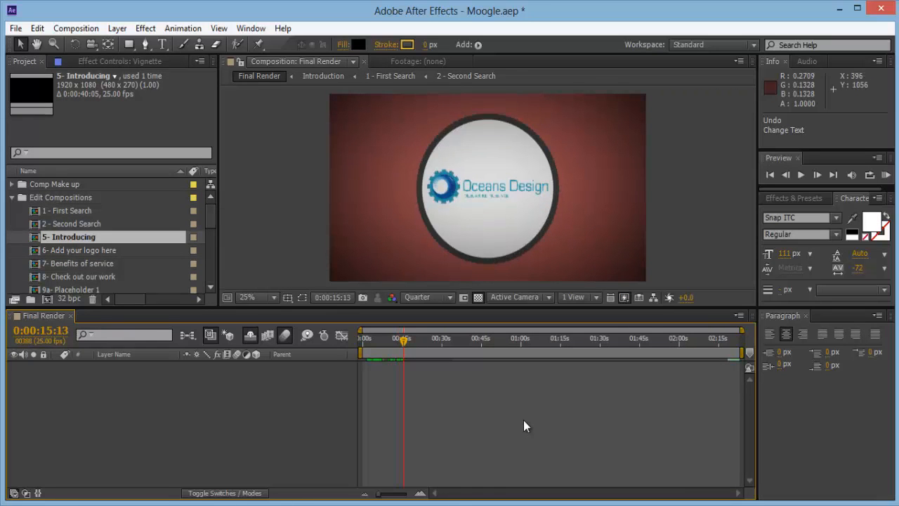
Step: Open the 6- Add your logo here composition and bring up the file import for a logo, then cancel it
{"action": "double_click", "coordinate": [79, 250]}
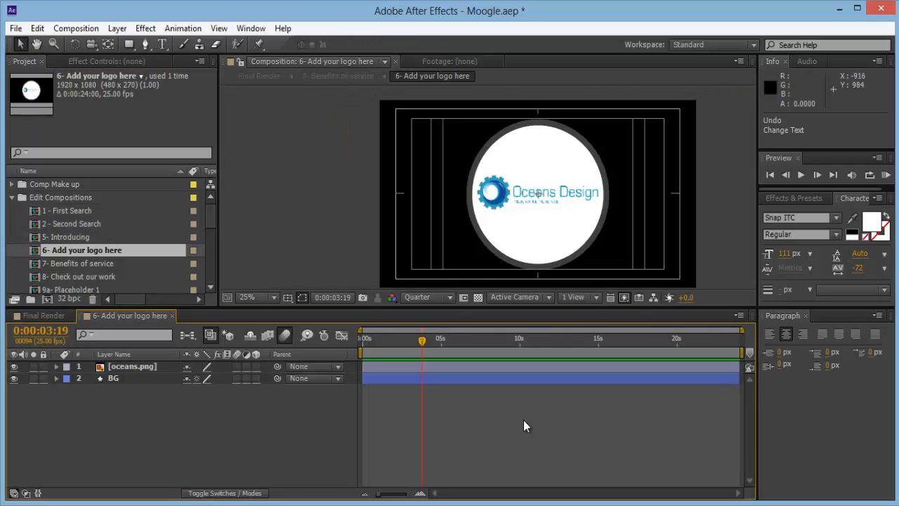
{"action": "left_click", "coordinate": [12, 197]}
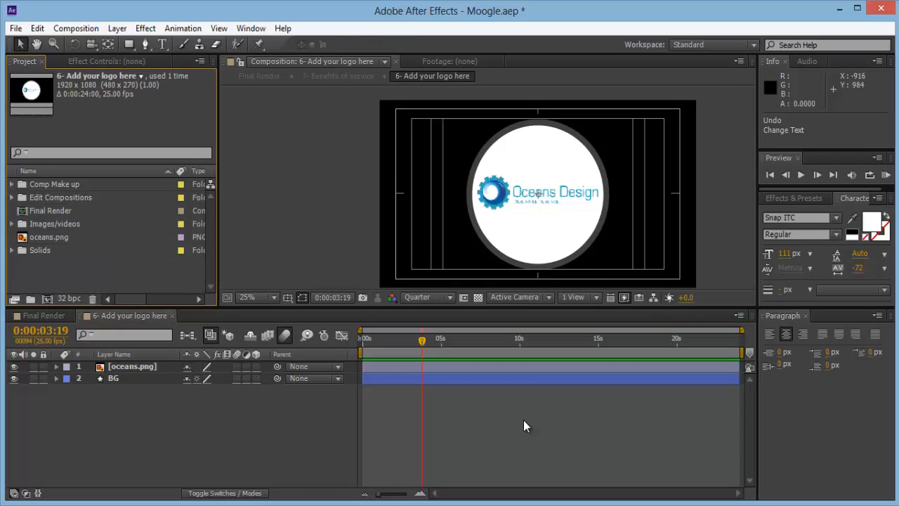
{"action": "right_click", "coordinate": [56, 273]}
{"action": "mouse_move", "coordinate": [94, 326]}
{"action": "left_click", "coordinate": [241, 327]}
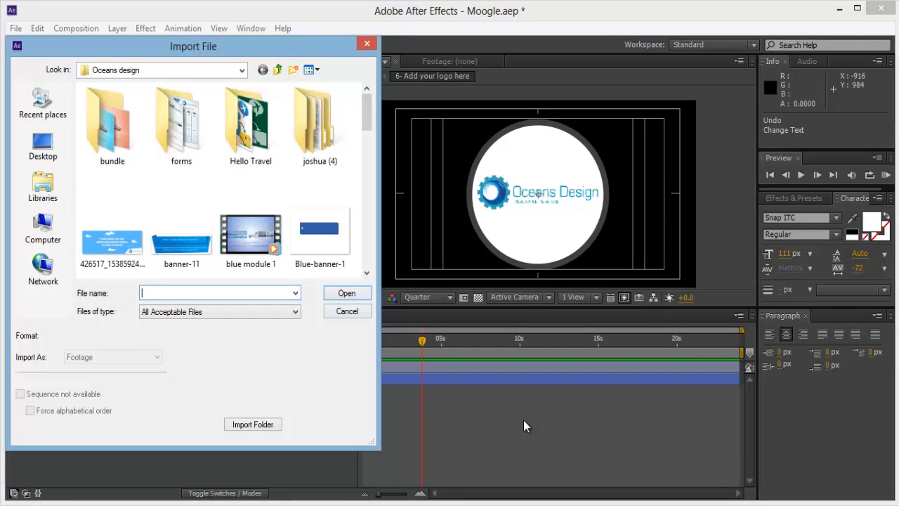
{"action": "left_click", "coordinate": [347, 311]}
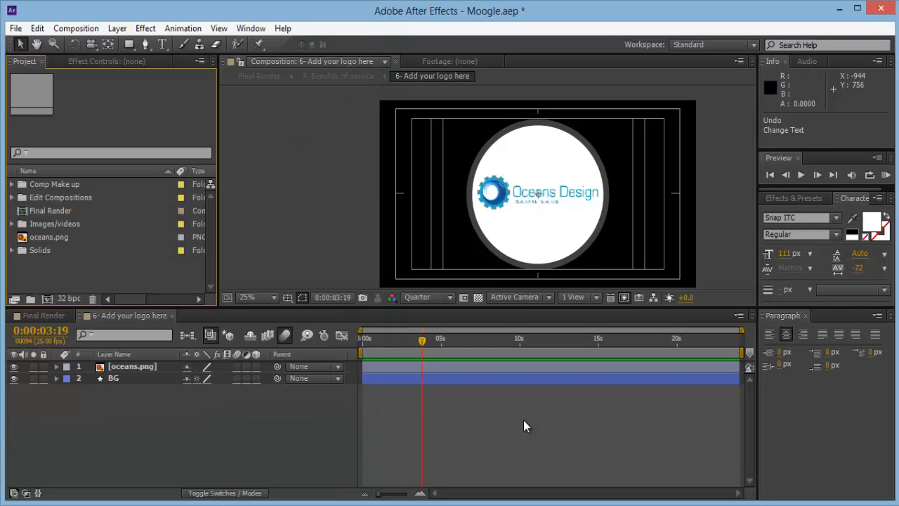
Step: Try adding oceans.png as a new top layer in the logo composition, and delete the added copy
{"action": "left_click", "coordinate": [50, 237]}
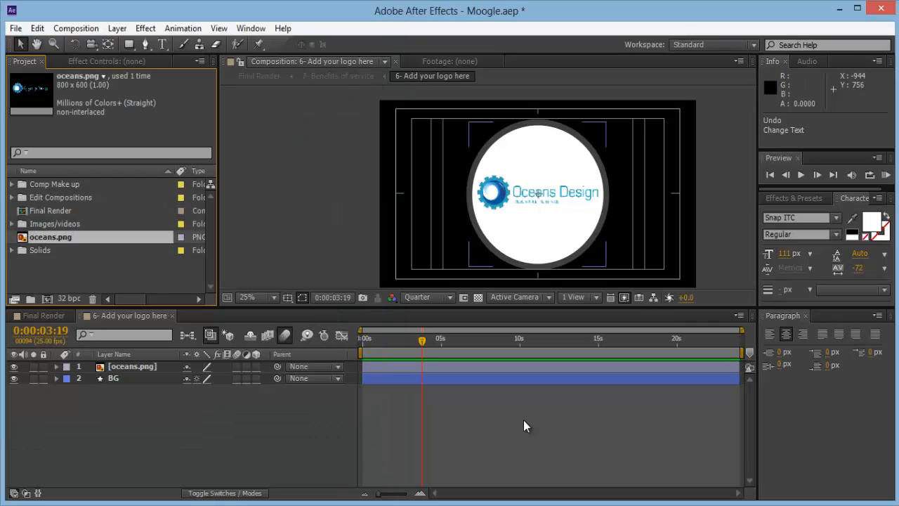
{"action": "mouse_move", "coordinate": [49, 238]}
{"action": "left_mouse_down"}
{"action": "mouse_move", "coordinate": [100, 333]}
{"action": "mouse_move", "coordinate": [105, 365]}
{"action": "left_mouse_up"}
{"action": "left_click", "coordinate": [114, 389]}
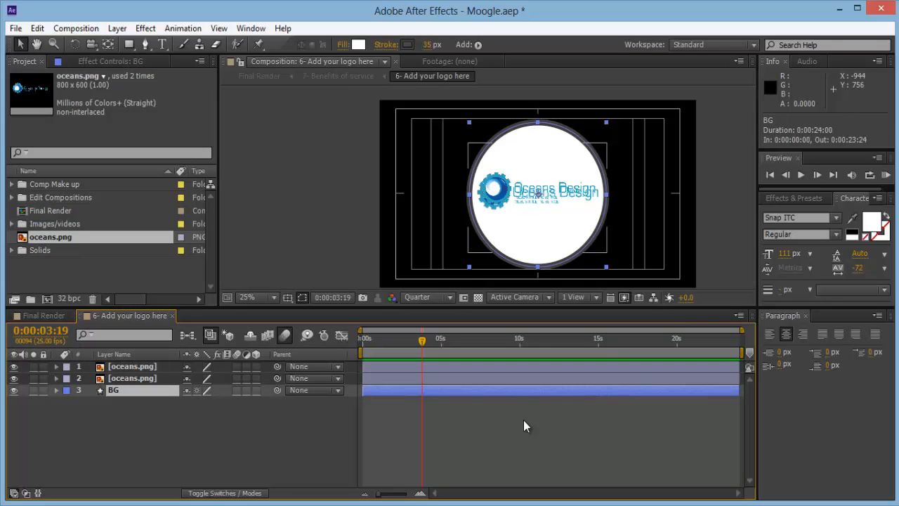
{"action": "key", "text": "ctrl+Up"}
{"action": "key", "text": "ctrl+Up"}
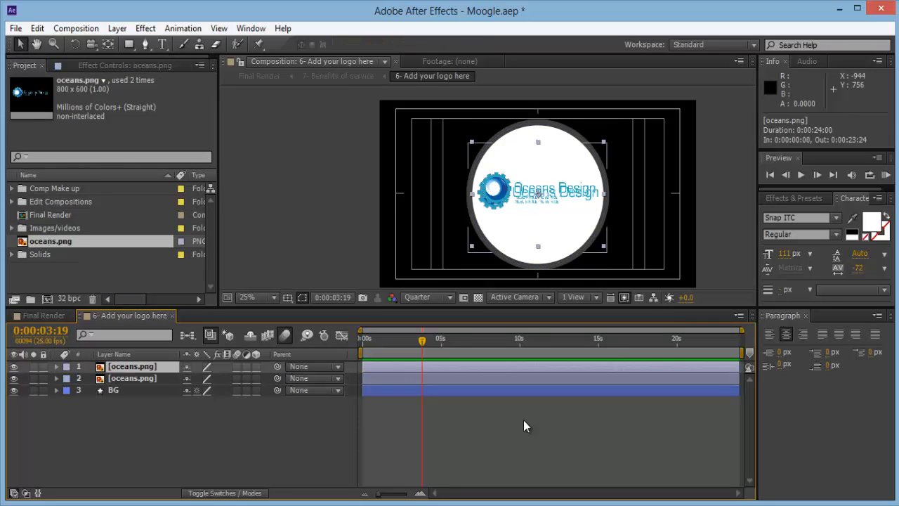
{"action": "key", "text": "Delete"}
Step: Try filling the BG layer's circle with red AB1616, and undo the fill change
{"action": "key", "text": "ctrl+Down"}
{"action": "key", "text": "ctrl+Down"}
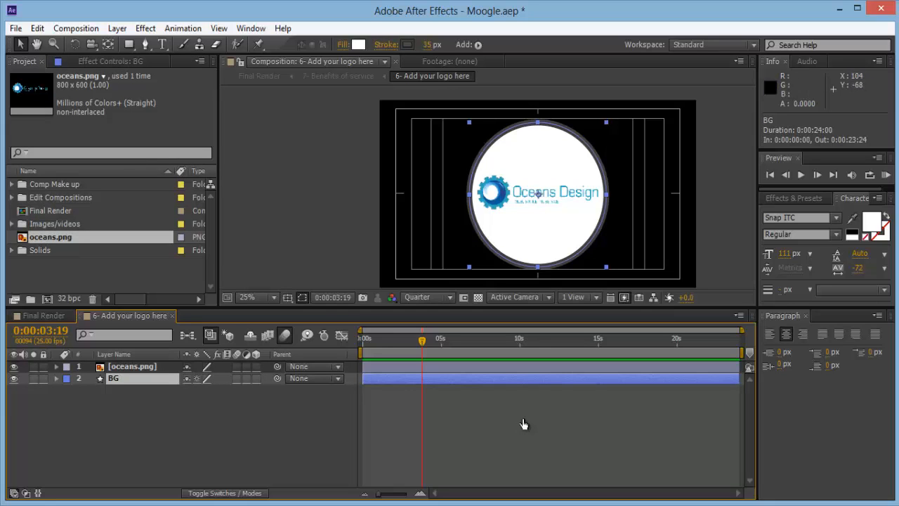
{"action": "left_click", "coordinate": [359, 44]}
{"action": "left_click", "coordinate": [731, 167]}
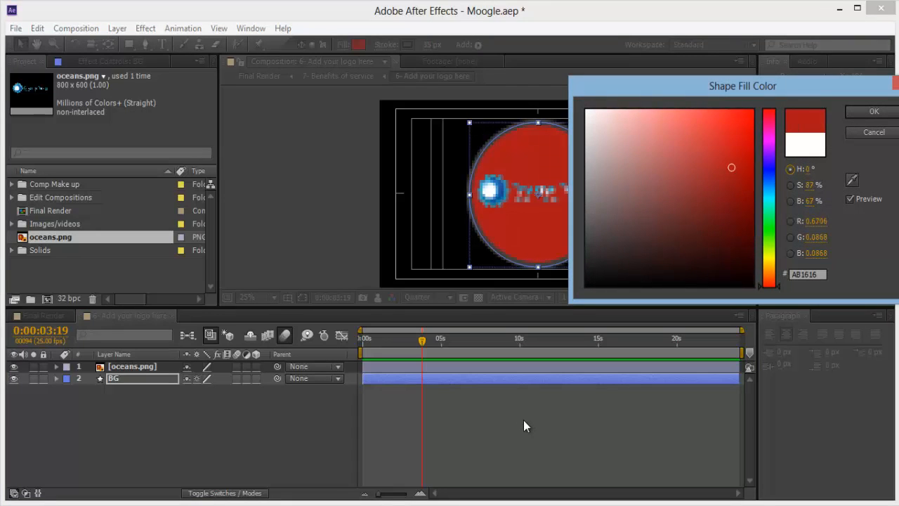
{"action": "key", "text": "Return"}
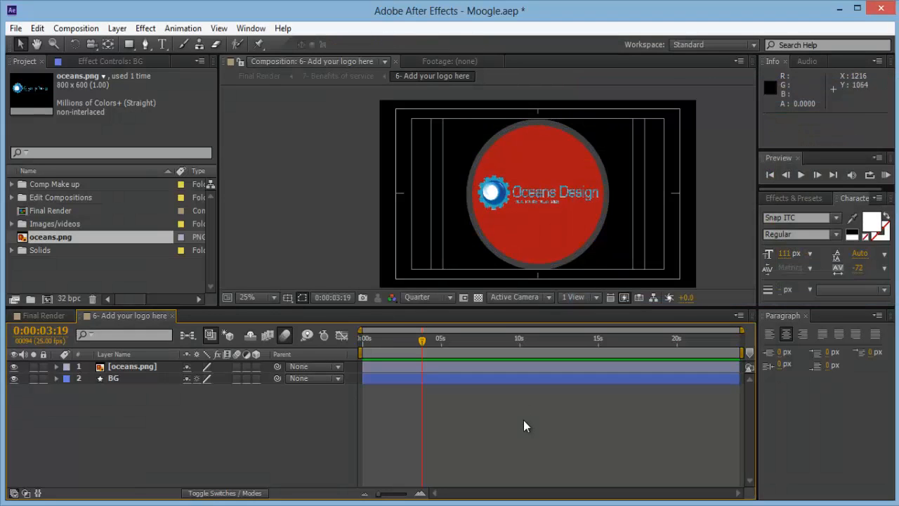
{"action": "key", "text": "ctrl+z"}
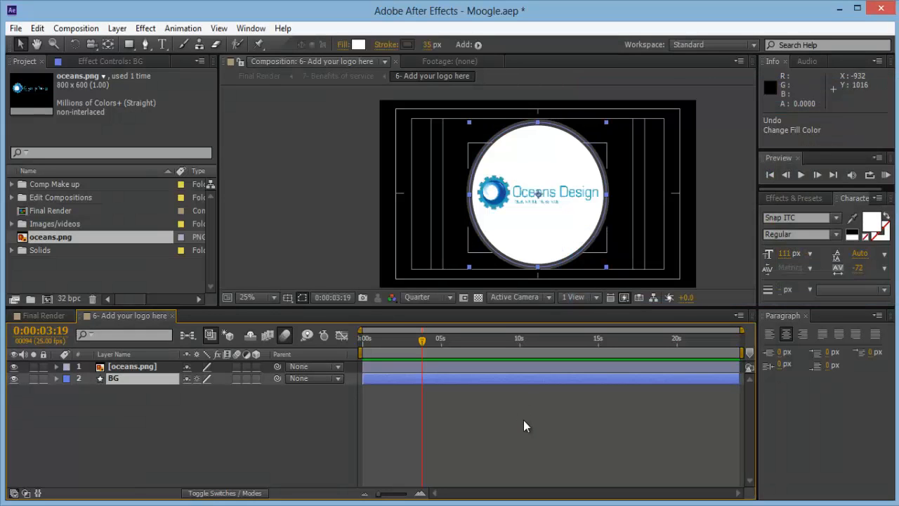
Step: Set the stroke colour of the BG layer's circle to dark red 5F3232
{"action": "left_click", "coordinate": [406, 45]}
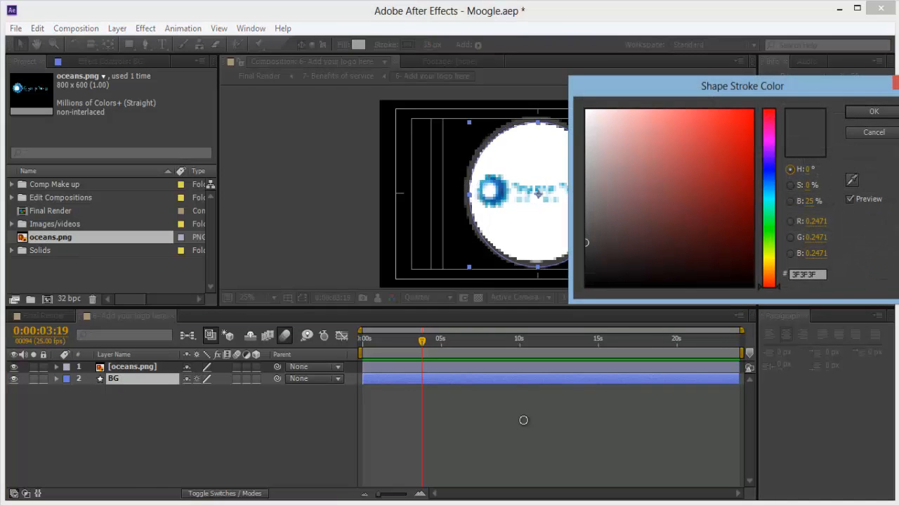
{"action": "mouse_move", "coordinate": [731, 121]}
{"action": "left_mouse_down"}
{"action": "mouse_move", "coordinate": [723, 231]}
{"action": "mouse_move", "coordinate": [666, 220]}
{"action": "left_mouse_up"}
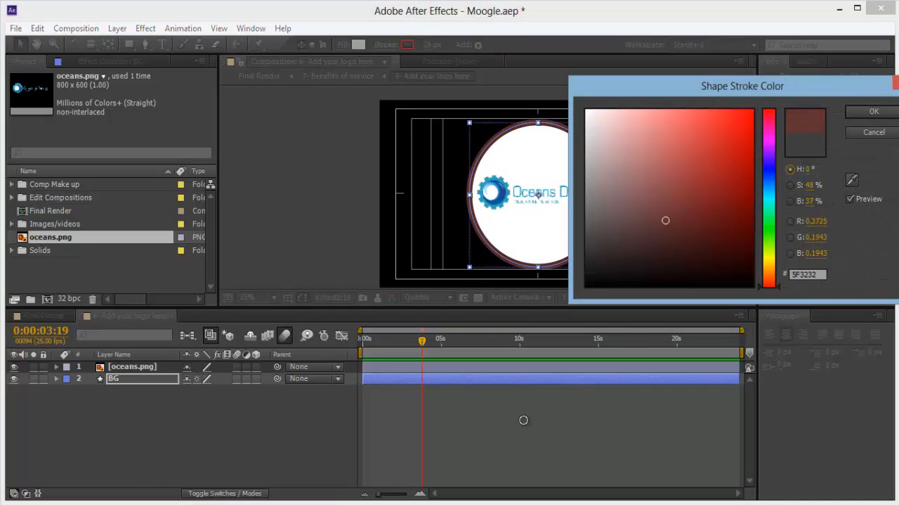
{"action": "key", "text": "Return"}
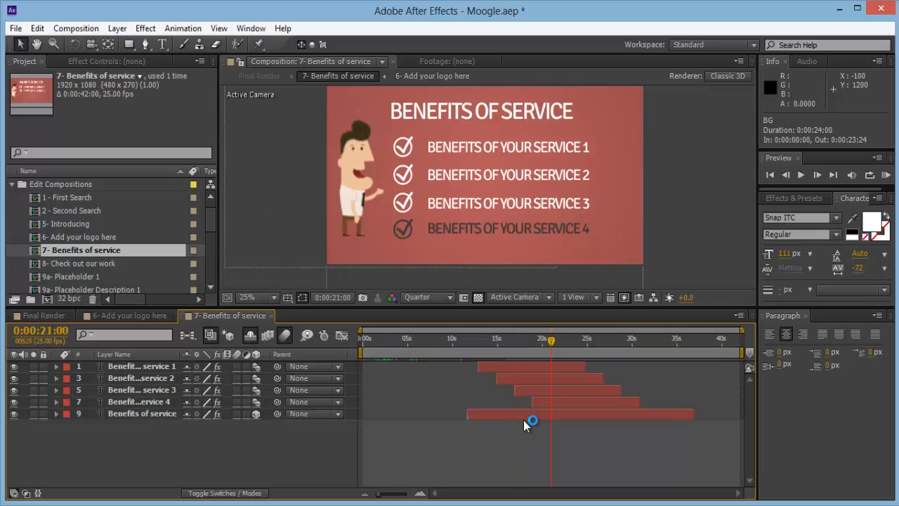
Step: Replace the Benefits of service title text in the 7- Benefits of service composition with "hDKANWDLKANWKDM"
{"action": "key", "text": "ctrl+t"}
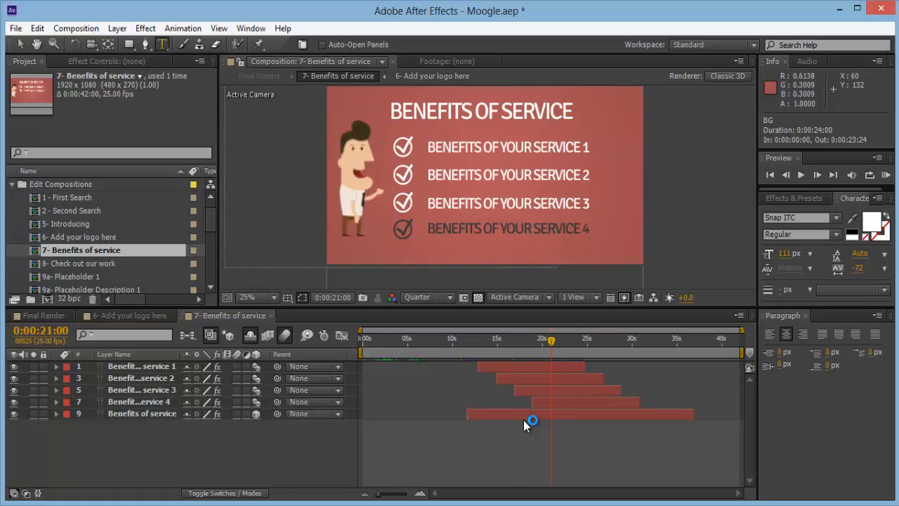
{"action": "double_click", "coordinate": [524, 419]}
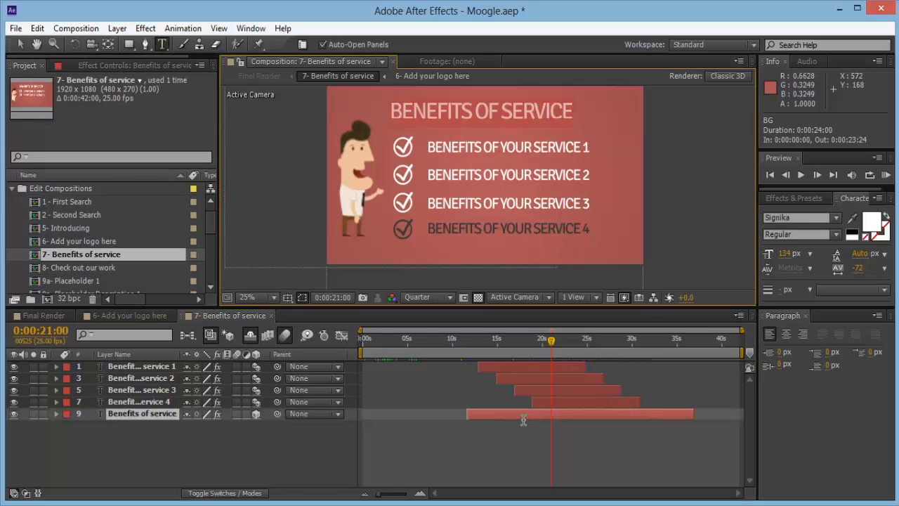
{"action": "type", "text": "hDKANWDLKANWKDM"}
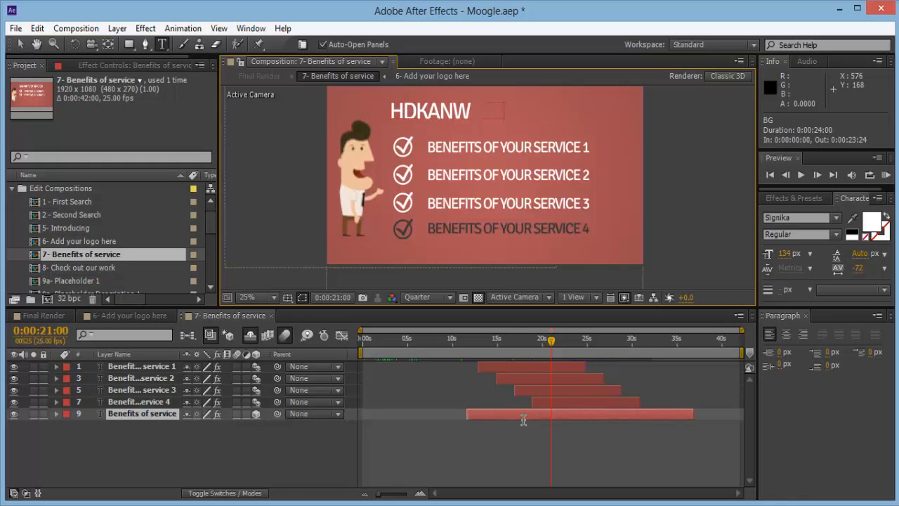
{"action": "key", "text": "Caps_Lock"}
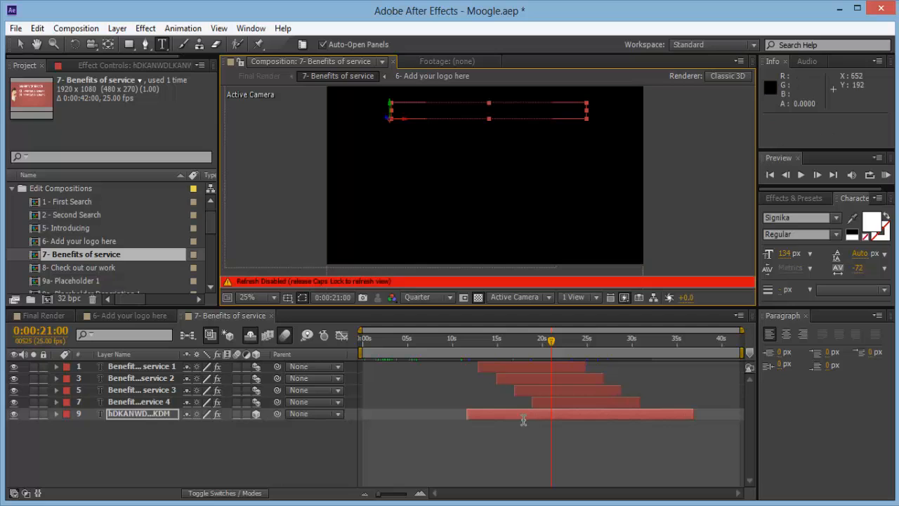
{"action": "key", "text": "Caps_Lock"}
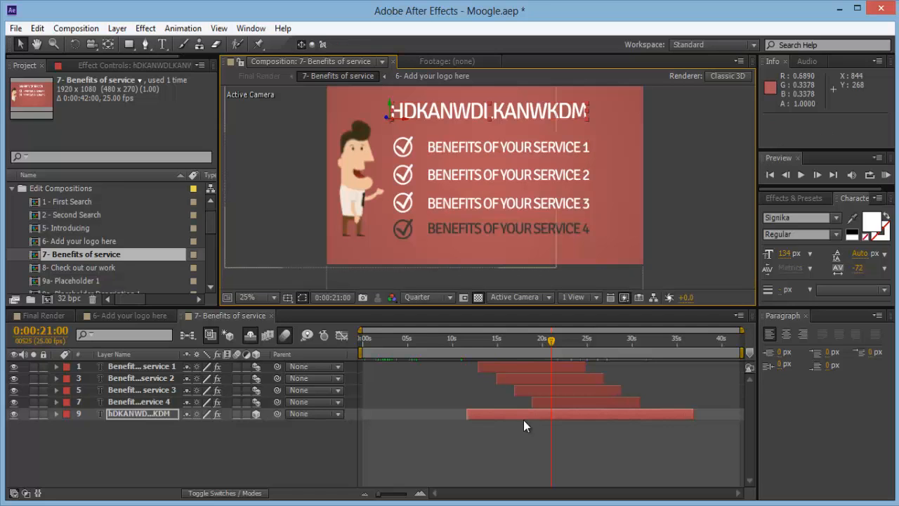
Step: Try moving the title about 28 px left and 52 px up, and undo both the move and the text change
{"action": "key", "text": "v"}
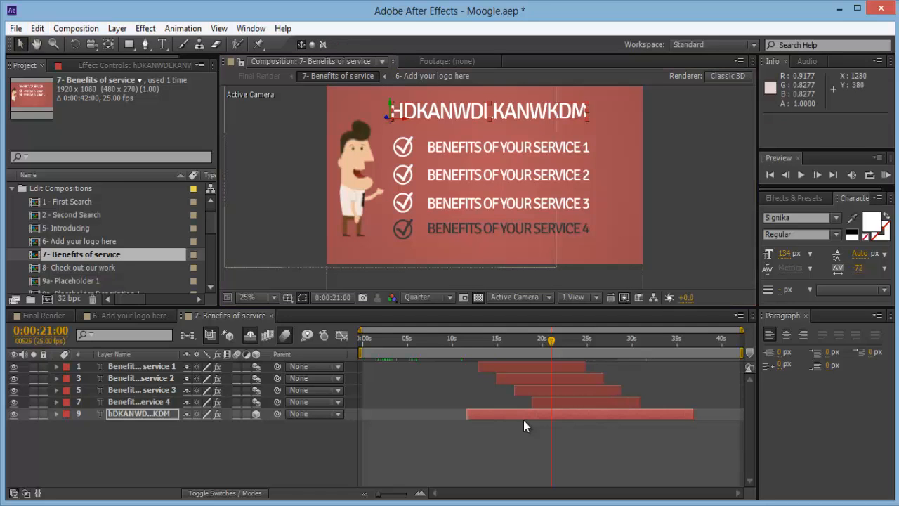
{"action": "mouse_move", "coordinate": [440, 116]}
{"action": "left_mouse_down"}
{"action": "mouse_move", "coordinate": [494, 143]}
{"action": "mouse_move", "coordinate": [432, 127]}
{"action": "left_mouse_up"}
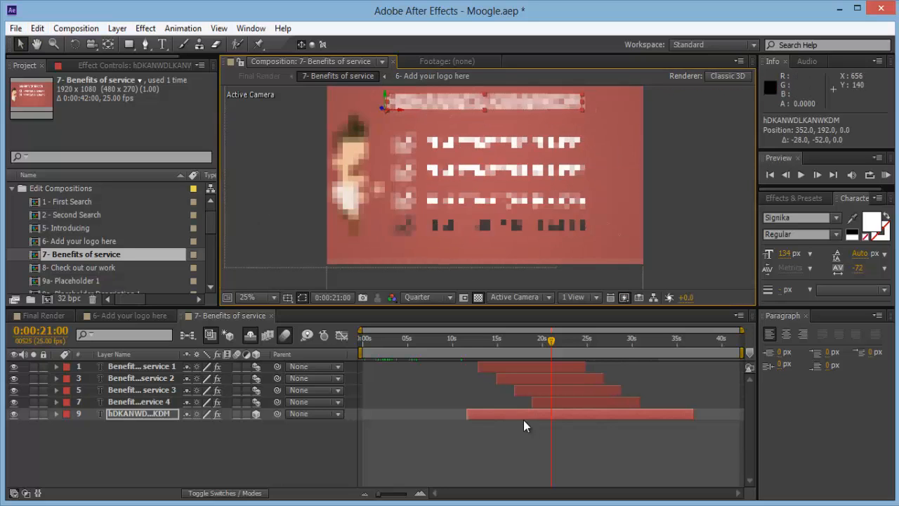
{"action": "key", "text": "ctrl+z"}
{"action": "key", "text": "ctrl+z"}
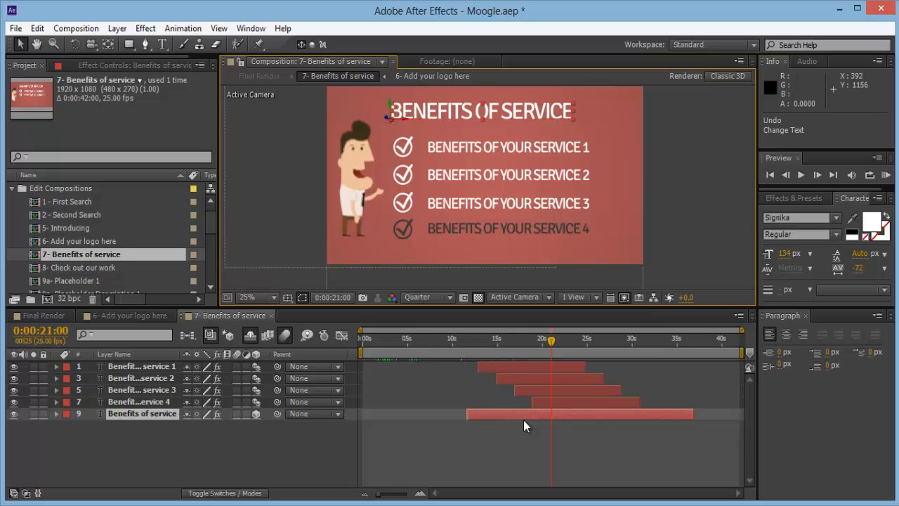
Step: Close the 7- Benefits of service and 6- Add your logo here compositions and return to Final Render
{"action": "left_click", "coordinate": [272, 315]}
{"action": "left_click", "coordinate": [130, 315]}
{"action": "key", "text": "ctrl+w"}
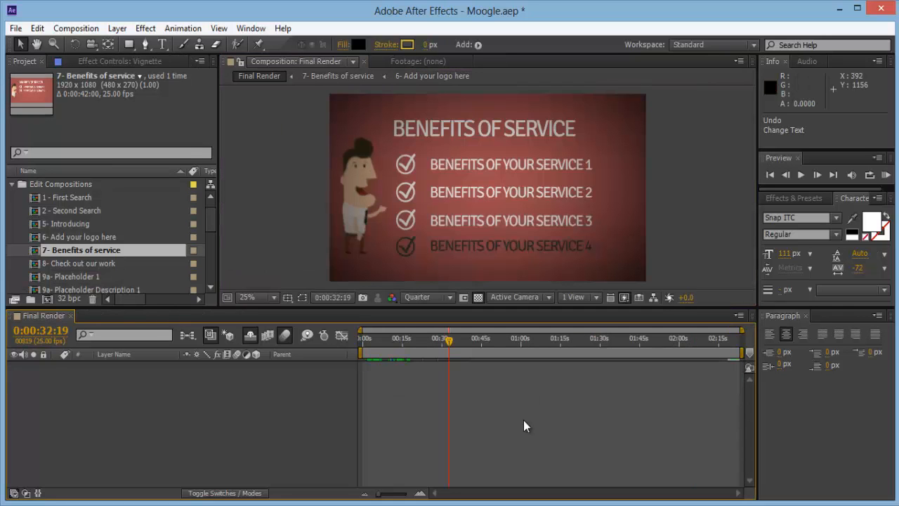
Step: Look through the edit compositions in the project from 8- Check out our work through the placeholder entries
{"action": "left_click", "coordinate": [79, 263]}
{"action": "scroll", "coordinate": [79, 263], "scroll_direction": "down", "scroll_amount": 1}
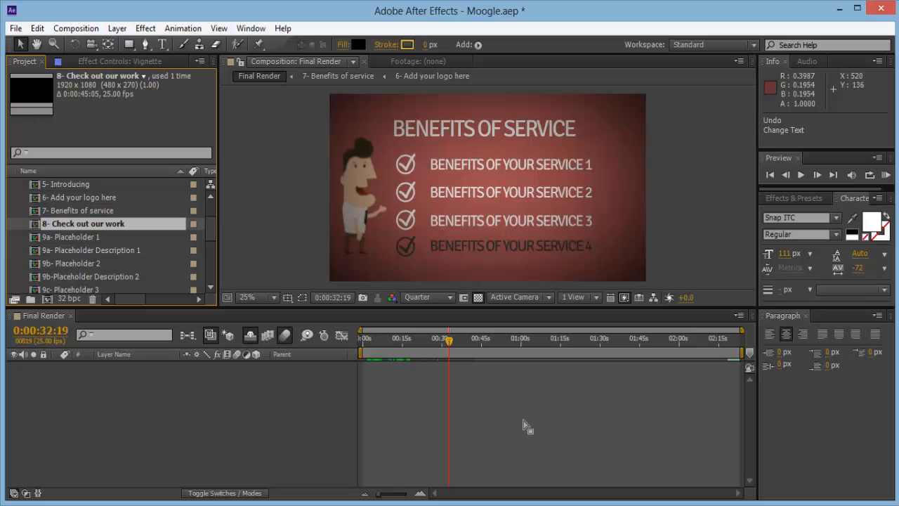
{"action": "key", "text": "Down"}
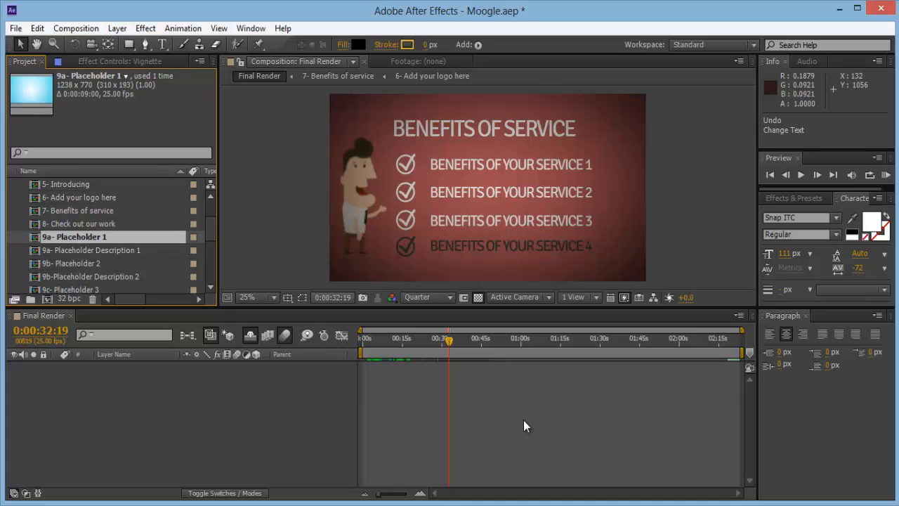
{"action": "key", "text": "Down"}
{"action": "key", "text": "Down"}
{"action": "key", "text": "Down"}
{"action": "key", "text": "Down"}
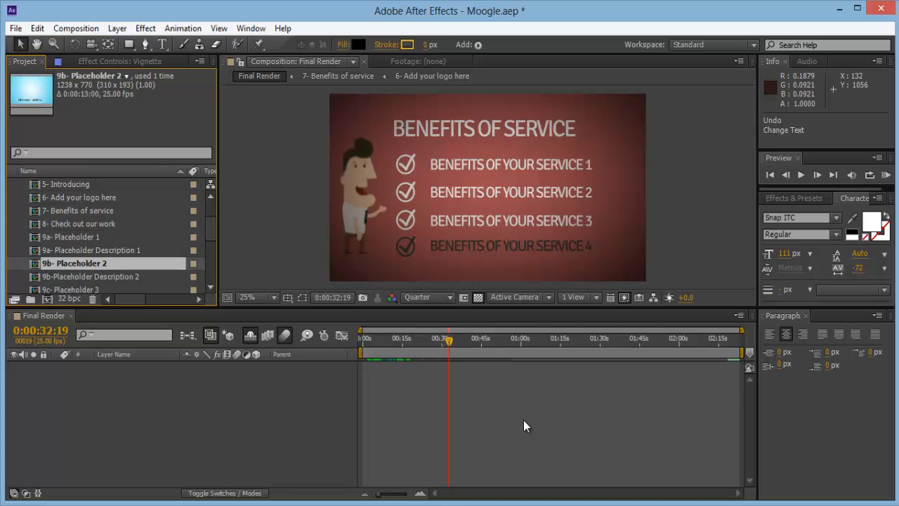
{"action": "key", "text": "Up"}
{"action": "key", "text": "Up"}
{"action": "key", "text": "Up"}
{"action": "key", "text": "Up"}
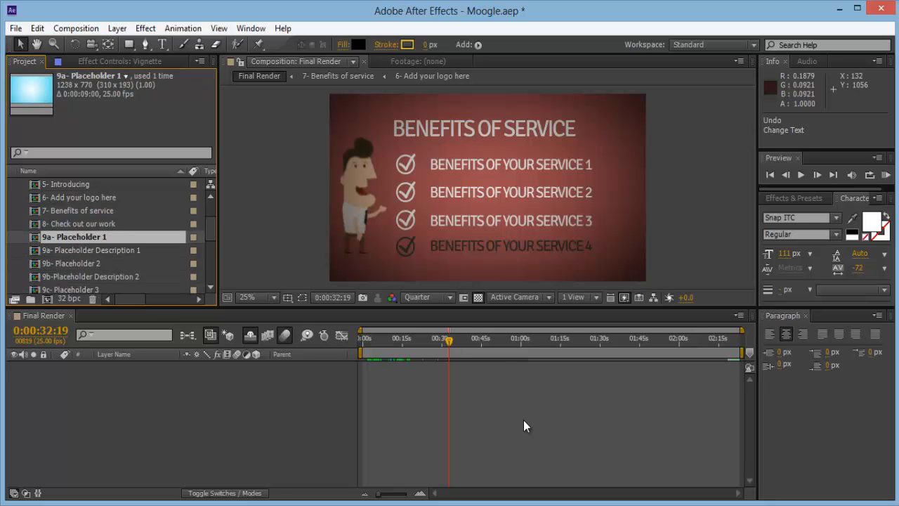
Step: Preview Final Render towards the placeholder scene, inspect the video layer in 9a- Placeholder 1, and close that composition
{"action": "left_click", "coordinate": [459, 340]}
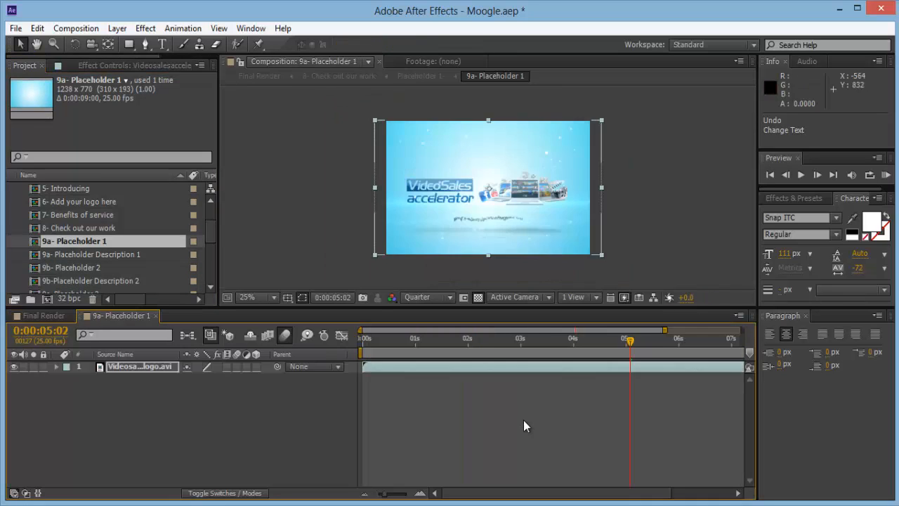
{"action": "scroll", "coordinate": [105, 240], "scroll_direction": "down", "scroll_amount": 5}
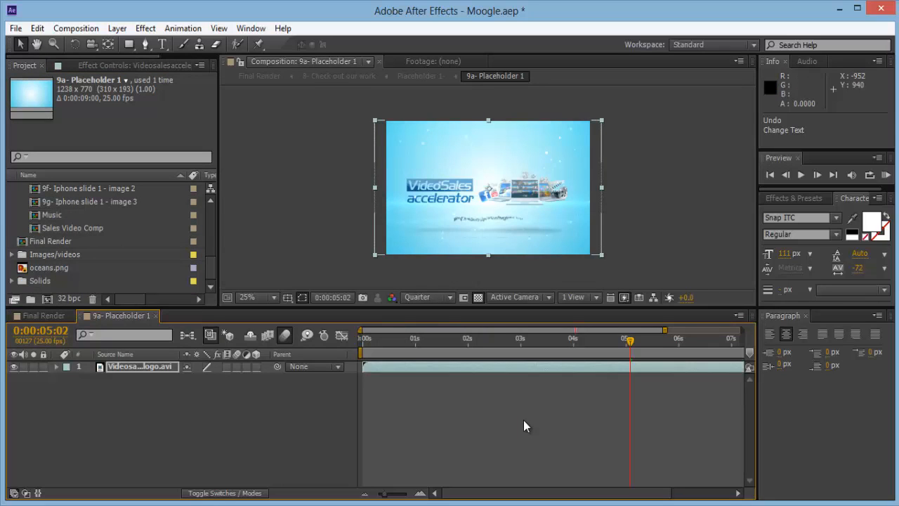
{"action": "left_click", "coordinate": [140, 366]}
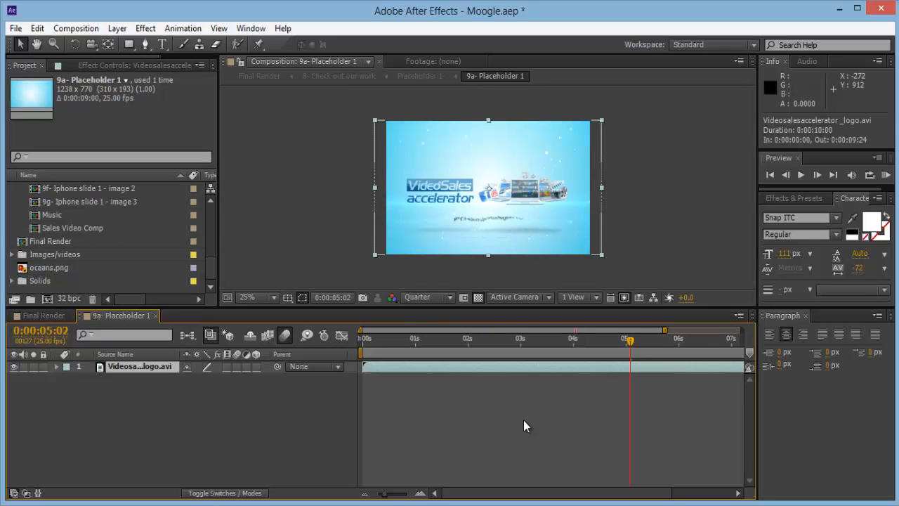
{"action": "left_click", "coordinate": [525, 425]}
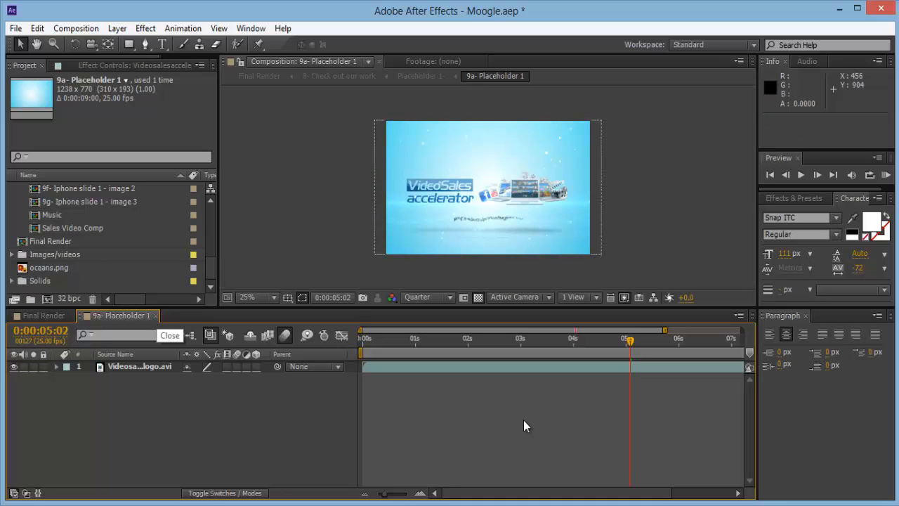
{"action": "key", "text": "ctrl+w"}
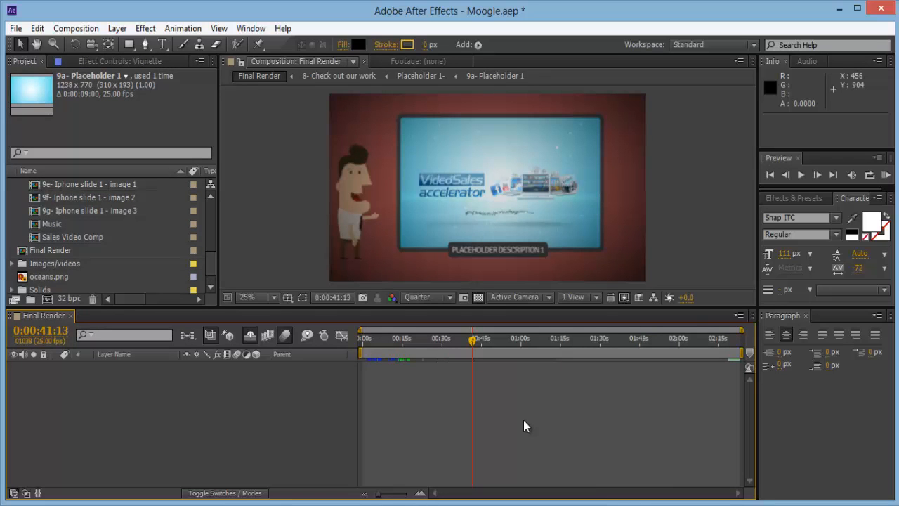
Step: Go through the placeholder compositions in the project and open 9a- Placeholder Description 1
{"action": "scroll", "coordinate": [109, 236], "scroll_direction": "up", "scroll_amount": 2}
{"action": "left_click", "coordinate": [71, 197]}
{"action": "left_click", "coordinate": [74, 223]}
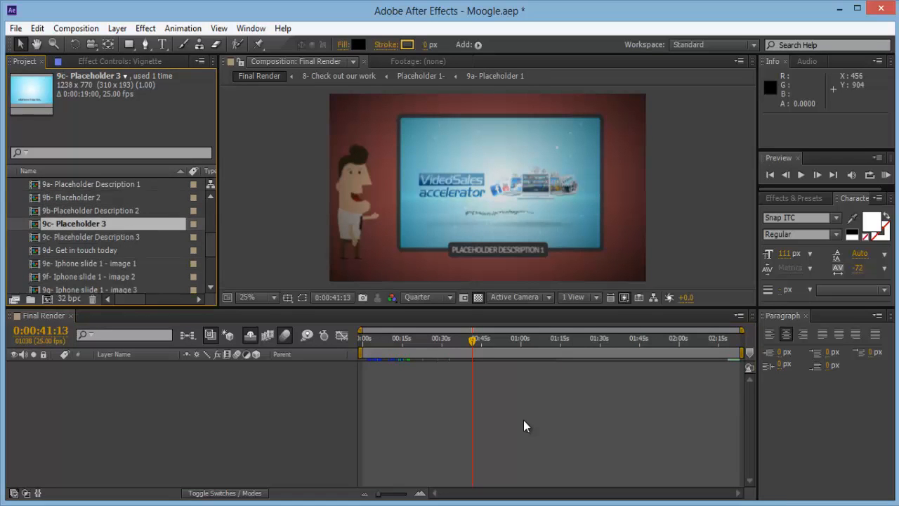
{"action": "left_click", "coordinate": [91, 184]}
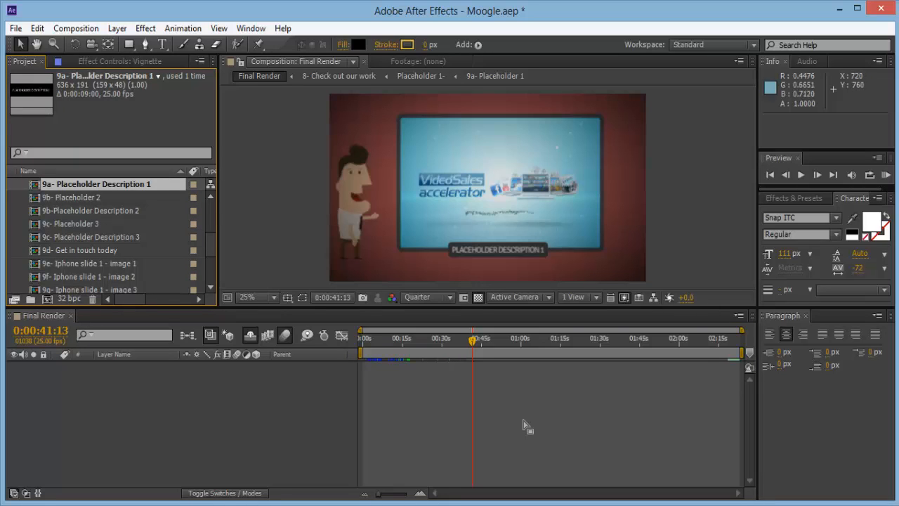
{"action": "double_click", "coordinate": [91, 184]}
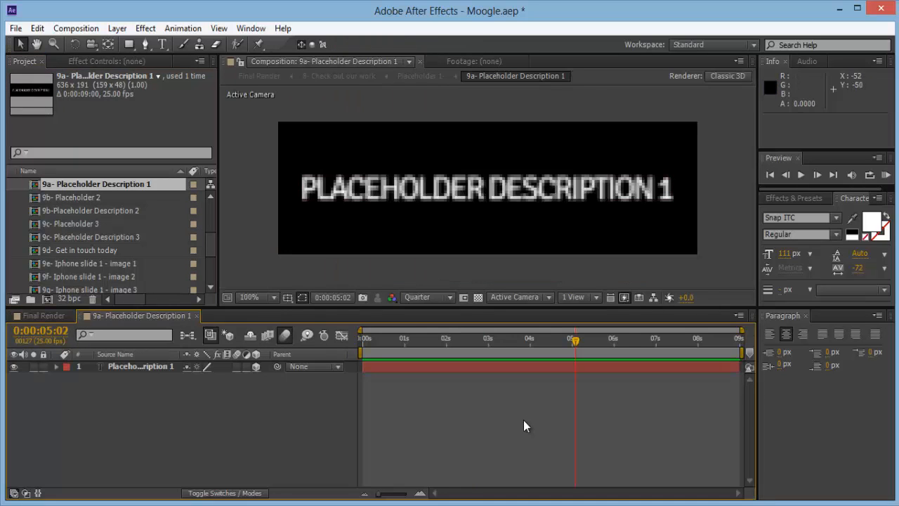
Step: Return to Final Render, select 9d- Get in touch today in the project, and preview the matching scene around 0:00:59:13
{"action": "key", "text": "ctrl+t"}
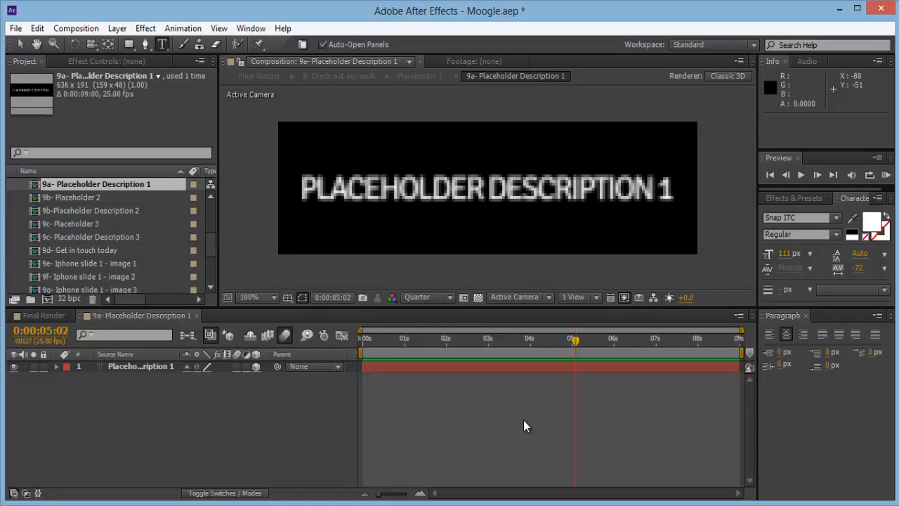
{"action": "scroll", "coordinate": [106, 232], "scroll_direction": "up", "scroll_amount": 2}
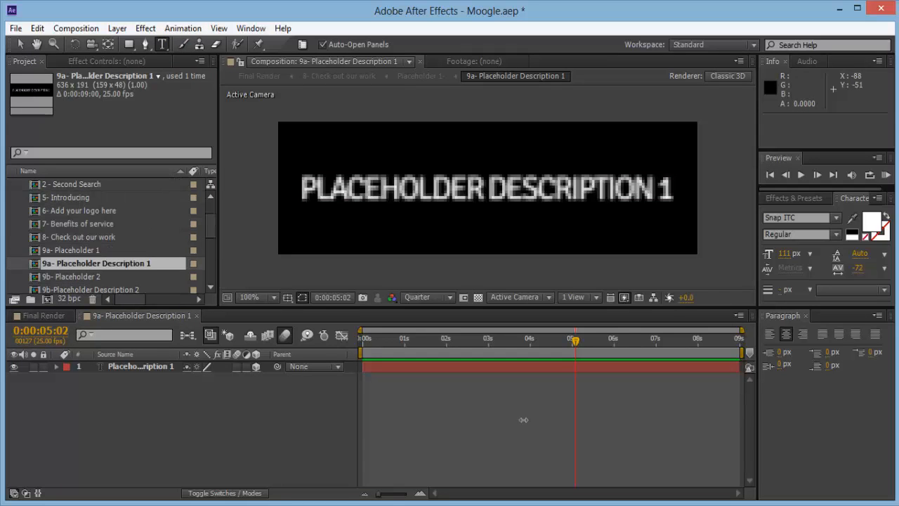
{"action": "left_click", "coordinate": [43, 316]}
{"action": "left_click_drag", "start_coordinate": [472, 340], "coordinate": [526, 341]}
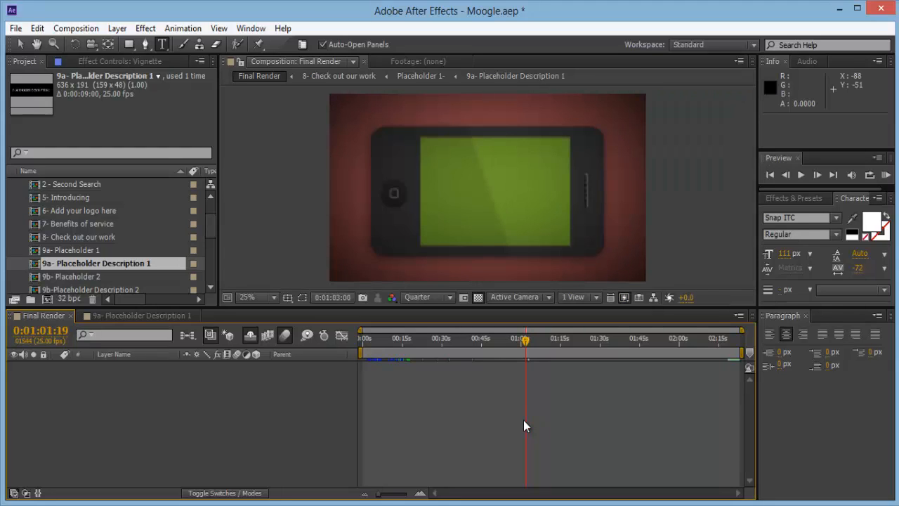
{"action": "scroll", "coordinate": [106, 232], "scroll_direction": "down", "scroll_amount": 1}
{"action": "scroll", "coordinate": [105, 232], "scroll_direction": "down", "scroll_amount": 1}
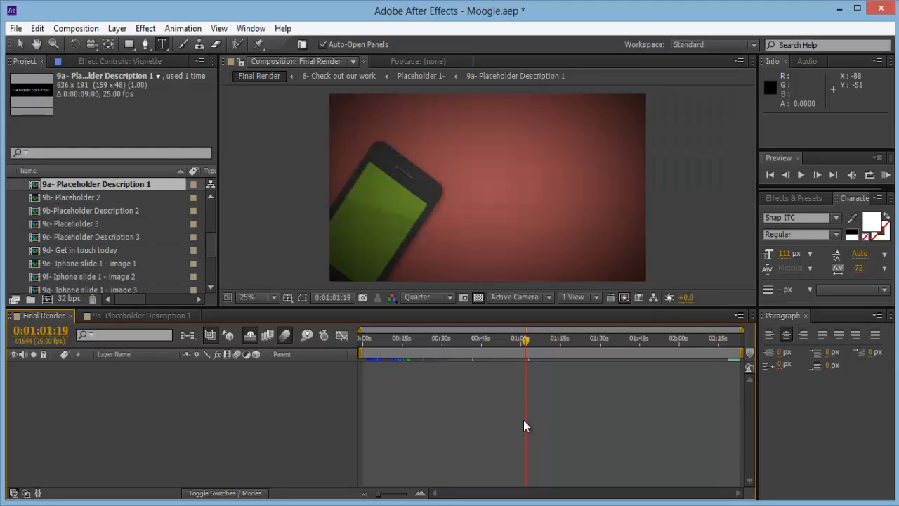
{"action": "left_click", "coordinate": [83, 251]}
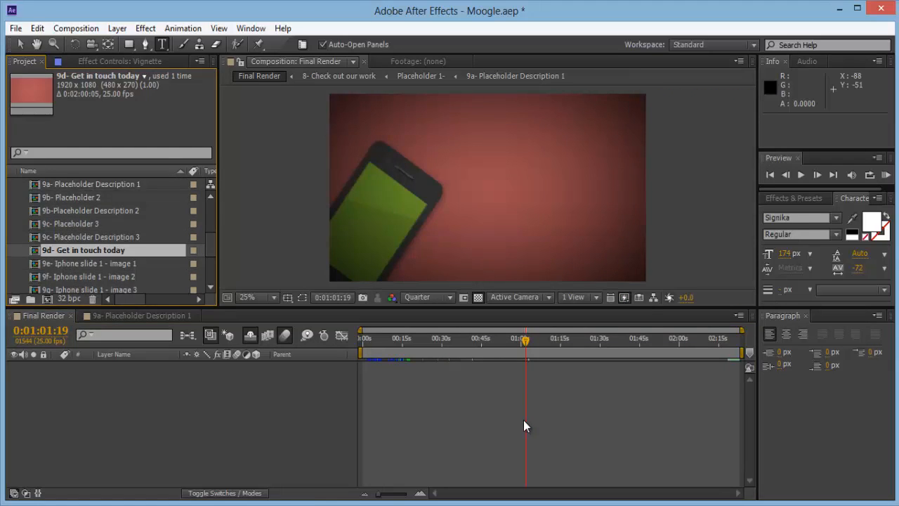
{"action": "left_click_drag", "start_coordinate": [525, 340], "coordinate": [520, 341]}
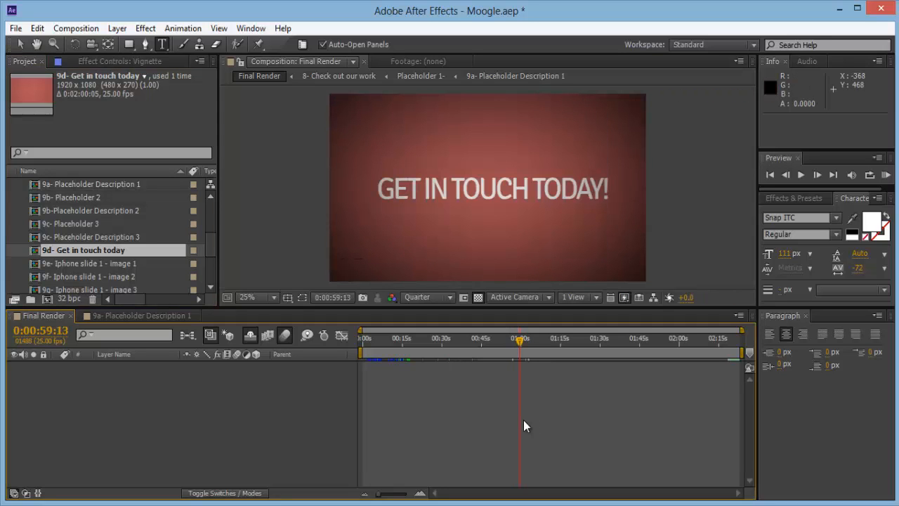
Step: Inspect the title layer in 9d- Get in touch today, and close it along with 9a- Placeholder Description 1
{"action": "double_click", "coordinate": [83, 250]}
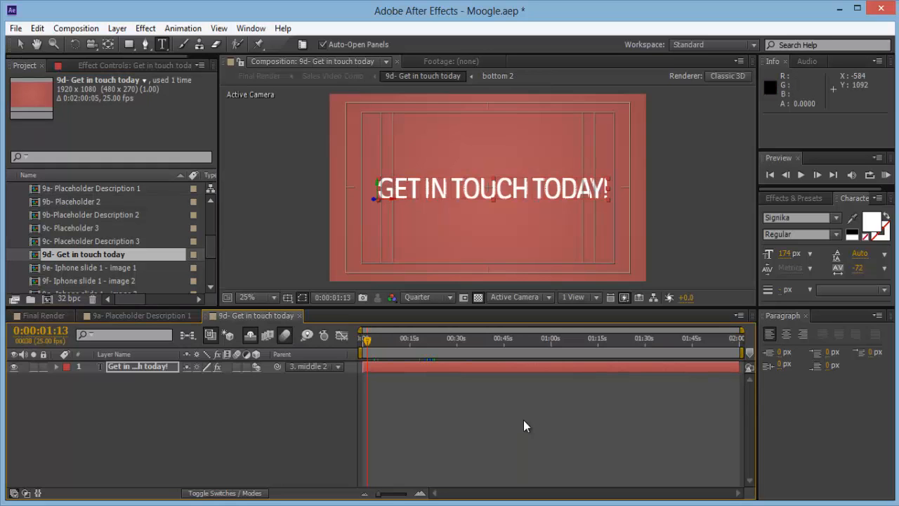
{"action": "left_click", "coordinate": [299, 316]}
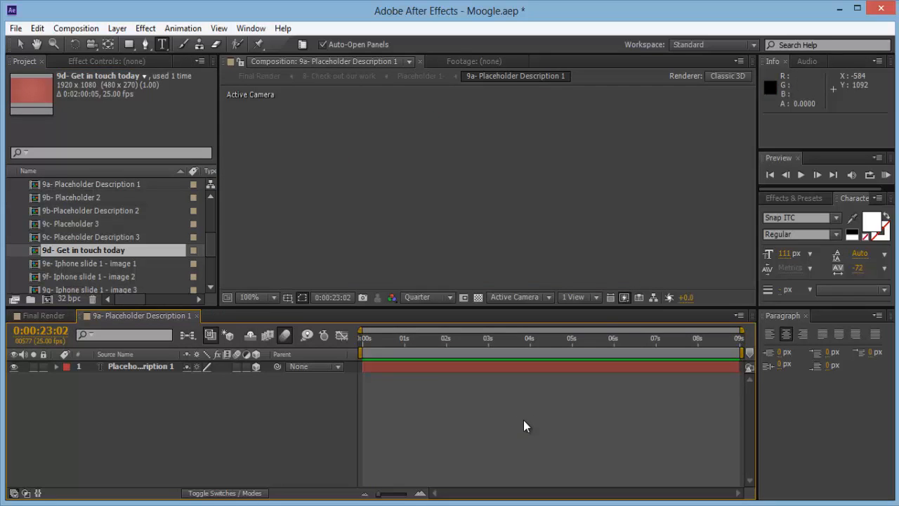
{"action": "left_click", "coordinate": [197, 317]}
{"action": "left_click", "coordinate": [93, 263]}
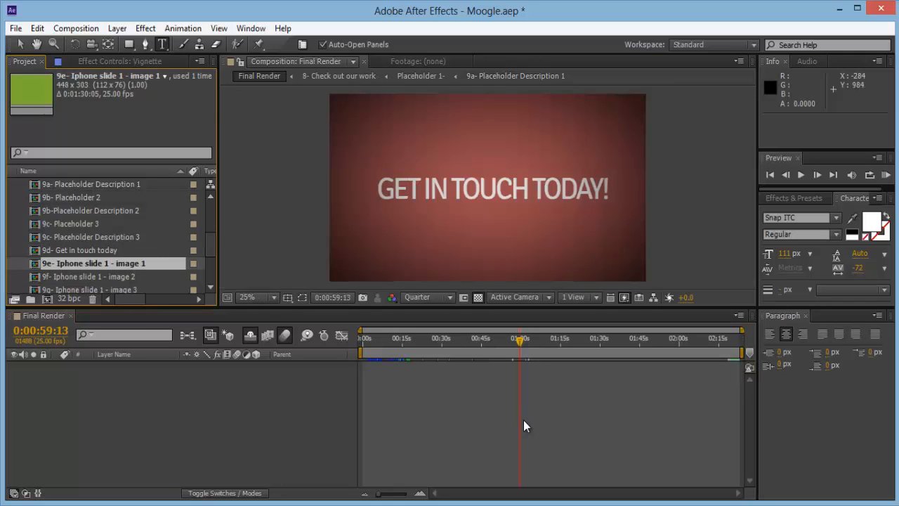
{"action": "double_click", "coordinate": [94, 264]}
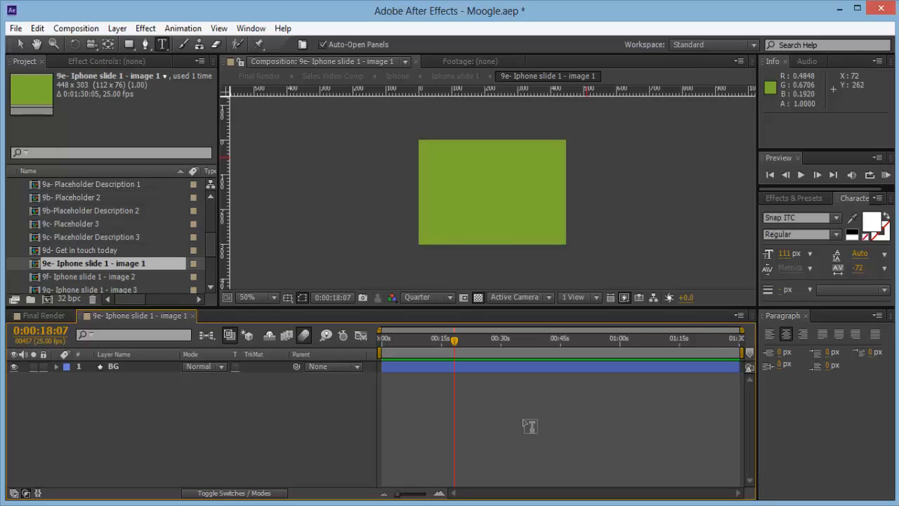
{"action": "key", "text": "ctrl+alt+shift+t"}
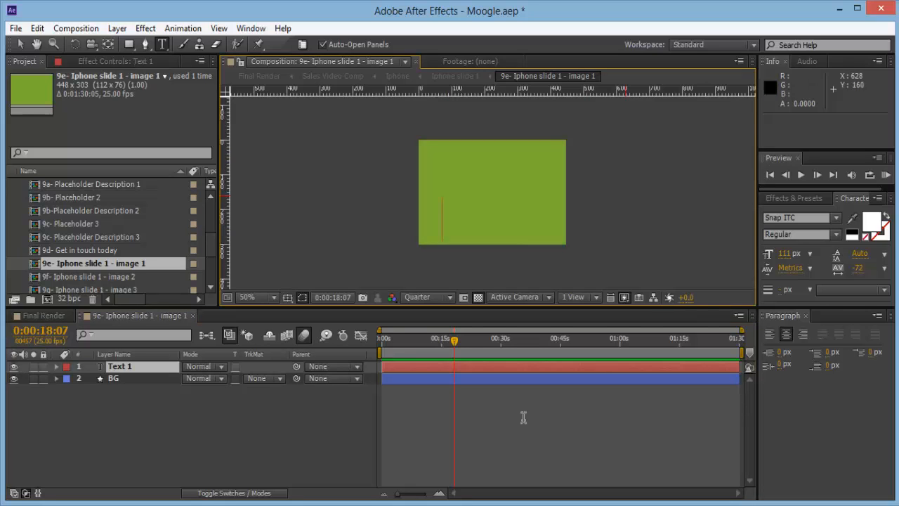
{"action": "type", "text": "www."}
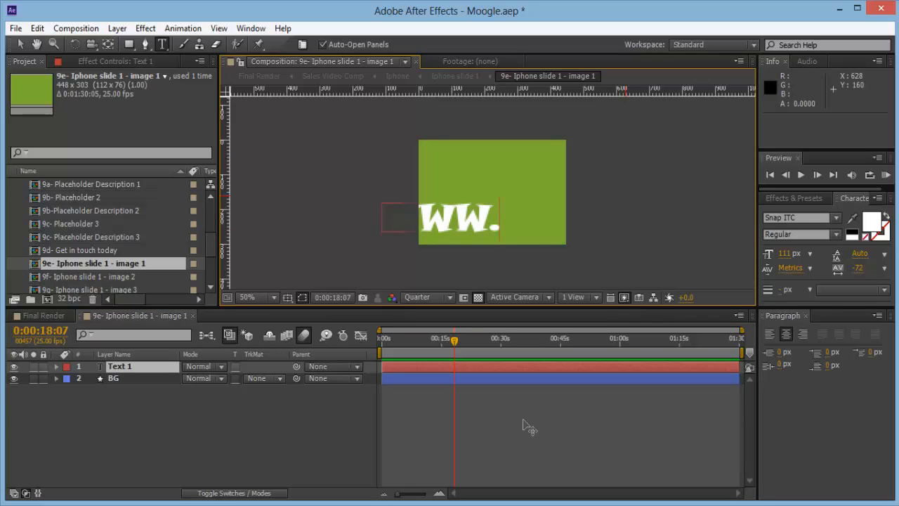
{"action": "type", "text": "website.com"}
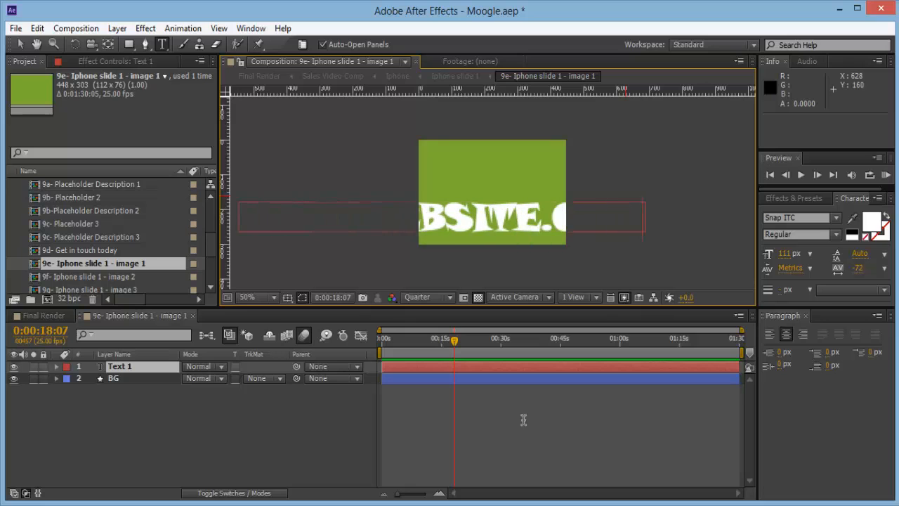
Step: Set the whole website text to 32 px in the Signika font
{"action": "key", "text": "ctrl+a"}
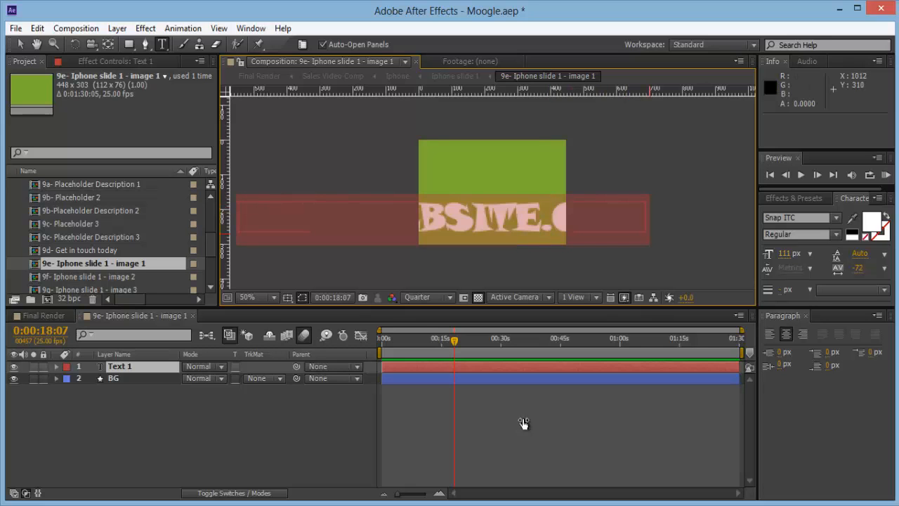
{"action": "left_click_drag", "start_coordinate": [783, 254], "coordinate": [732, 254]}
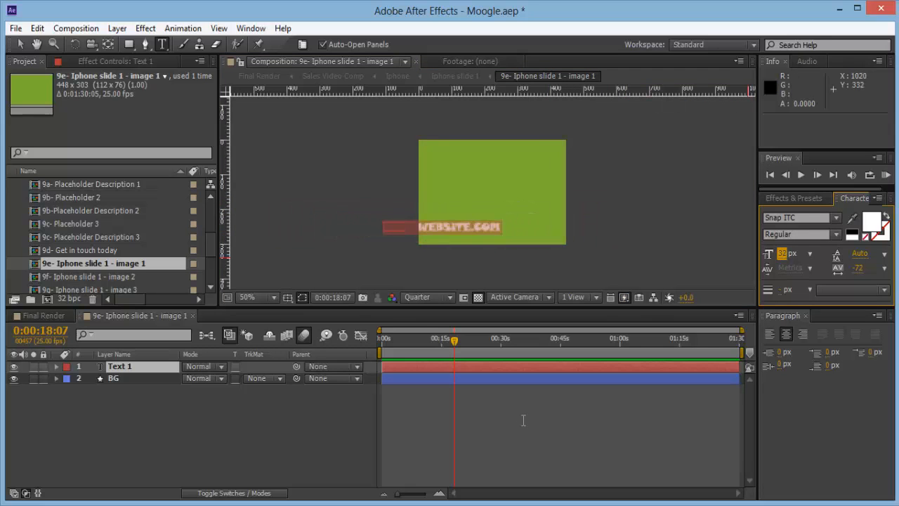
{"action": "left_click", "coordinate": [797, 218]}
{"action": "type", "text": "Signika"}
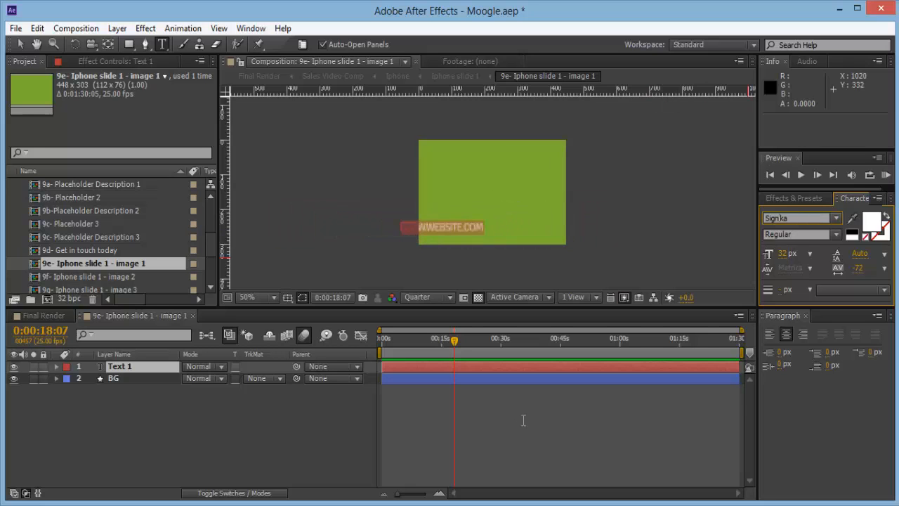
{"action": "key", "text": "Return"}
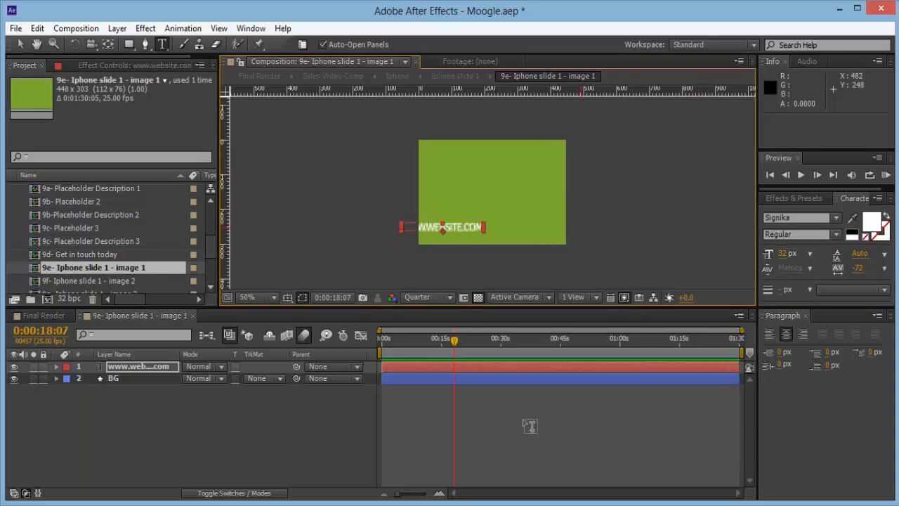
Step: Enlarge the website text to 48 px and centre it along the slide's lower edge at position 222, 276
{"action": "key", "text": "v"}
{"action": "left_click_drag", "start_coordinate": [481, 226], "coordinate": [528, 231]}
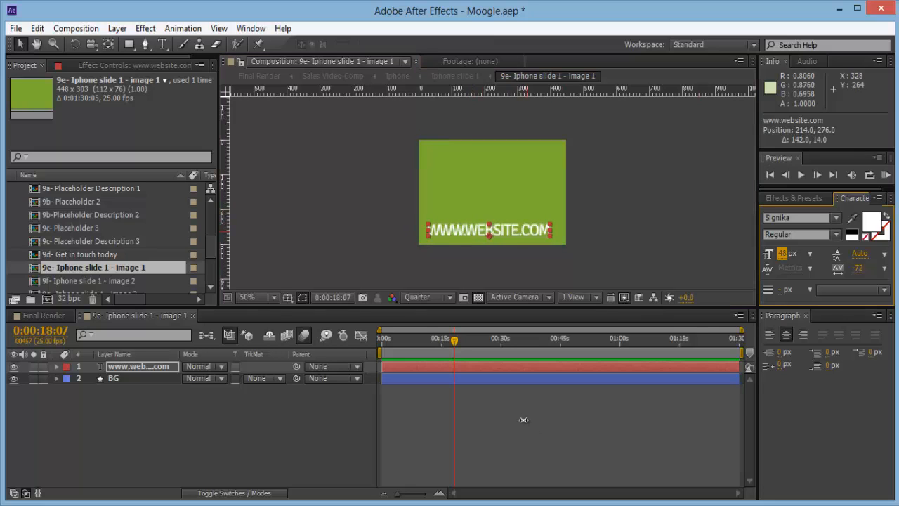
{"action": "left_click", "coordinate": [525, 425]}
{"action": "left_click_drag", "start_coordinate": [502, 231], "coordinate": [504, 230]}
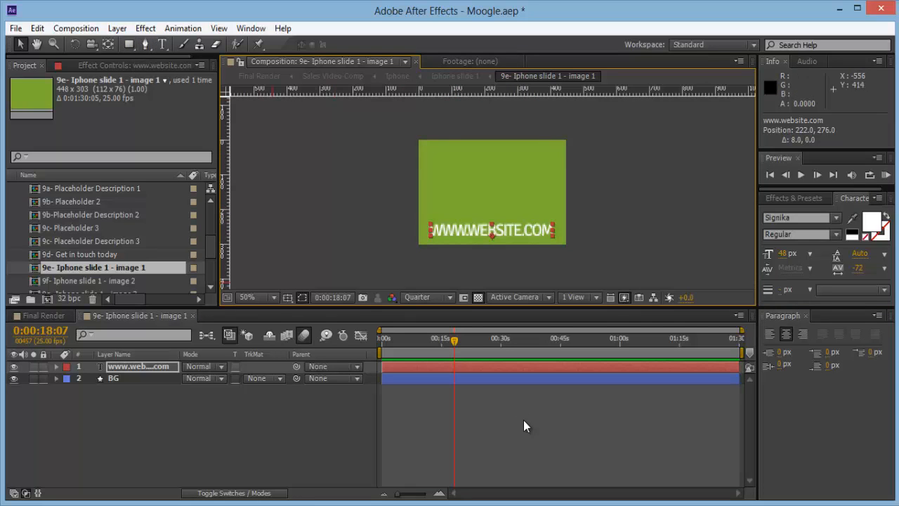
Step: Set the BG shape's fill to blue 356EA3 and check the slide on the phone in Final Render around 0:01:04:06
{"action": "left_click", "coordinate": [134, 378]}
{"action": "left_click", "coordinate": [359, 44]}
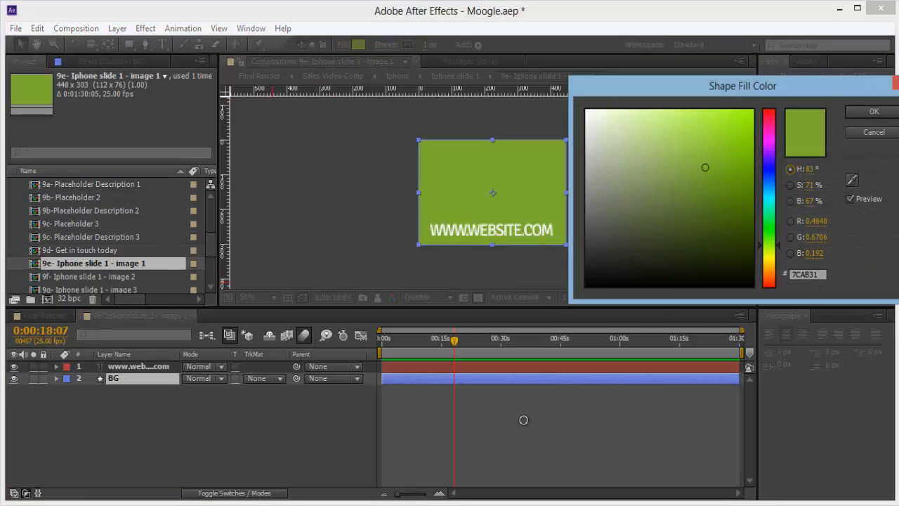
{"action": "left_click_drag", "start_coordinate": [769, 170], "coordinate": [769, 182]}
{"action": "left_click_drag", "start_coordinate": [706, 167], "coordinate": [698, 172]}
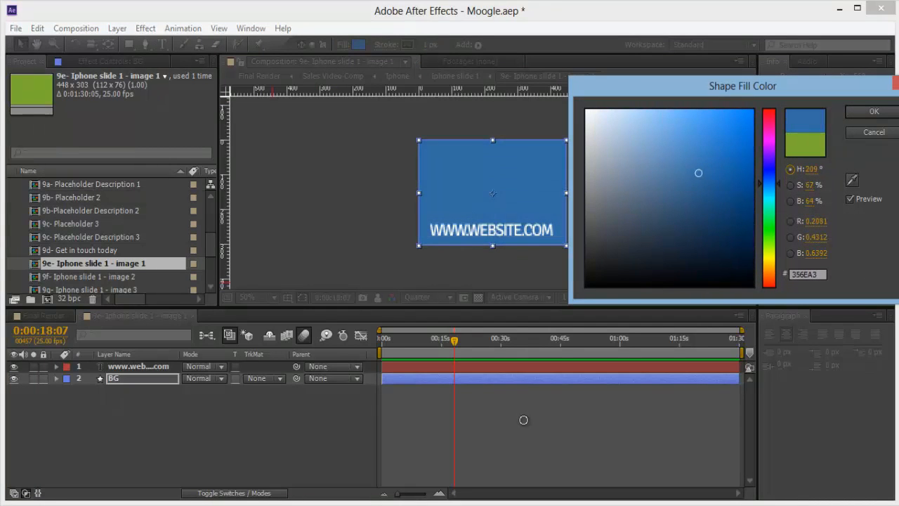
{"action": "left_click", "coordinate": [874, 111]}
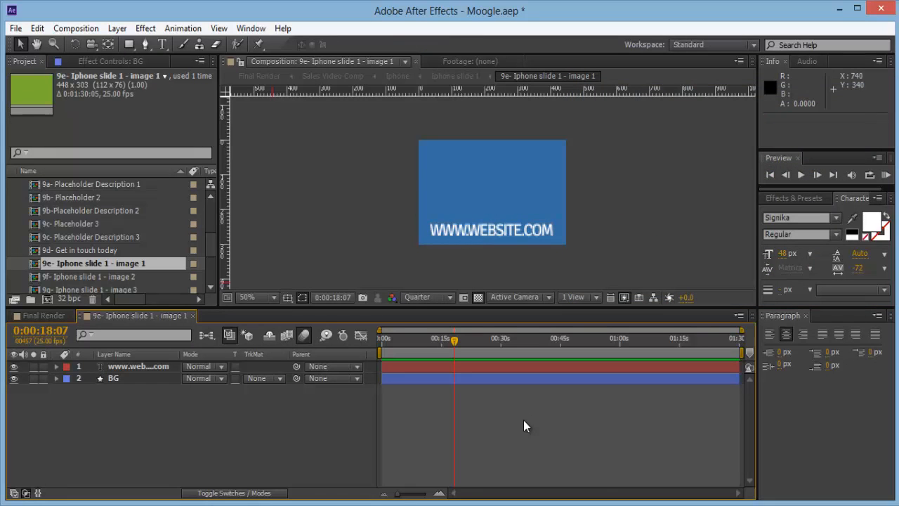
{"action": "left_click", "coordinate": [42, 316]}
{"action": "mouse_move", "coordinate": [572, 340]}
{"action": "left_mouse_down"}
{"action": "mouse_move", "coordinate": [523, 340]}
{"action": "mouse_move", "coordinate": [532, 340]}
{"action": "left_mouse_up"}
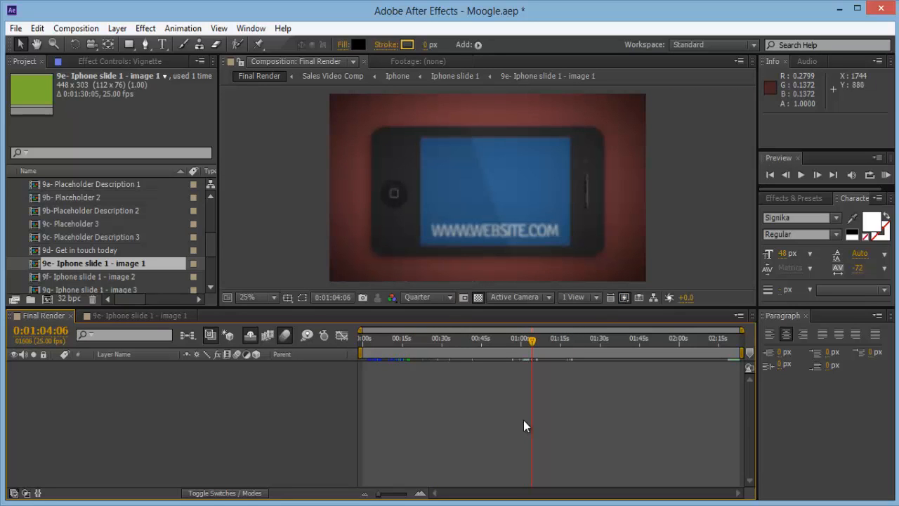
Step: Inspect the background in 9f- Iphone slide 1 - image 2, and close both open iPhone slide compositions
{"action": "key", "text": "Down"}
{"action": "double_click", "coordinate": [92, 276]}
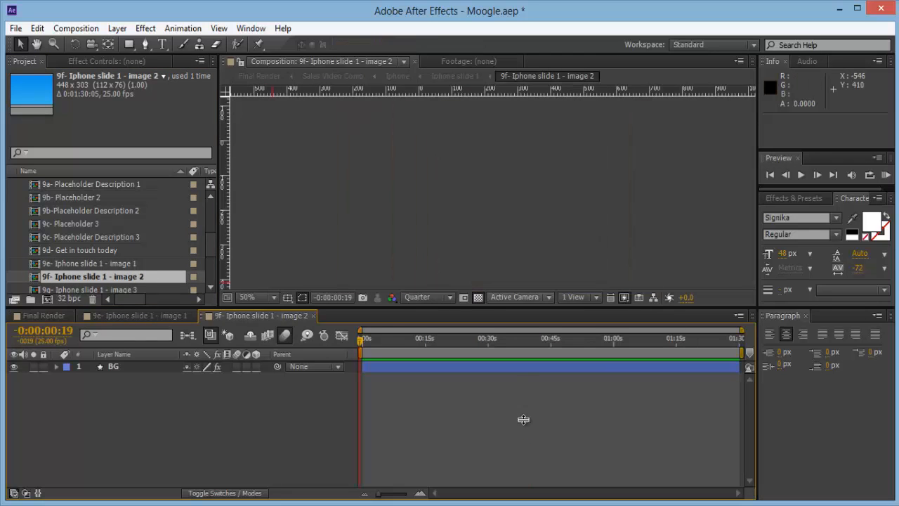
{"action": "left_click_drag", "start_coordinate": [403, 340], "coordinate": [438, 340]}
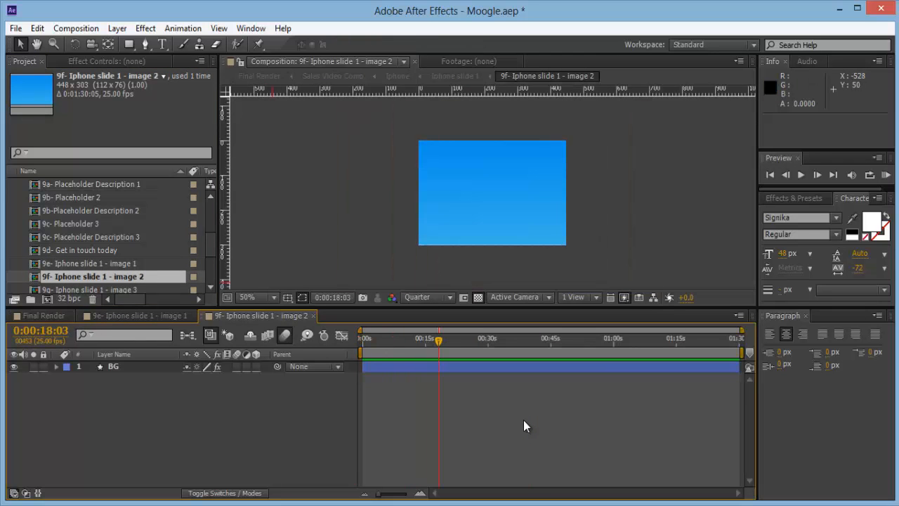
{"action": "key", "text": "ctrl+w"}
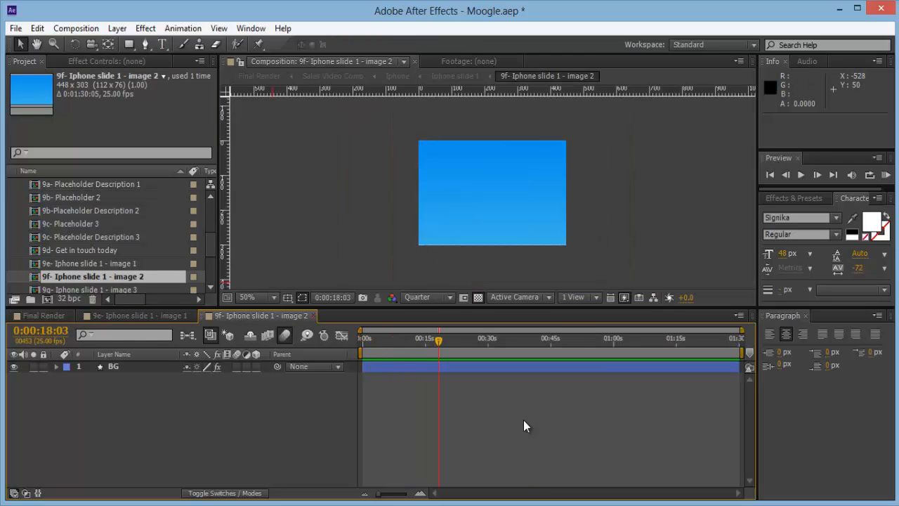
{"action": "key", "text": "ctrl+w"}
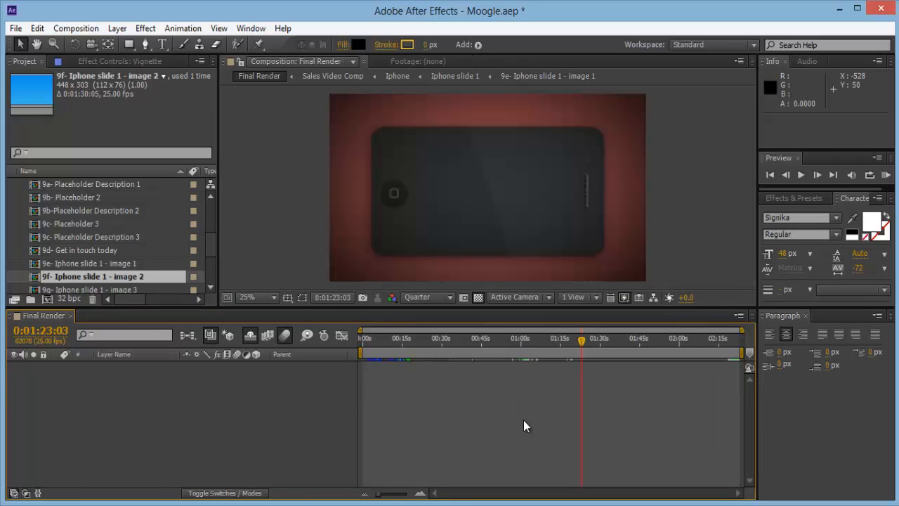
Step: Open 9g- Iphone slide 1 - image 3 and preview its logo video up to about 0:00:09:22 with the full timeline in view
{"action": "left_click_drag", "start_coordinate": [582, 340], "coordinate": [572, 341]}
{"action": "double_click", "coordinate": [89, 289]}
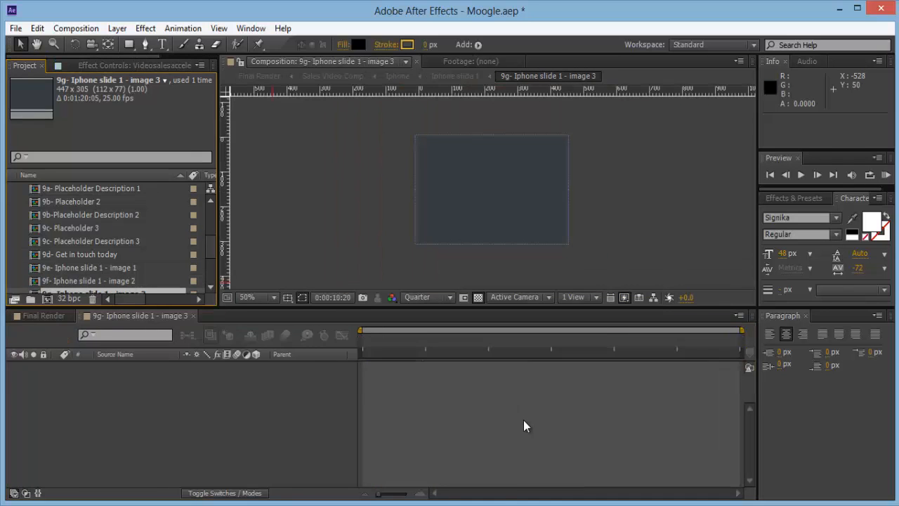
{"action": "left_click_drag", "start_coordinate": [643, 341], "coordinate": [553, 341]}
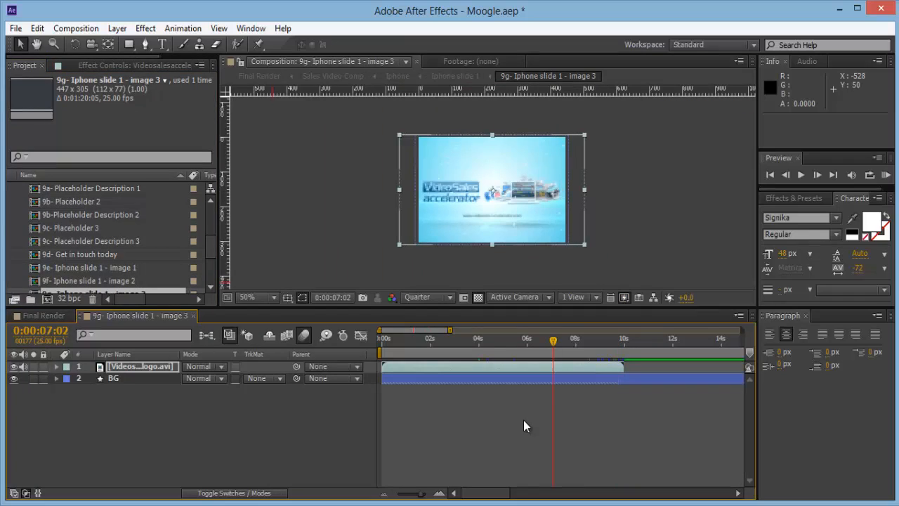
{"action": "left_click_drag", "start_coordinate": [450, 330], "coordinate": [737, 329]}
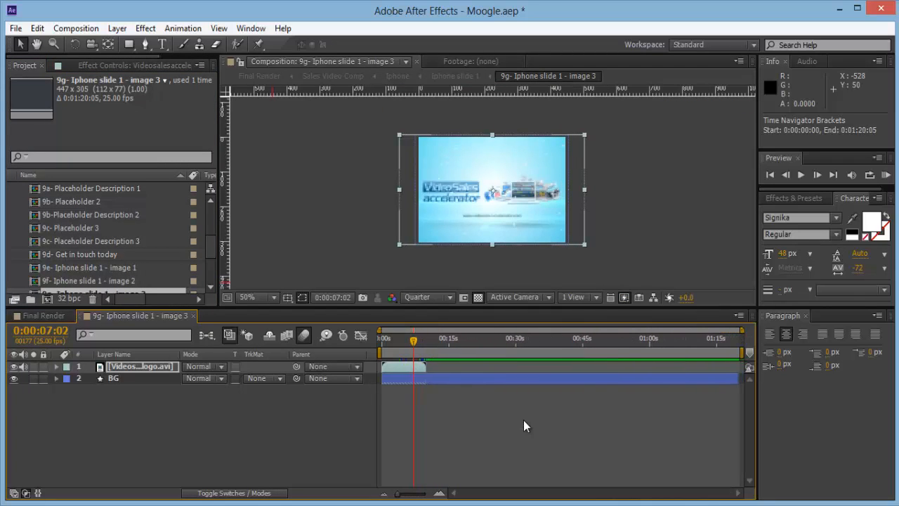
{"action": "left_click", "coordinate": [524, 424]}
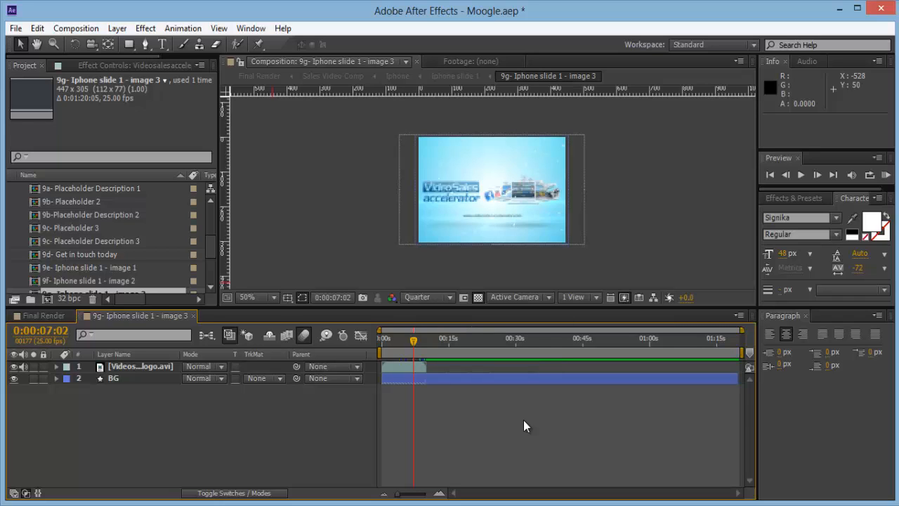
{"action": "key", "text": "ctrl+Down"}
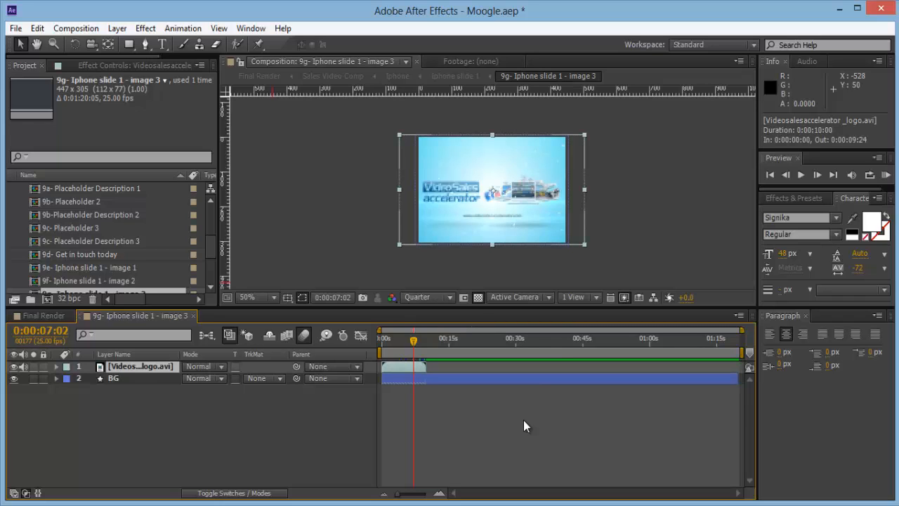
{"action": "key", "text": "space"}
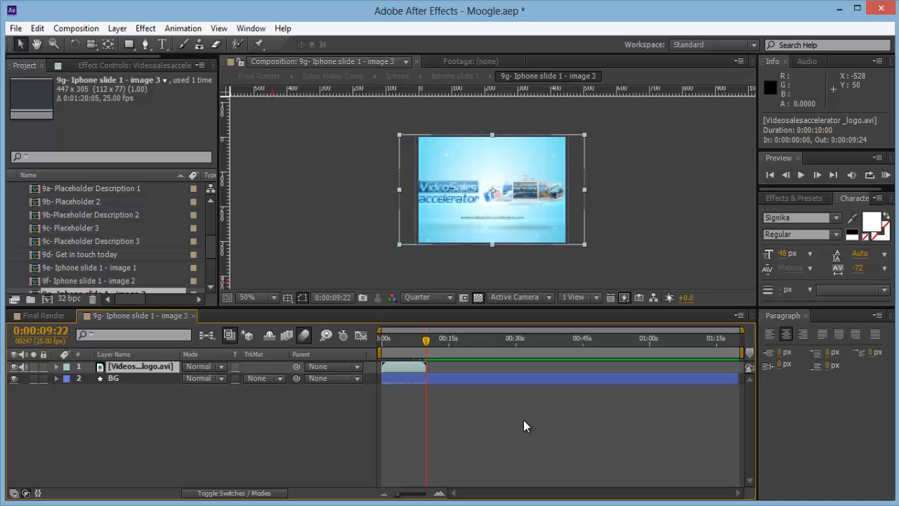
Step: Find the logo video's last frame at 0:00:09:24 in 9g- Iphone slide 1 - image 3, and check the same moment in Final Render
{"action": "key", "text": "shift+comma"}
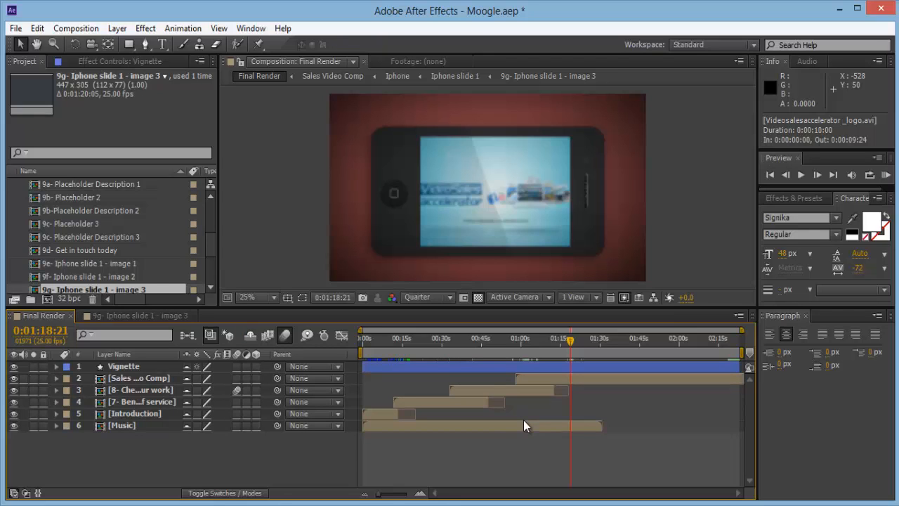
{"action": "key", "text": "ctrl+Down"}
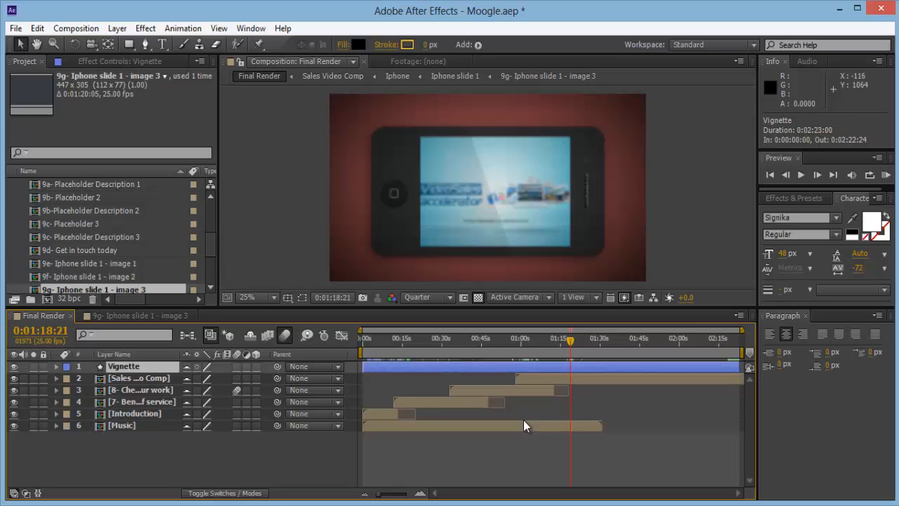
{"action": "left_click", "coordinate": [140, 316]}
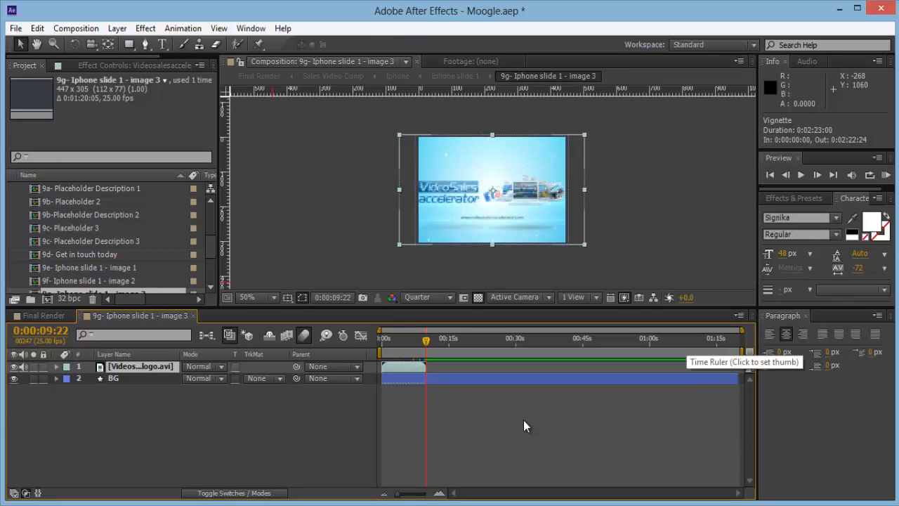
{"action": "left_click_drag", "start_coordinate": [742, 330], "coordinate": [450, 330]}
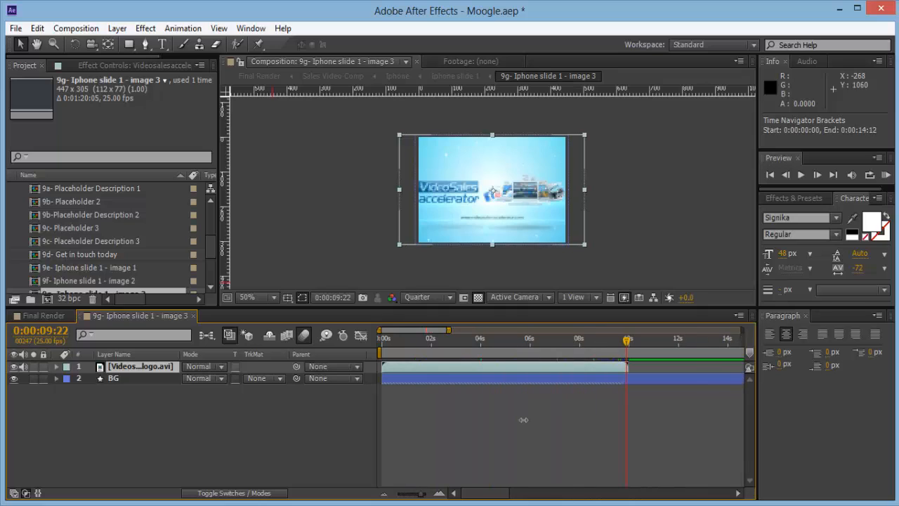
{"action": "left_click_drag", "start_coordinate": [623, 340], "coordinate": [625, 340]}
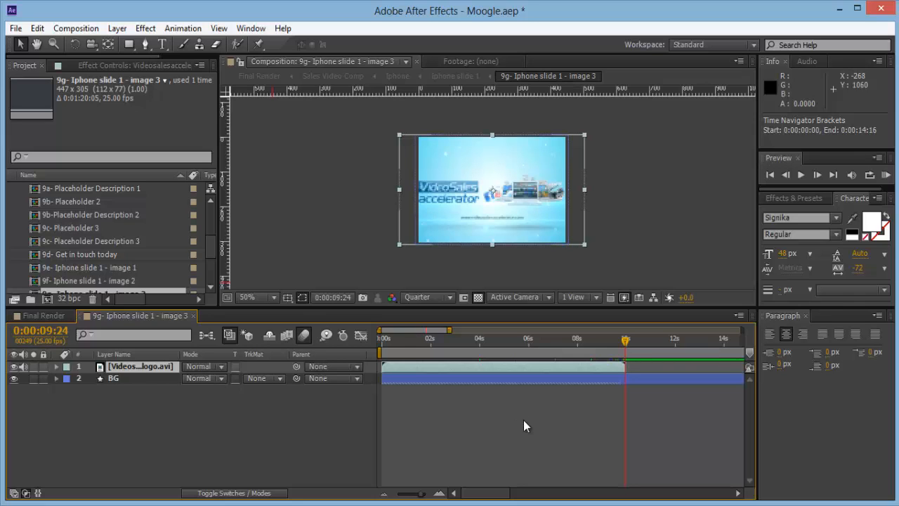
{"action": "left_click", "coordinate": [44, 316]}
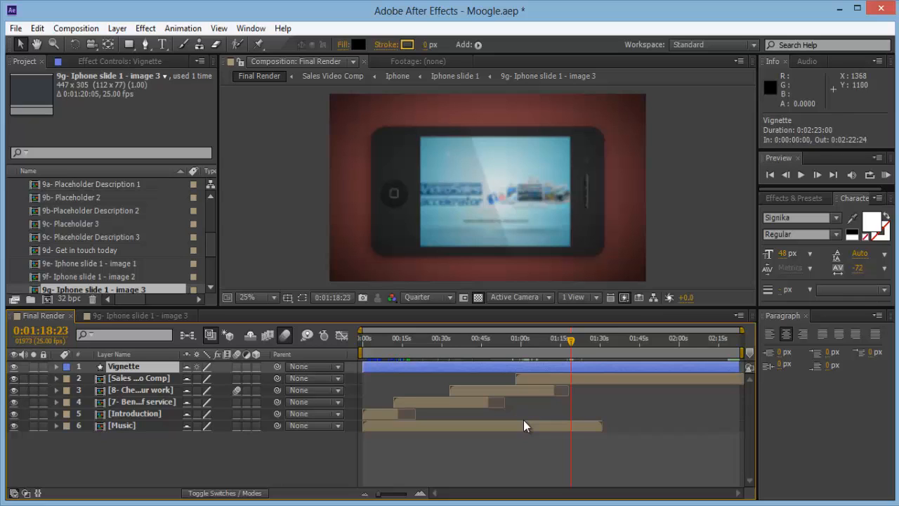
Step: Move the Vignette's Mask Expansion keyframes so the fade starts at 0:01:17:04 and ends around 0:01:18:23, and preview it to 0:01:19:00
{"action": "key", "text": "u"}
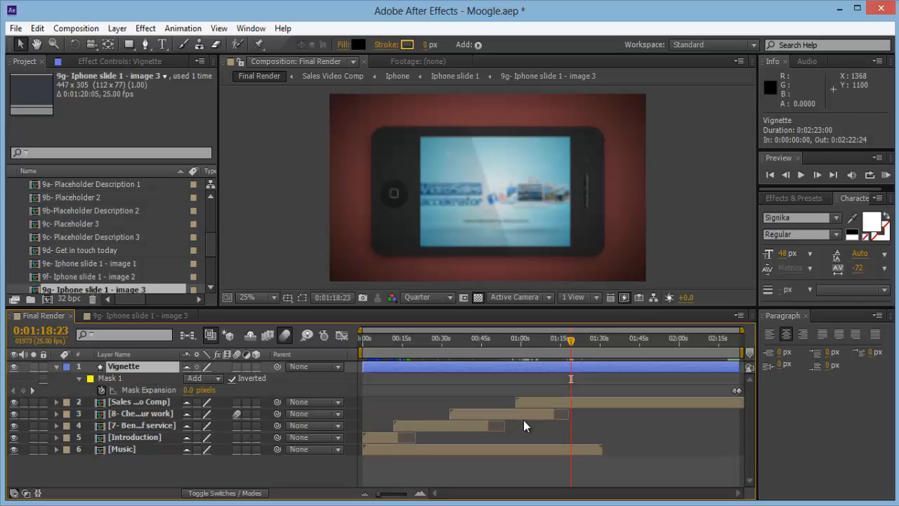
{"action": "left_click", "coordinate": [524, 426]}
{"action": "key", "text": "ctrl+alt+a"}
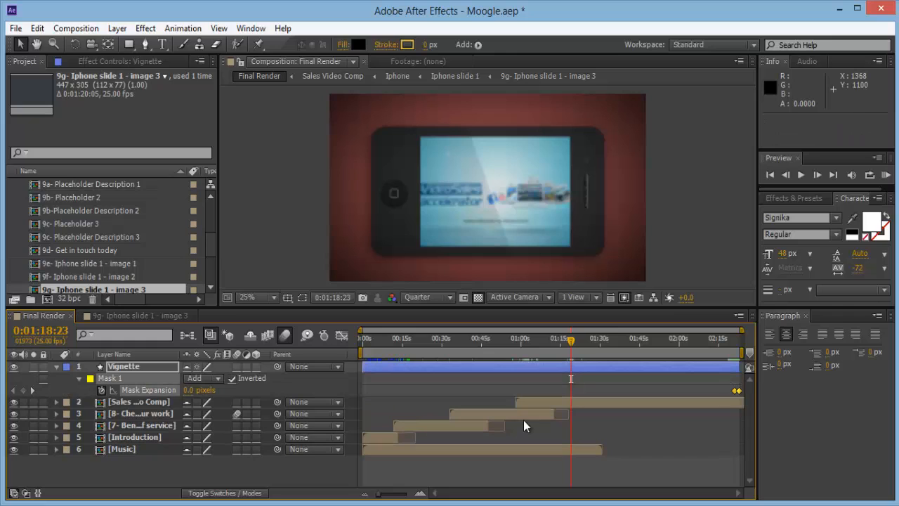
{"action": "left_click_drag", "start_coordinate": [736, 390], "coordinate": [569, 390]}
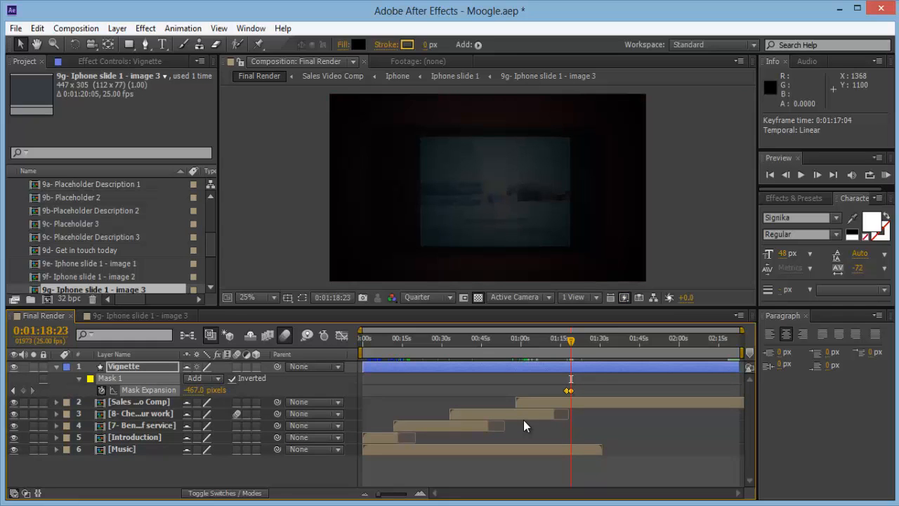
{"action": "left_click", "coordinate": [524, 425]}
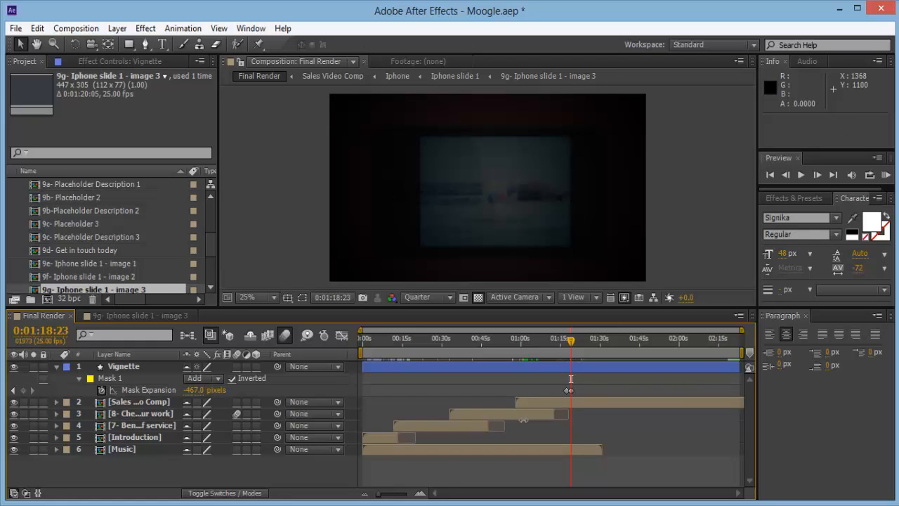
{"action": "scroll", "coordinate": [524, 425], "scroll_direction": "up", "scroll_amount": 2}
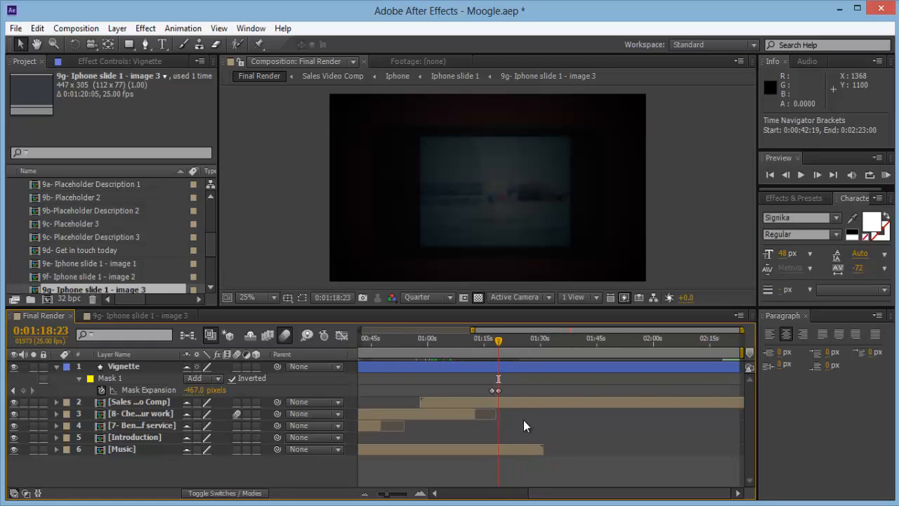
{"action": "scroll", "coordinate": [524, 426], "scroll_direction": "up", "scroll_amount": 3}
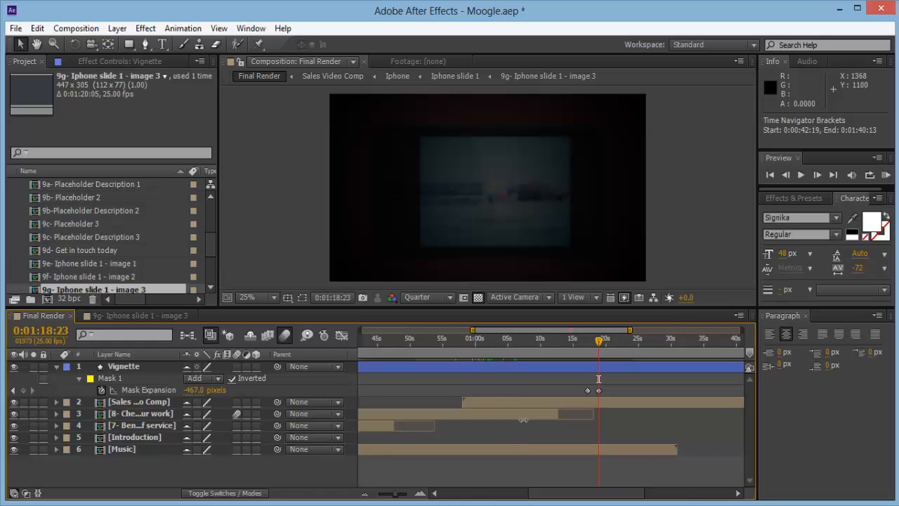
{"action": "scroll", "coordinate": [523, 420], "scroll_direction": "up", "scroll_amount": 3}
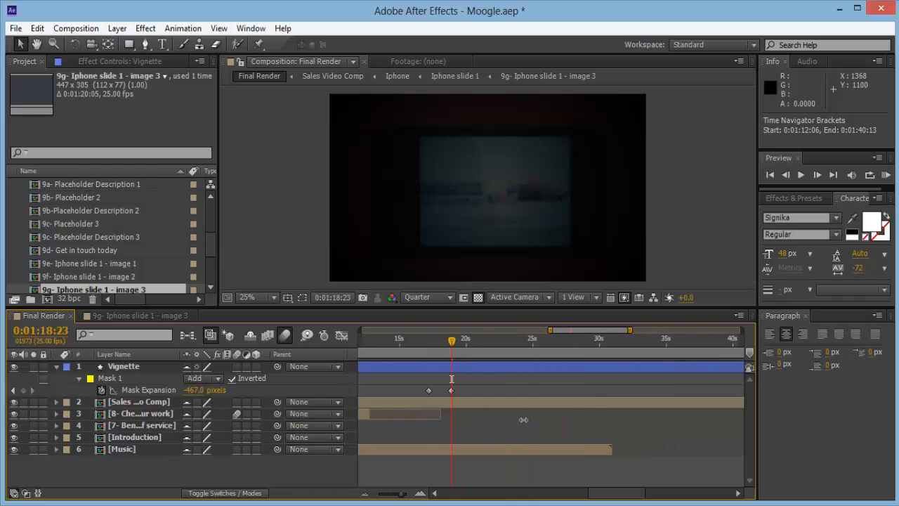
{"action": "scroll", "coordinate": [524, 419], "scroll_direction": "up", "scroll_amount": 3}
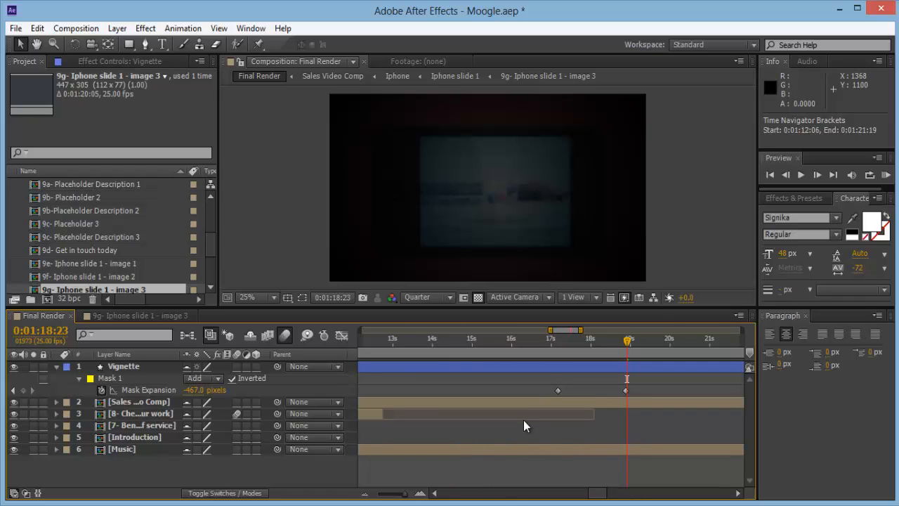
{"action": "key", "text": "space"}
{"action": "key", "text": "space"}
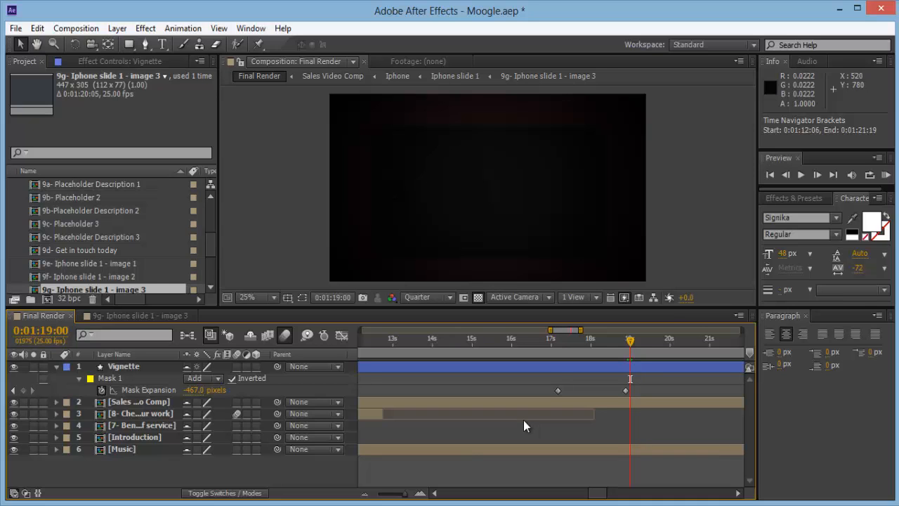
Step: Set the Final Render composition's duration to 0:01:19:00 and show its full timeline
{"action": "key", "text": "alt+c"}
{"action": "key", "text": "Down"}
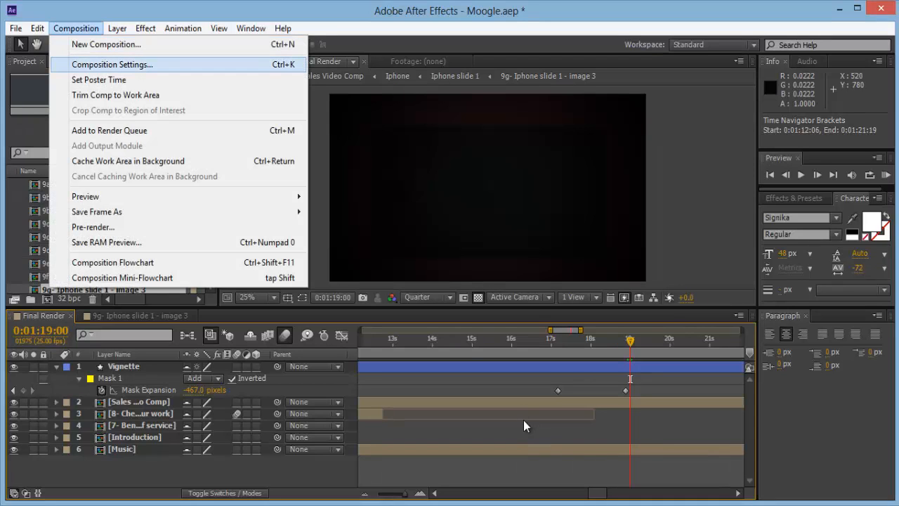
{"action": "key", "text": "Return"}
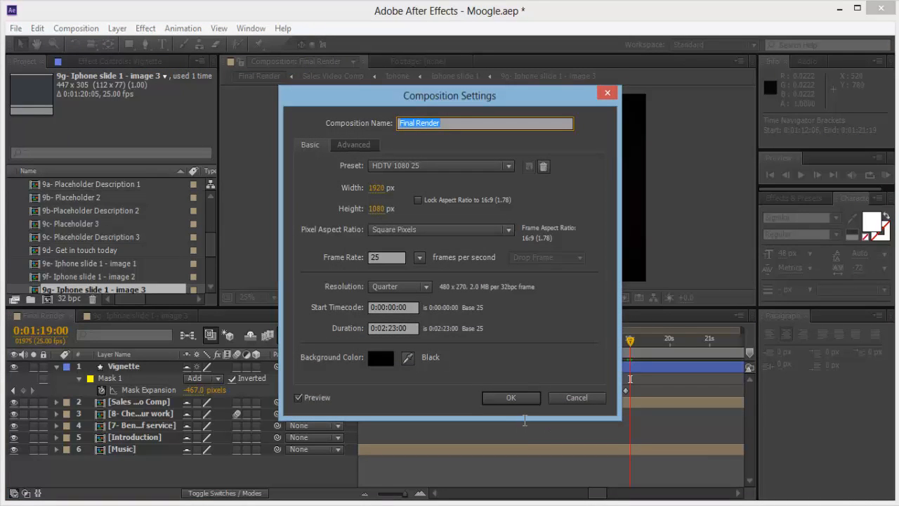
{"action": "left_click", "coordinate": [395, 328]}
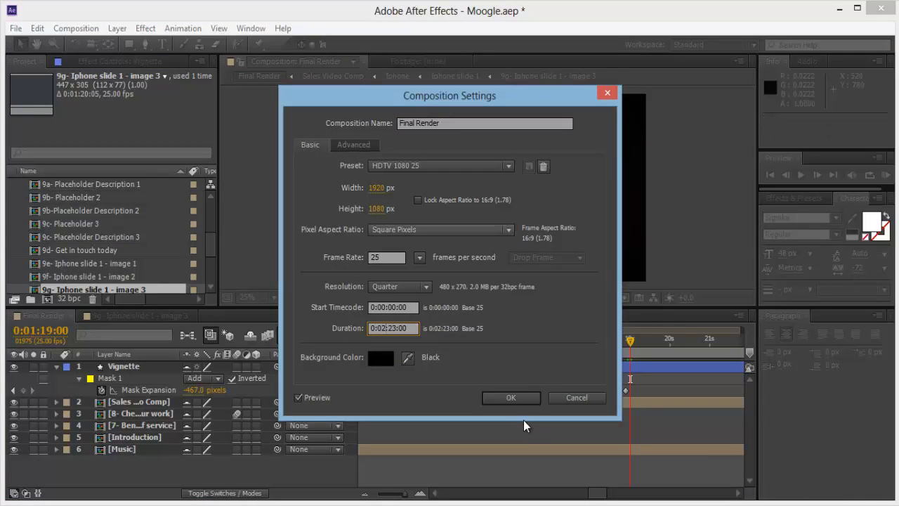
{"action": "key", "text": "BackSpace"}
{"action": "type", "text": "1"}
{"action": "key", "text": "Return"}
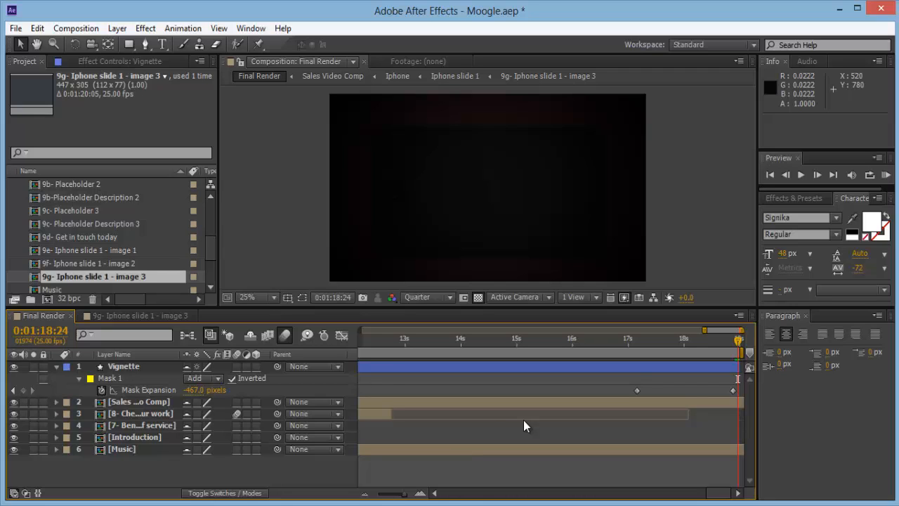
{"action": "key", "text": "shift+Page_Up"}
{"action": "key", "text": "shift+Page_Down"}
{"action": "left_click_drag", "start_coordinate": [705, 329], "coordinate": [360, 330]}
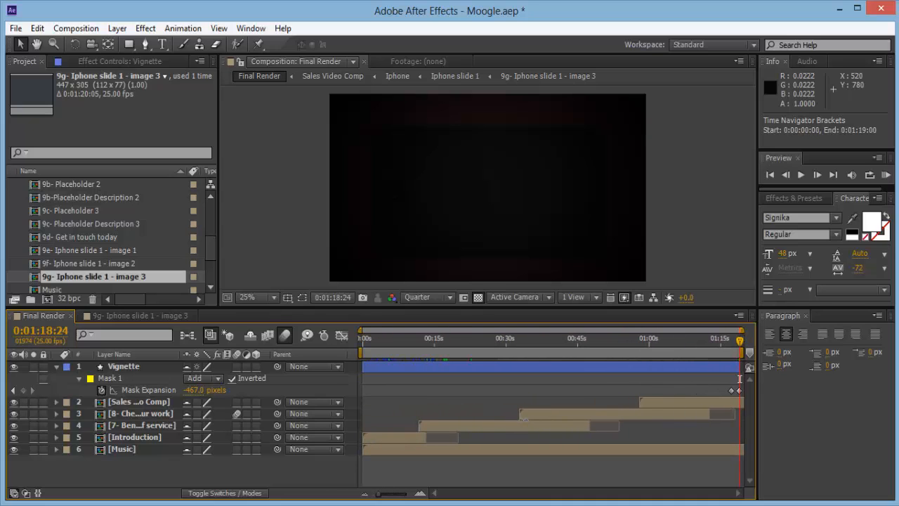
Step: Replace the logo video in 9g- Iphone slide 1 - image 3 with sales1.mp4, placed above the BG layer
{"action": "key", "text": "u"}
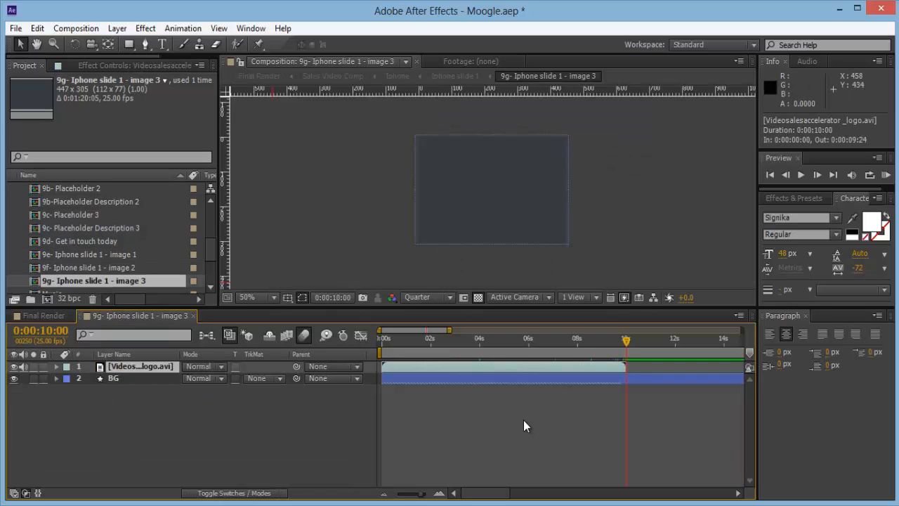
{"action": "key", "text": "Delete"}
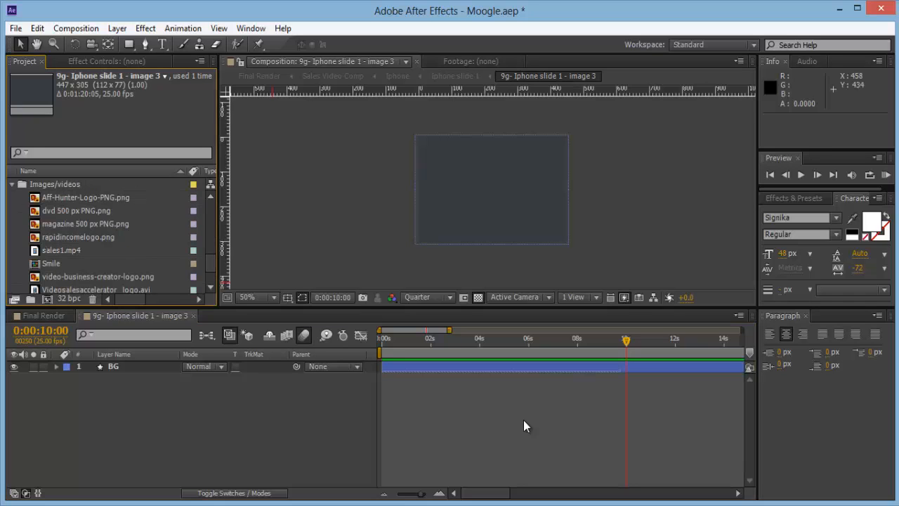
{"action": "scroll", "coordinate": [105, 232], "scroll_direction": "down", "scroll_amount": 1}
{"action": "left_click", "coordinate": [64, 211]}
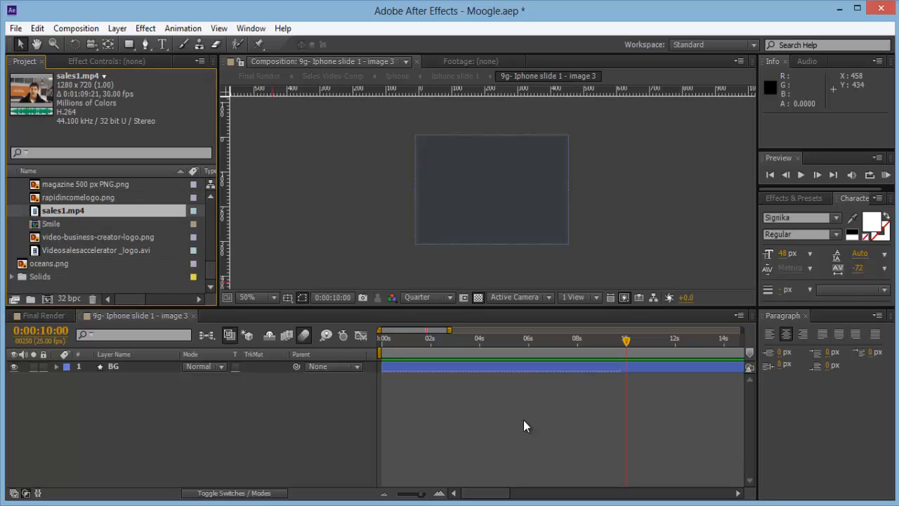
{"action": "left_click_drag", "start_coordinate": [63, 211], "coordinate": [71, 364]}
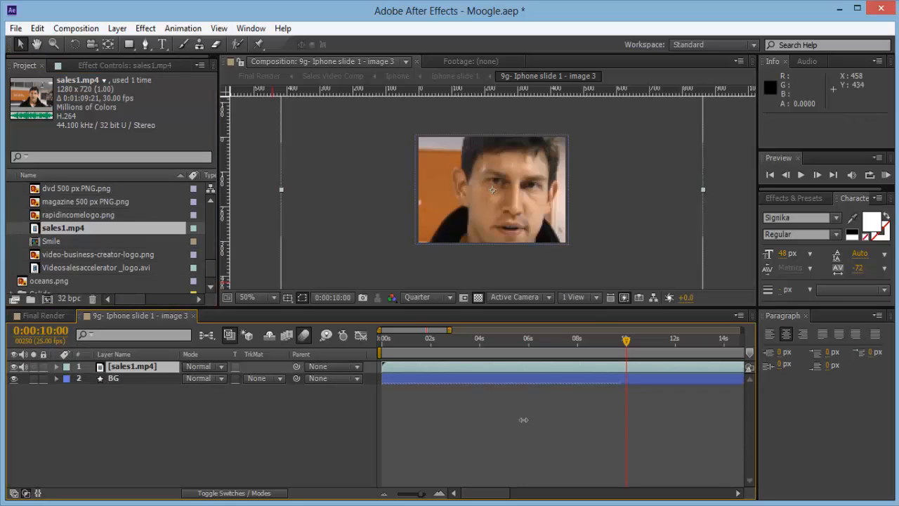
Step: Locate the end of the sales1.mp4 layer at 0:01:09:16 and view the matching moment in Final Render
{"action": "mouse_move", "coordinate": [450, 330]}
{"action": "left_mouse_down"}
{"action": "mouse_move", "coordinate": [741, 330]}
{"action": "mouse_move", "coordinate": [693, 340]}
{"action": "left_mouse_up"}
{"action": "left_click_drag", "start_coordinate": [379, 330], "coordinate": [657, 331]}
{"action": "key", "text": "Page_Up"}
{"action": "key", "text": "Page_Up"}
{"action": "key", "text": "Page_Up"}
{"action": "key", "text": "Page_Up"}
{"action": "key", "text": "Page_Up"}
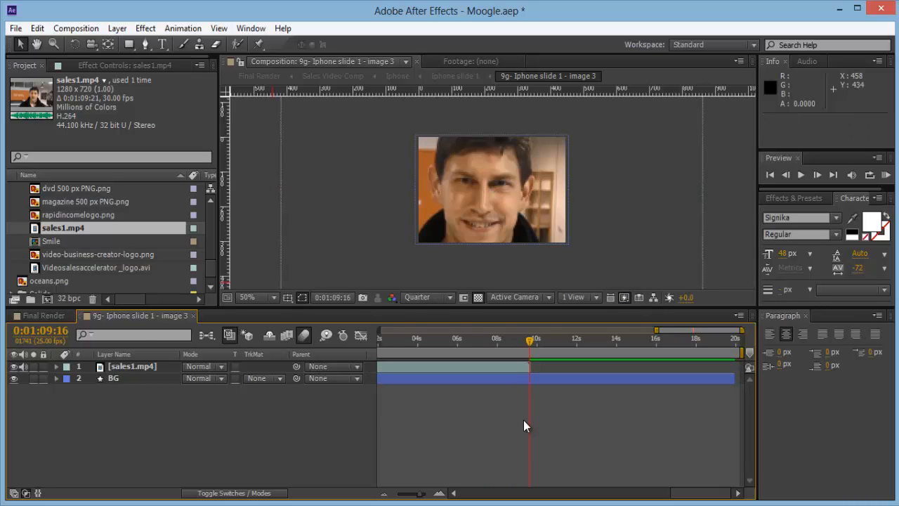
{"action": "key", "text": "alt+shift+comma"}
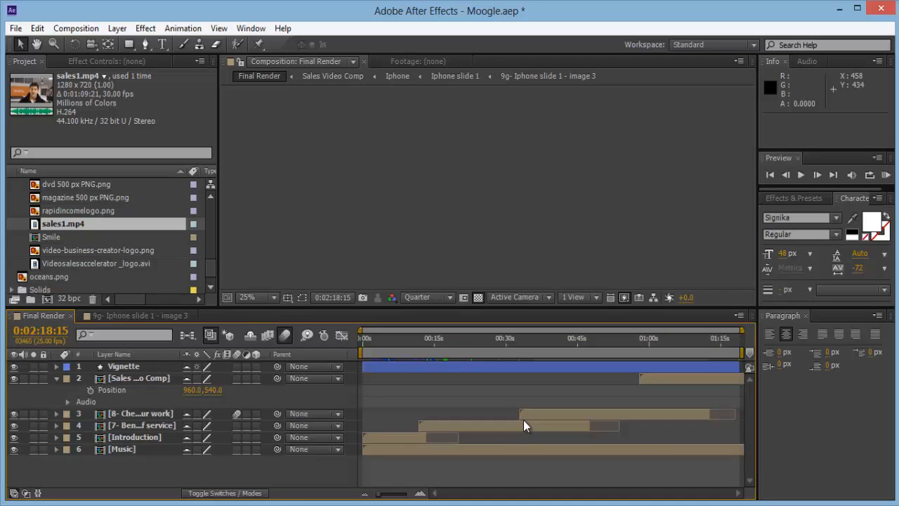
Step: Set the Final Render composition's duration to 0:02:19:00 and show its full timeline
{"action": "left_click", "coordinate": [76, 28]}
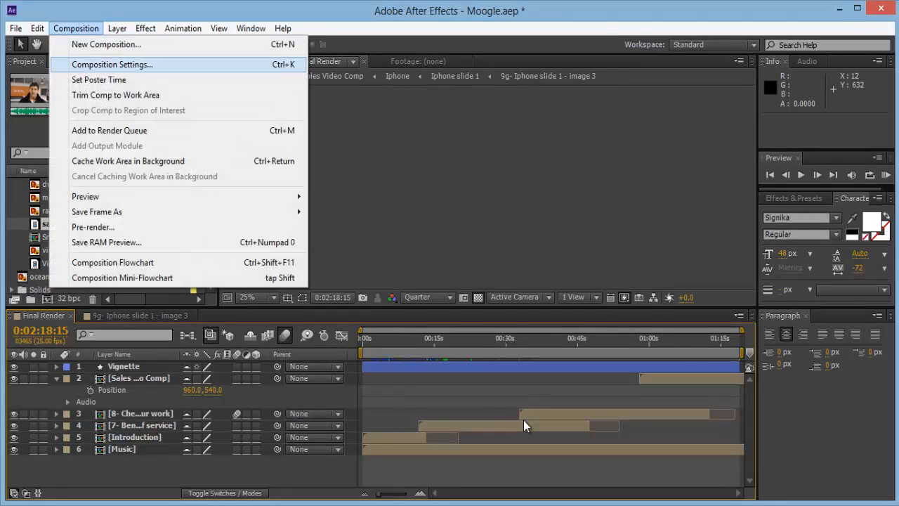
{"action": "left_click", "coordinate": [112, 64]}
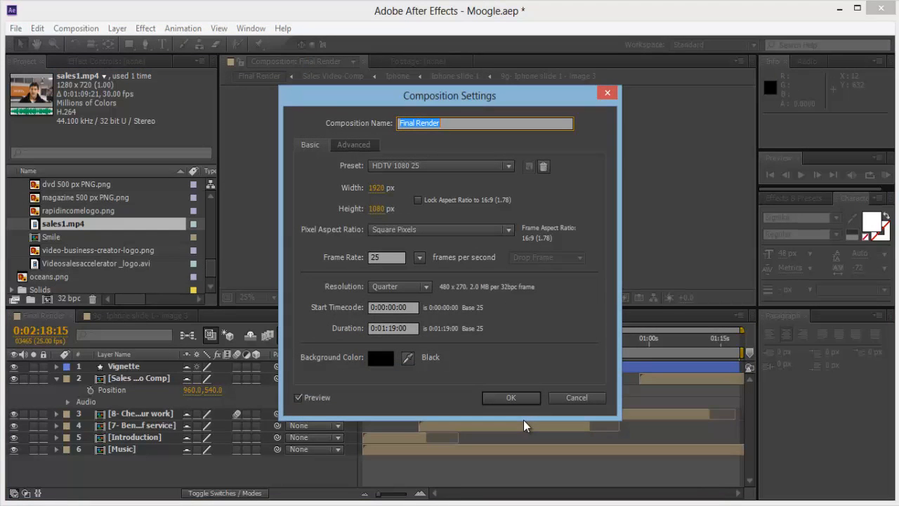
{"action": "left_click", "coordinate": [386, 328]}
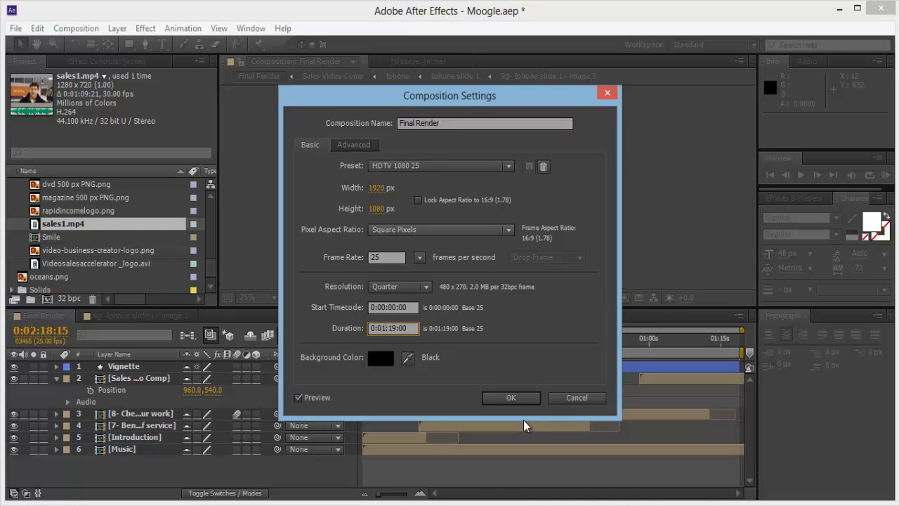
{"action": "key", "text": "BackSpace"}
{"action": "type", "text": "0"}
{"action": "key", "text": "Return"}
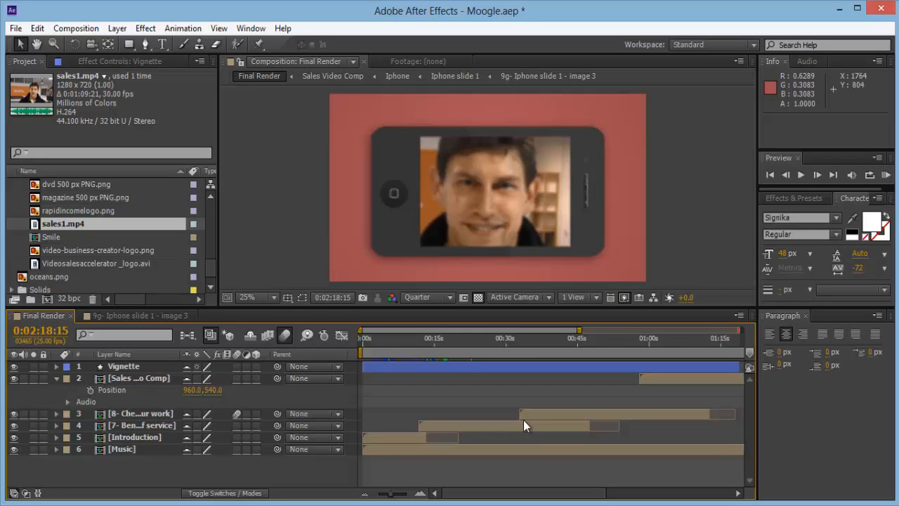
{"action": "left_click_drag", "start_coordinate": [580, 330], "coordinate": [740, 330]}
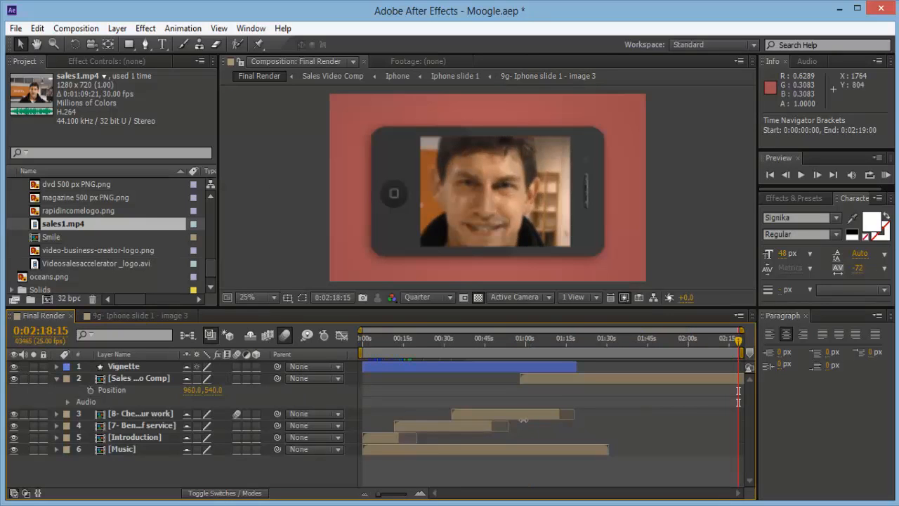
Step: Examine the end of the Final Render timeline frame by frame around 0:02:18:15
{"action": "key", "text": "equal"}
{"action": "key", "text": "equal"}
{"action": "key", "text": "equal"}
{"action": "key", "text": "equal"}
{"action": "key", "text": "equal"}
{"action": "key", "text": "equal"}
{"action": "key", "text": "equal"}
{"action": "key", "text": "equal"}
{"action": "key", "text": "equal"}
{"action": "key", "text": "equal"}
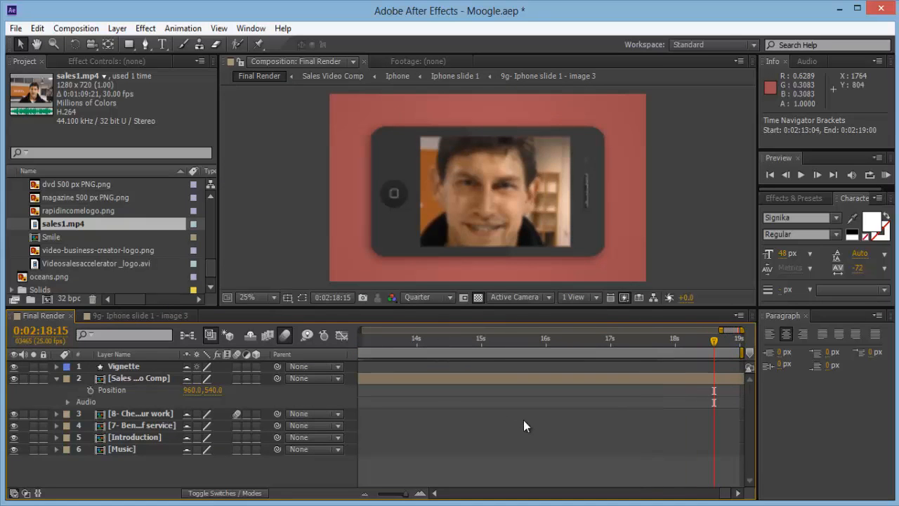
{"action": "key", "text": "Page_Up"}
{"action": "key", "text": "Page_Down"}
Step: Scale sales1.mp4 down to 45% in 9g- Iphone slide 1 - image 3 to fit the slide frame
{"action": "key", "text": "alt+shift+period"}
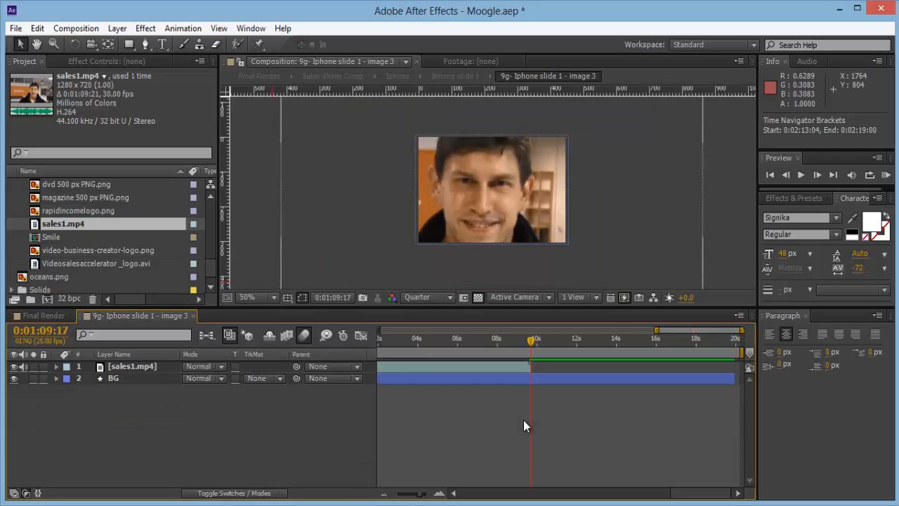
{"action": "key", "text": "KP_1"}
{"action": "key", "text": "comma"}
{"action": "key", "text": "comma"}
{"action": "key", "text": "comma"}
{"action": "key", "text": "comma"}
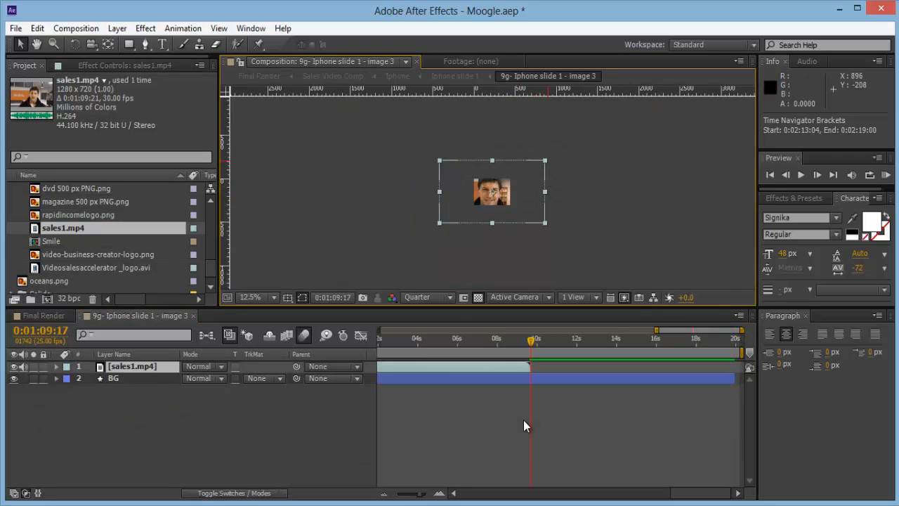
{"action": "left_click_drag", "start_coordinate": [546, 161], "coordinate": [517, 175]}
{"action": "key", "text": "period"}
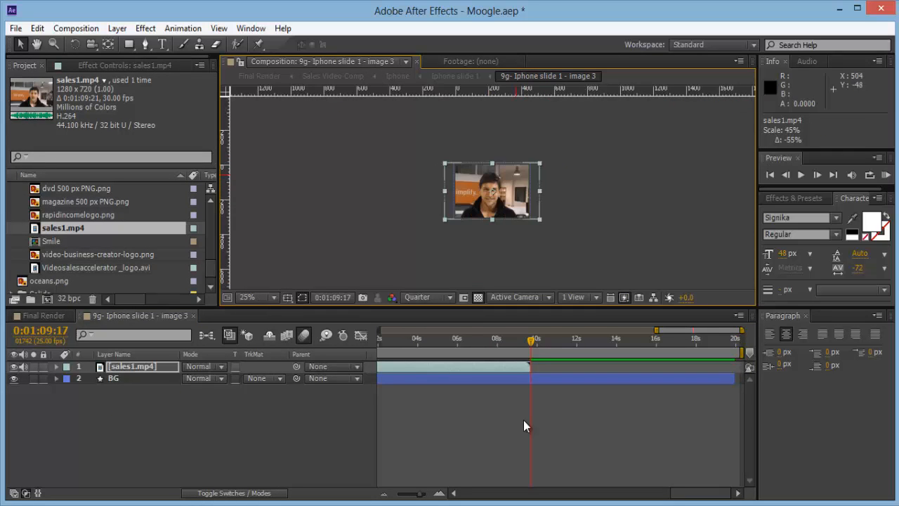
Step: Examine the end of Final Render frame by frame, stepping back to 0:02:18:05
{"action": "key", "text": "period"}
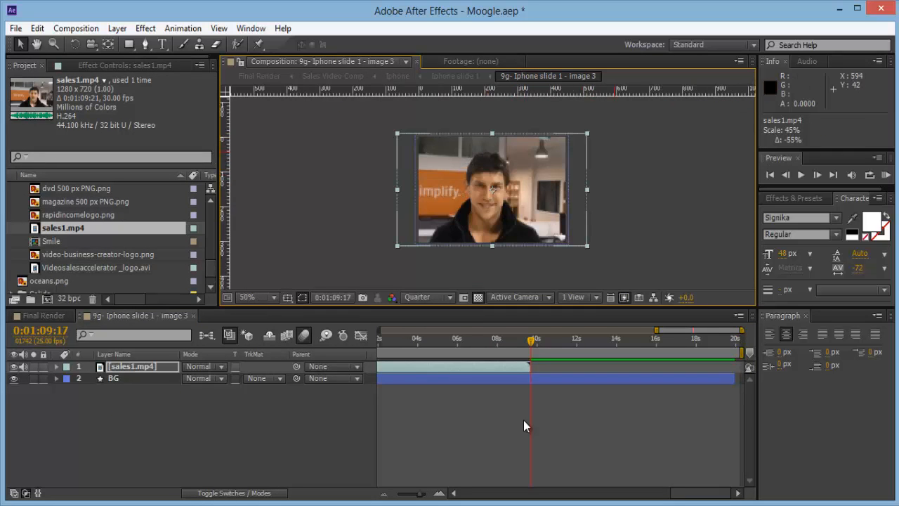
{"action": "key", "text": "shift+comma"}
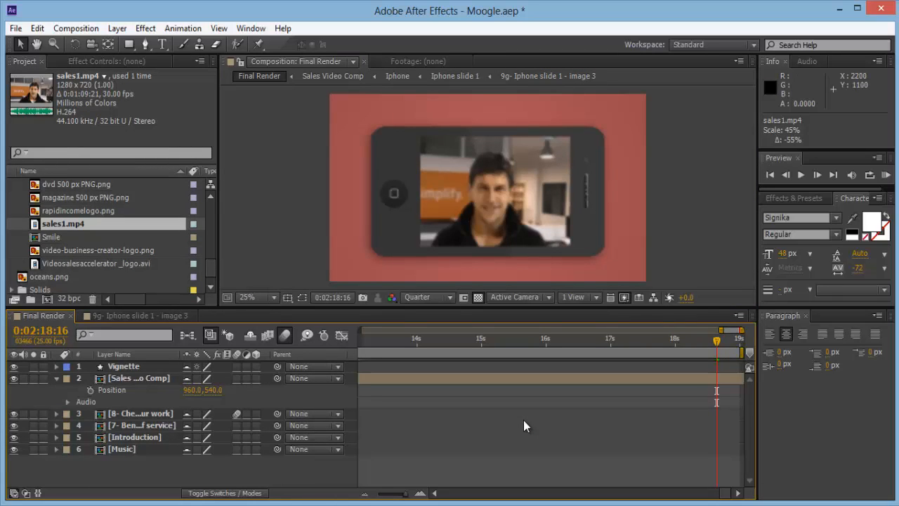
{"action": "key", "text": "Page_Up"}
{"action": "key", "text": "Page_Up"}
{"action": "key", "text": "Page_Up"}
{"action": "key", "text": "Page_Up"}
{"action": "key", "text": "Page_Up"}
{"action": "key", "text": "Page_Up"}
{"action": "key", "text": "Page_Up"}
{"action": "key", "text": "Page_Up"}
{"action": "key", "text": "Page_Up"}
{"action": "key", "text": "Page_Up"}
{"action": "key", "text": "Page_Up"}
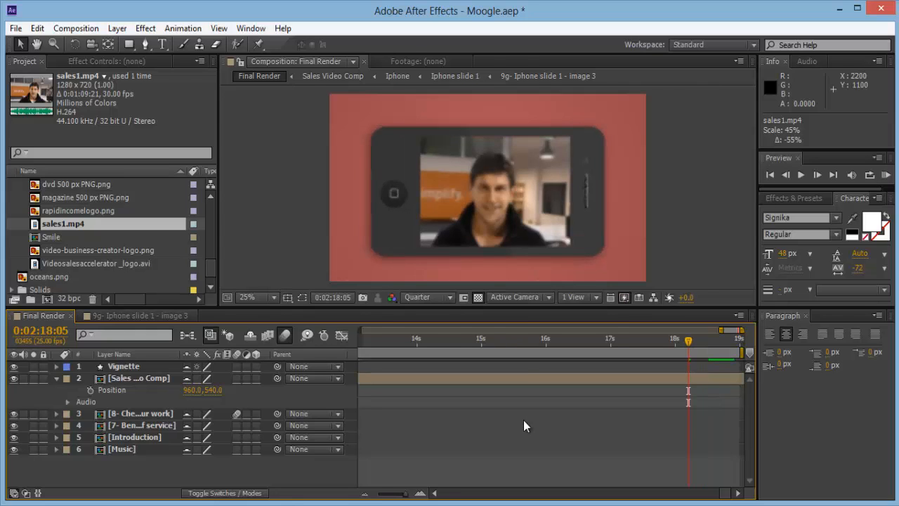
Step: Add oceans.png beneath sales1.mp4 in 9g- Iphone slide 1 - image 3 and scale it to 57%, checking the fit at 0:01:10:01
{"action": "key", "text": "shift+Escape"}
{"action": "key", "text": "Page_Down"}
{"action": "key", "text": "Page_Down"}
{"action": "key", "text": "Page_Down"}
{"action": "key", "text": "Page_Down"}
{"action": "key", "text": "Page_Down"}
{"action": "key", "text": "Page_Down"}
{"action": "key", "text": "Page_Down"}
{"action": "key", "text": "Page_Down"}
{"action": "key", "text": "Page_Down"}
{"action": "key", "text": "Page_Down"}
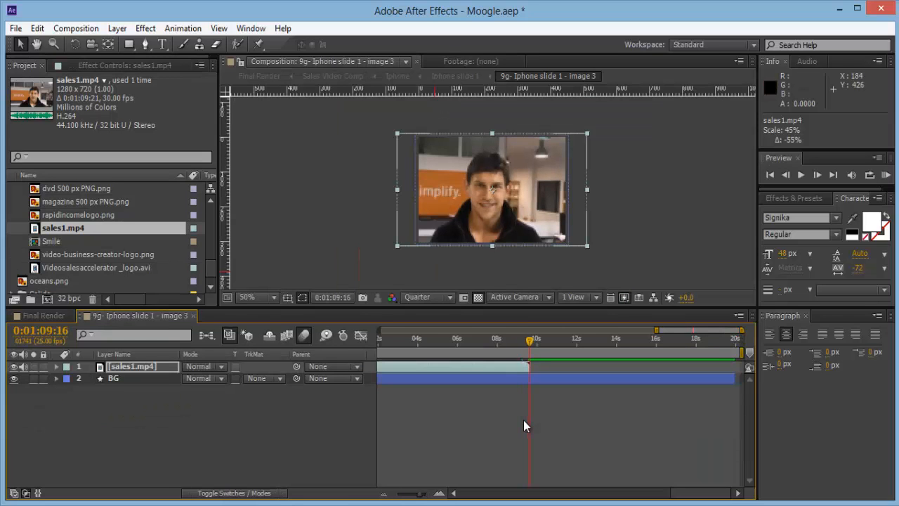
{"action": "key", "text": "Page_Down"}
{"action": "key", "text": "Page_Down"}
{"action": "key", "text": "Page_Down"}
{"action": "key", "text": "Page_Down"}
{"action": "key", "text": "Page_Down"}
{"action": "key", "text": "Page_Down"}
{"action": "key", "text": "Page_Down"}
{"action": "key", "text": "Page_Down"}
{"action": "key", "text": "Page_Down"}
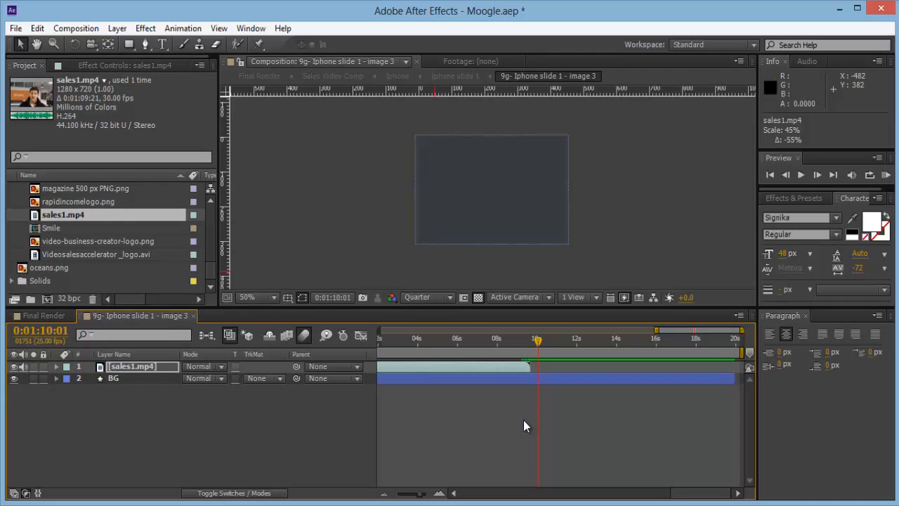
{"action": "left_click_drag", "start_coordinate": [51, 268], "coordinate": [98, 373]}
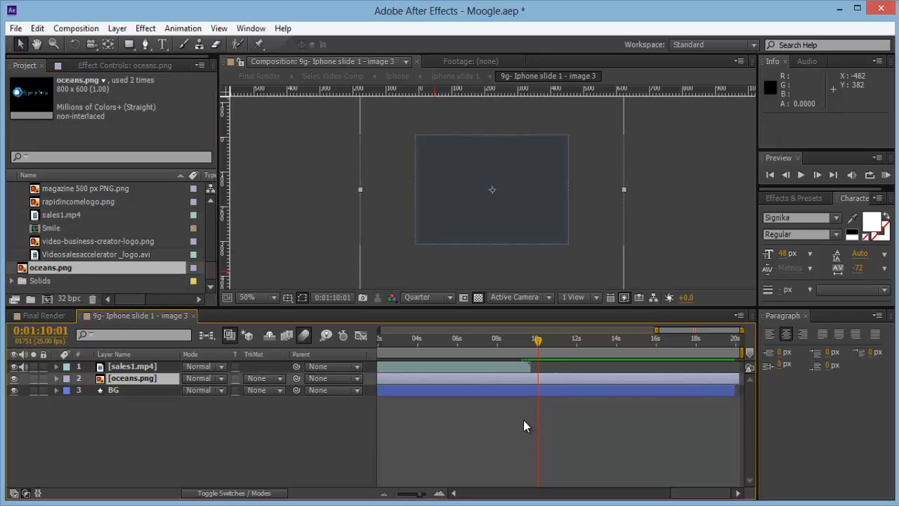
{"action": "key", "text": "comma"}
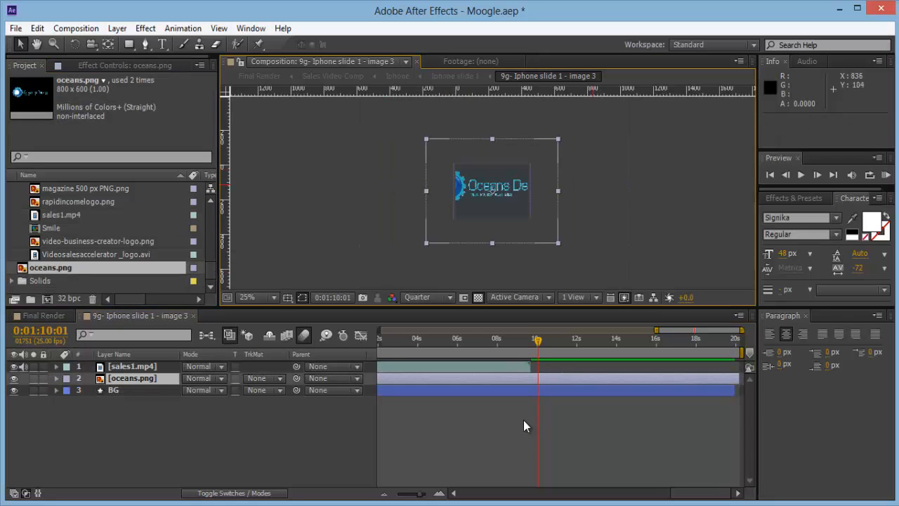
{"action": "left_click_drag", "start_coordinate": [558, 139], "coordinate": [531, 161]}
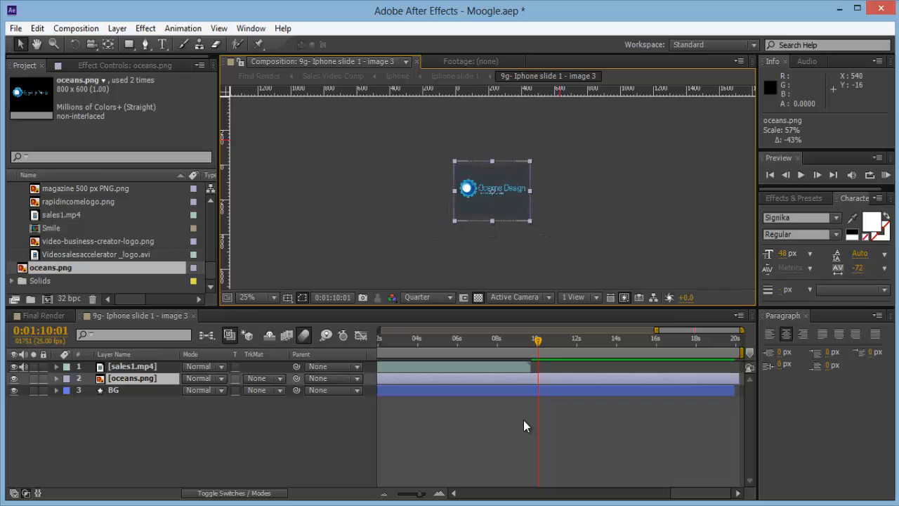
Step: Extend the Vignette layer in Final Render to the end of the composition at 0:02:18:24
{"action": "mouse_move", "coordinate": [538, 341]}
{"action": "left_mouse_down"}
{"action": "mouse_move", "coordinate": [518, 340]}
{"action": "mouse_move", "coordinate": [738, 341]}
{"action": "mouse_move", "coordinate": [619, 329]}
{"action": "mouse_move", "coordinate": [361, 330]}
{"action": "left_mouse_up"}
{"action": "left_click", "coordinate": [43, 315]}
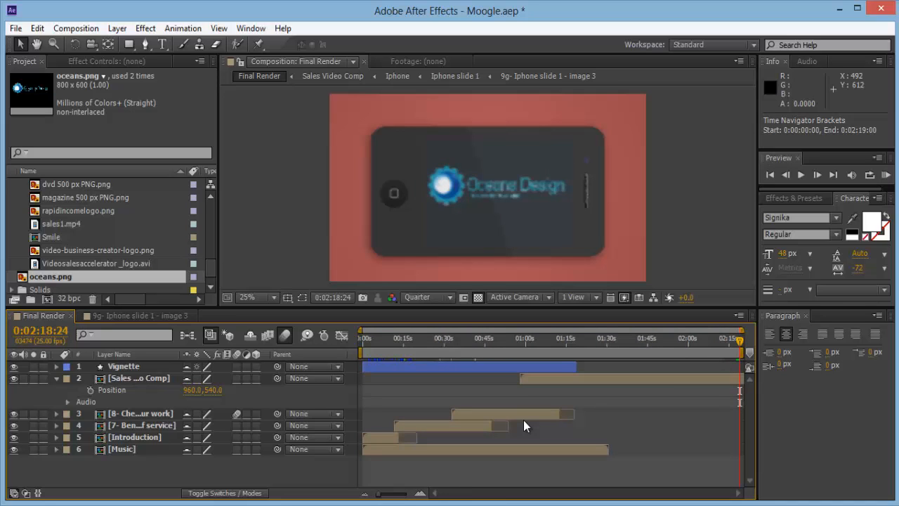
{"action": "left_click", "coordinate": [555, 367]}
{"action": "left_click_drag", "start_coordinate": [576, 366], "coordinate": [739, 367]}
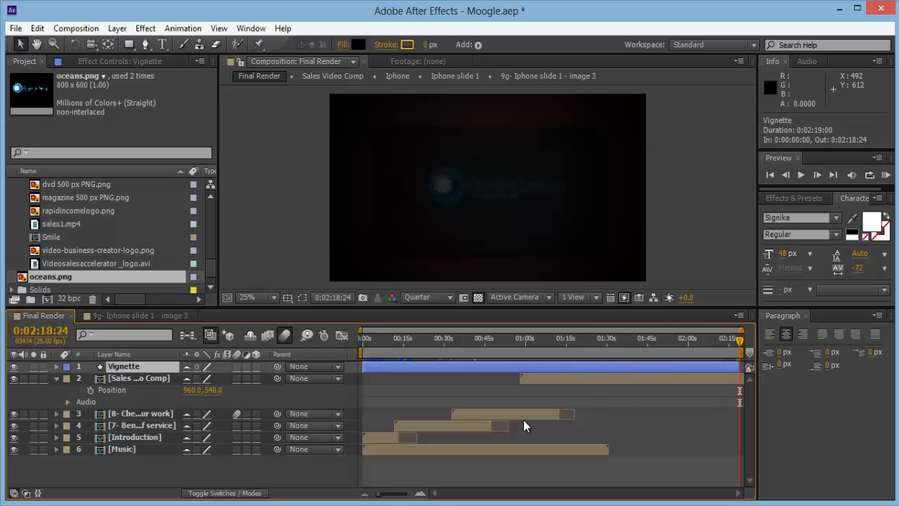
Step: Move the Vignette's two Mask Expansion keyframes to the end of the composition, with the first at 0:02:16:23
{"action": "key", "text": "u"}
{"action": "mouse_move", "coordinate": [547, 382]}
{"action": "left_mouse_down"}
{"action": "mouse_move", "coordinate": [580, 394]}
{"action": "mouse_move", "coordinate": [735, 390]}
{"action": "left_mouse_up"}
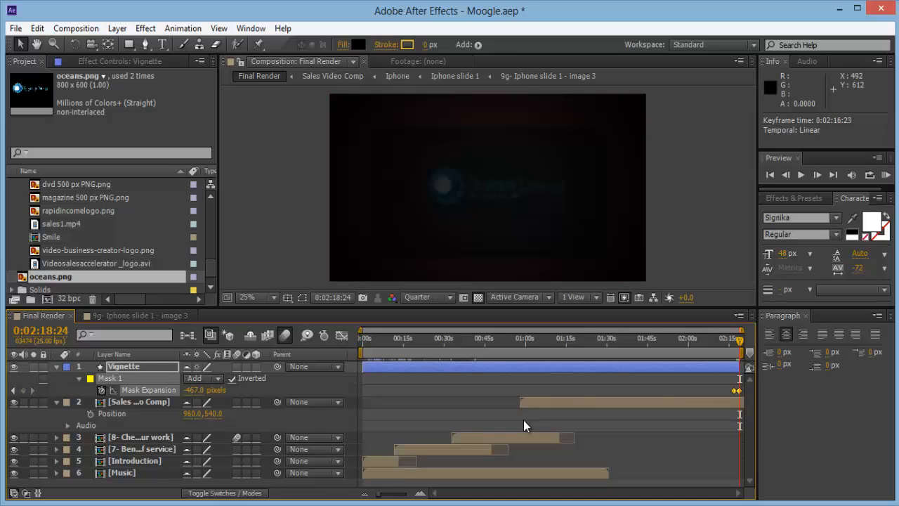
{"action": "mouse_move", "coordinate": [740, 341]}
{"action": "left_mouse_down"}
{"action": "mouse_move", "coordinate": [730, 340]}
{"action": "mouse_move", "coordinate": [740, 341]}
{"action": "left_mouse_up"}
{"action": "key", "text": "F2"}
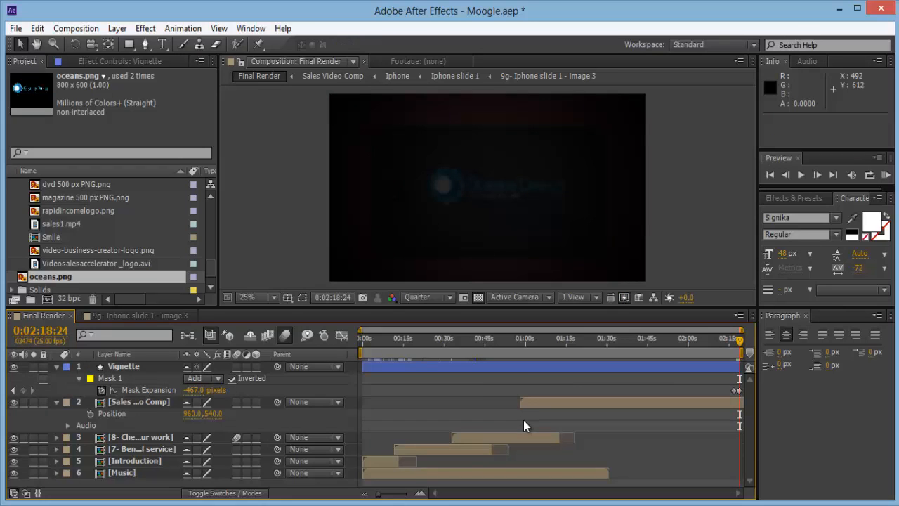
Step: Close the 9g- Iphone slide 1 - image 3 timeline and hide all shy layers in Final Render
{"action": "left_click", "coordinate": [141, 316]}
{"action": "left_click", "coordinate": [194, 316]}
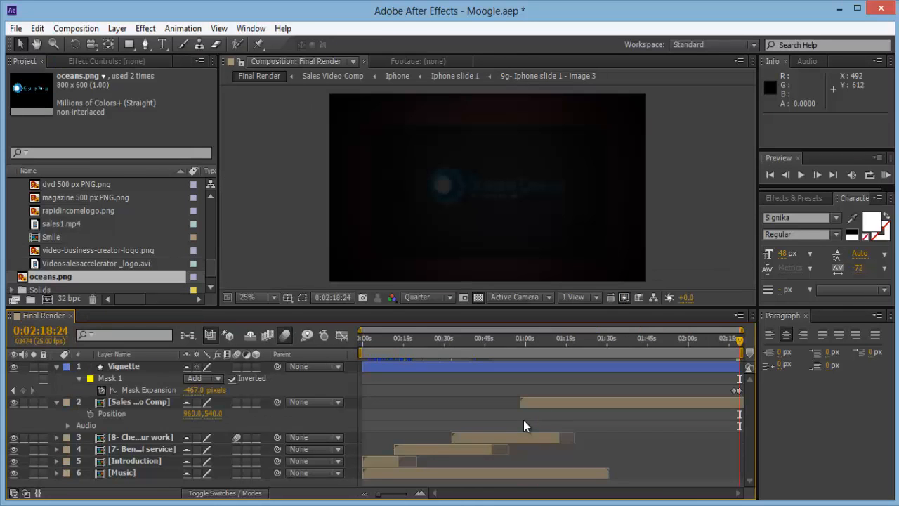
{"action": "left_click", "coordinate": [250, 336]}
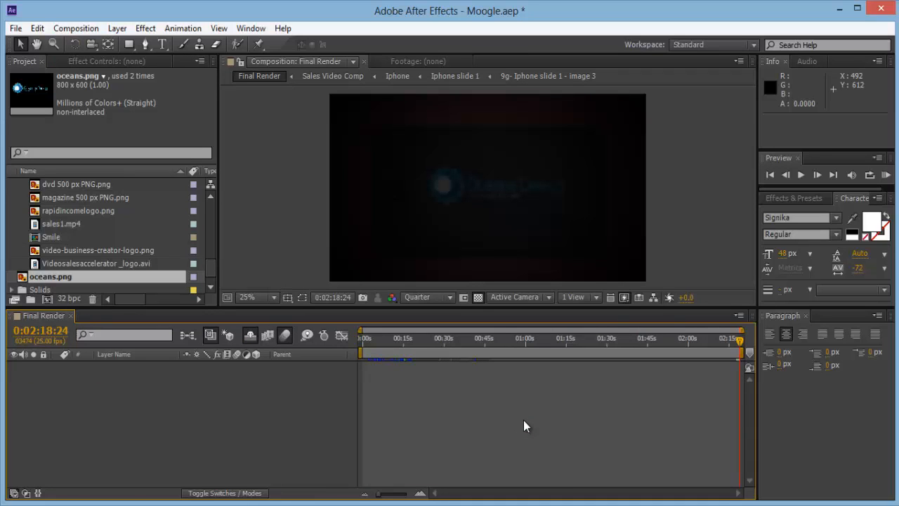
Step: Open the Music composition from the project's Edit Compositions folder
{"action": "scroll", "coordinate": [105, 232], "scroll_direction": "down", "scroll_amount": 1}
{"action": "scroll", "coordinate": [105, 231], "scroll_direction": "up", "scroll_amount": 4}
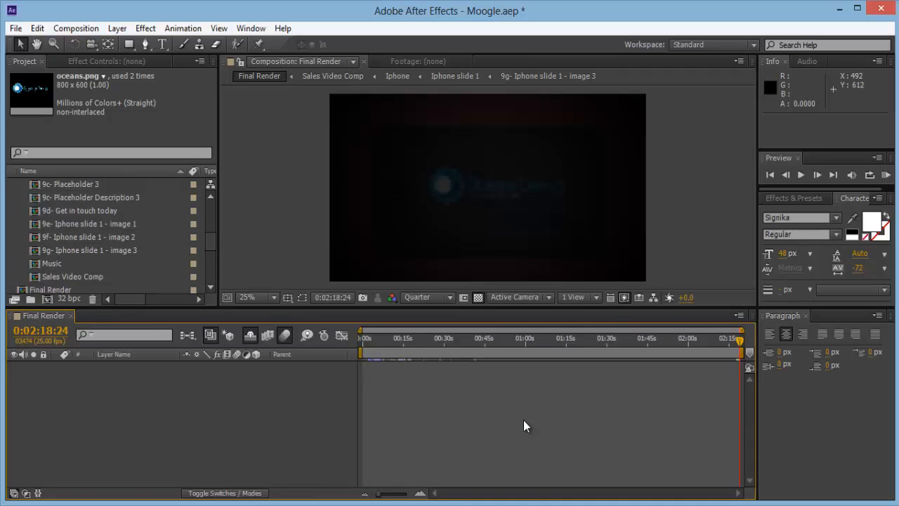
{"action": "double_click", "coordinate": [52, 263]}
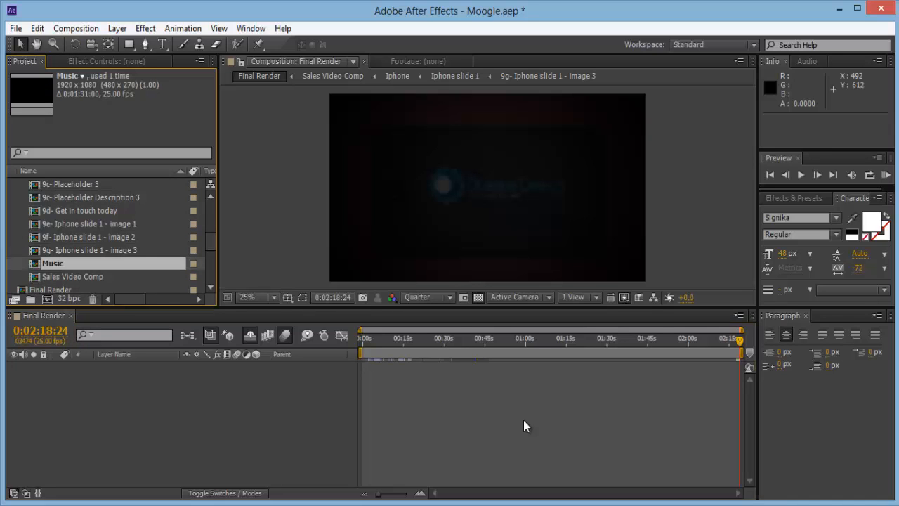
Step: Import audio.mp3 from the Sound Effects folder on the Desktop and add it to the Music composition
{"action": "scroll", "coordinate": [105, 232], "scroll_direction": "down", "scroll_amount": 4}
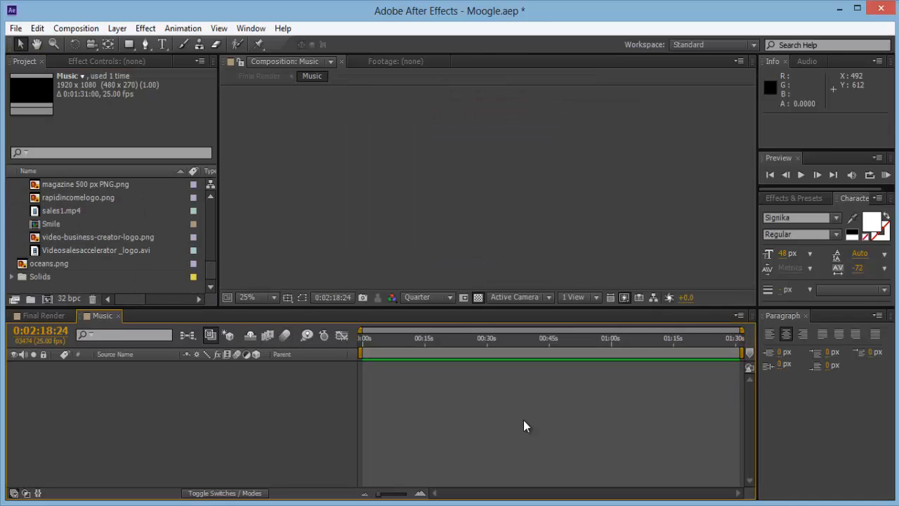
{"action": "right_click", "coordinate": [40, 277]}
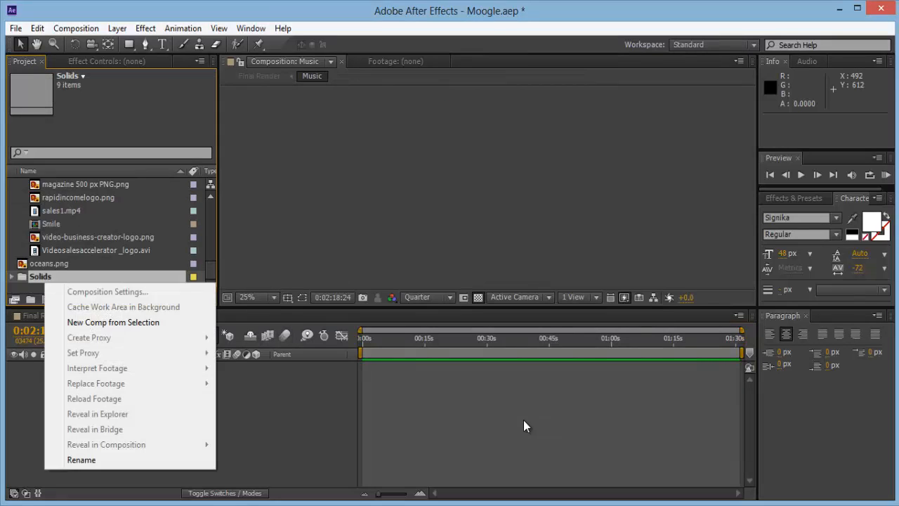
{"action": "right_click", "coordinate": [35, 292]}
{"action": "mouse_move", "coordinate": [69, 348]}
{"action": "key", "text": "Return"}
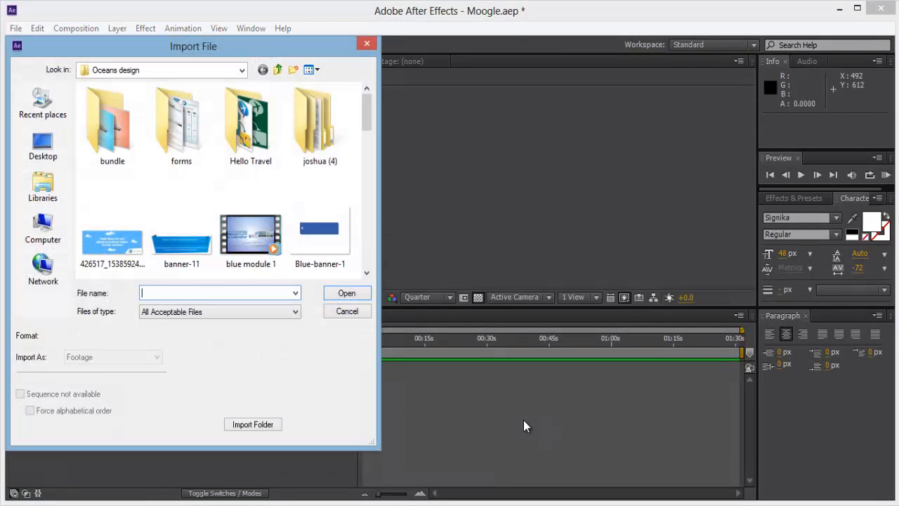
{"action": "left_click", "coordinate": [43, 146]}
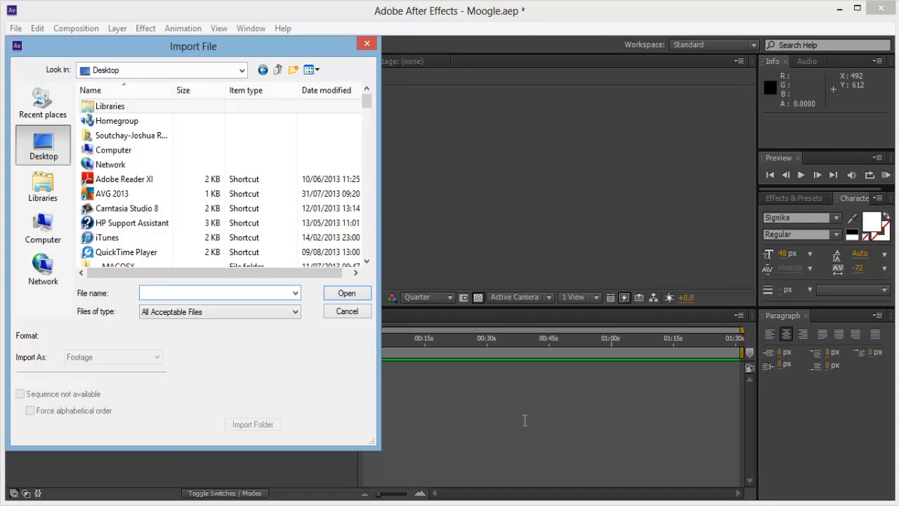
{"action": "type", "text": "so"}
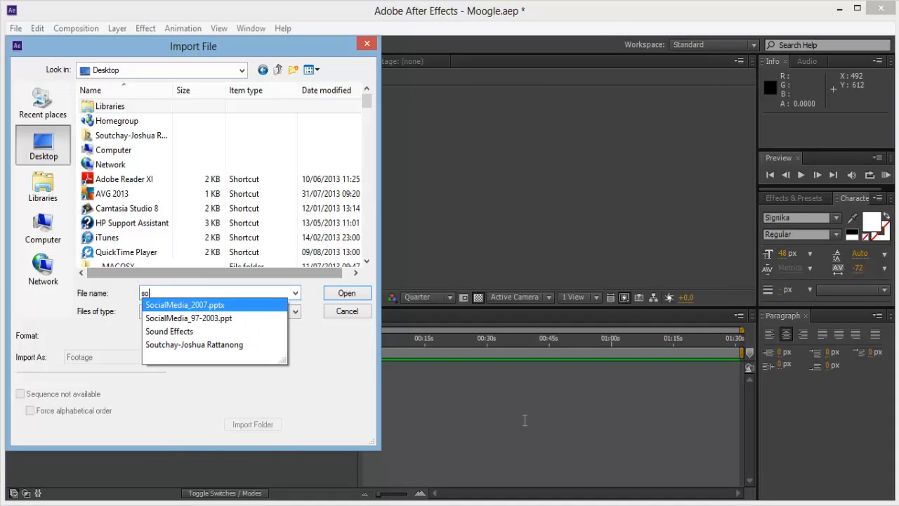
{"action": "left_click", "coordinate": [169, 332]}
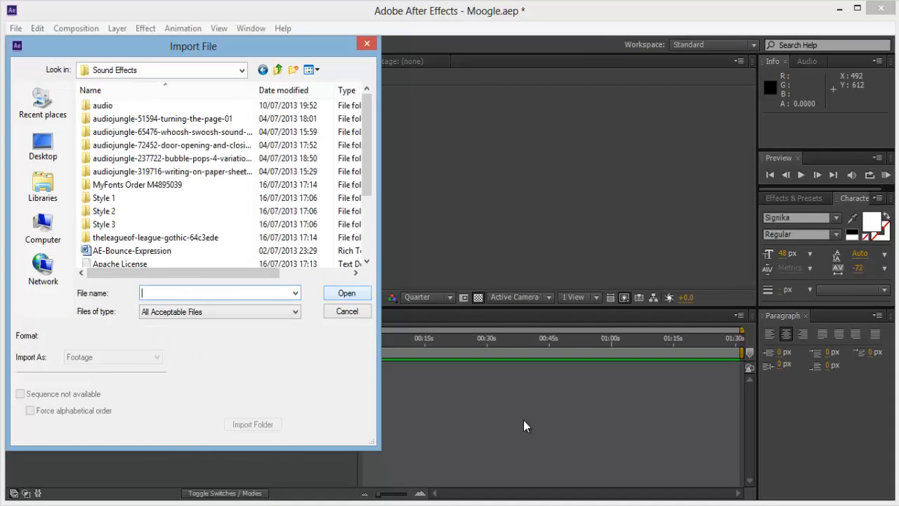
{"action": "left_click", "coordinate": [104, 211]}
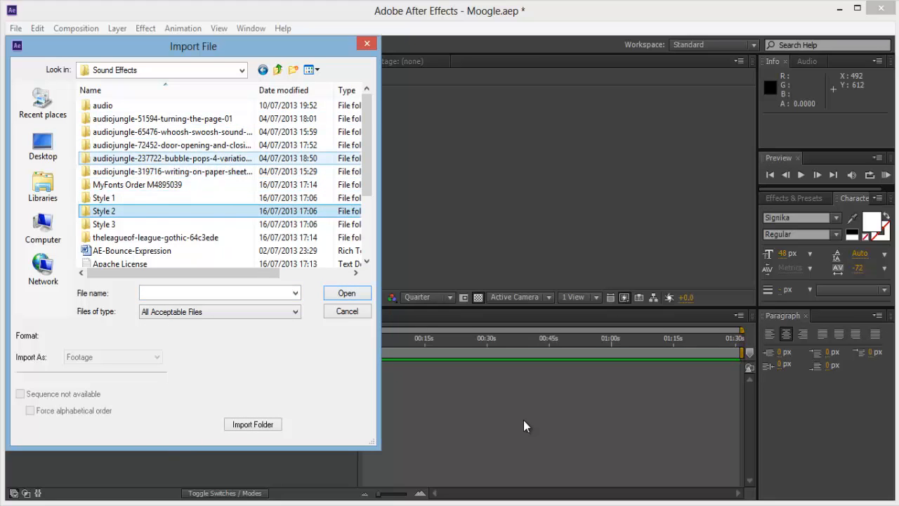
{"action": "scroll", "coordinate": [192, 170], "scroll_direction": "down", "scroll_amount": 1}
{"action": "scroll", "coordinate": [191, 168], "scroll_direction": "up", "scroll_amount": 1}
{"action": "double_click", "coordinate": [104, 106]}
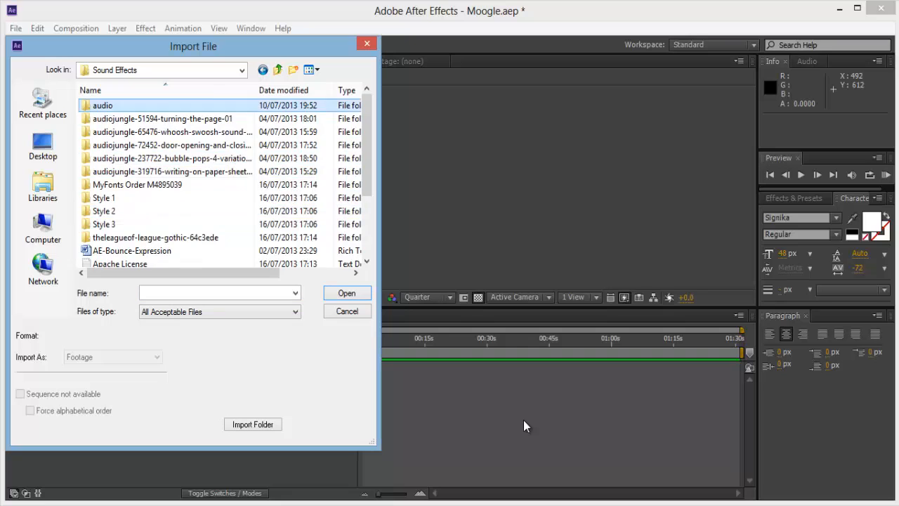
{"action": "double_click", "coordinate": [104, 107]}
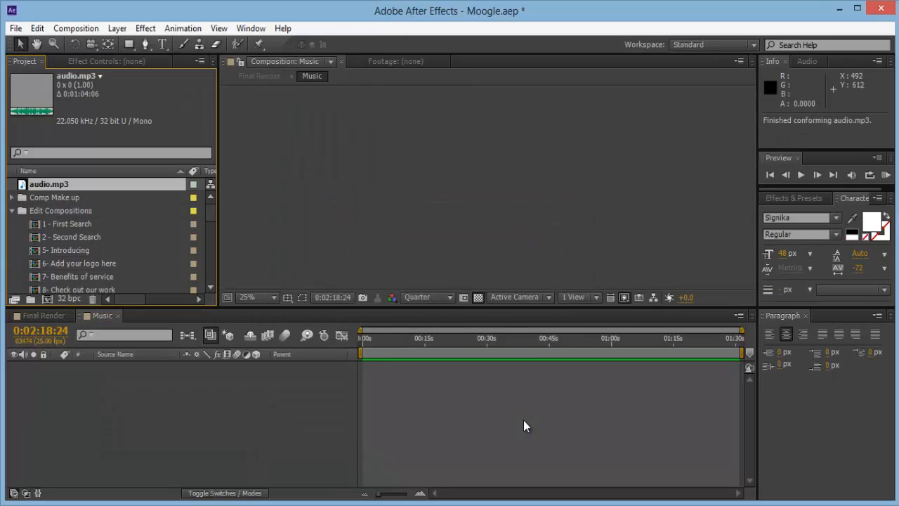
{"action": "mouse_move", "coordinate": [49, 184]}
{"action": "left_mouse_down"}
{"action": "mouse_move", "coordinate": [116, 303]}
{"action": "mouse_move", "coordinate": [123, 374]}
{"action": "left_mouse_up"}
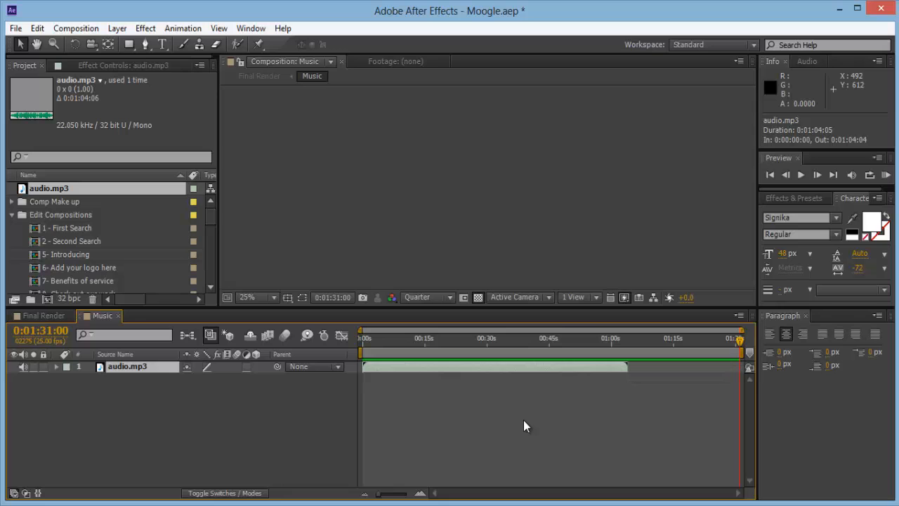
Step: Compare the end of the Music composition with the Final Render timeline
{"action": "left_click", "coordinate": [44, 316]}
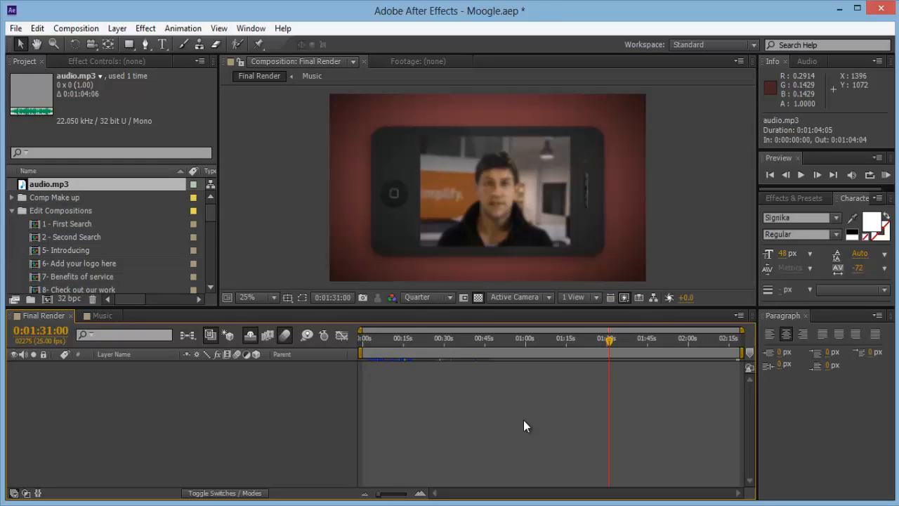
{"action": "left_click", "coordinate": [103, 316]}
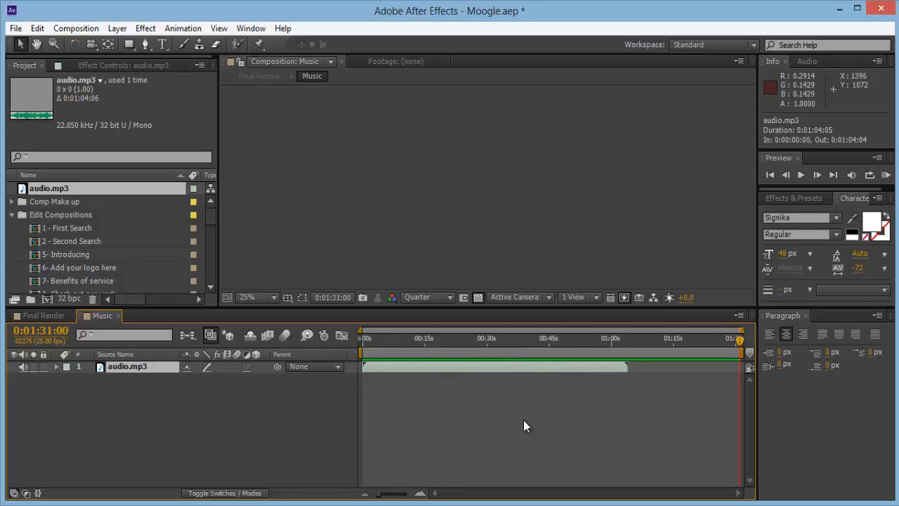
{"action": "left_click", "coordinate": [43, 316]}
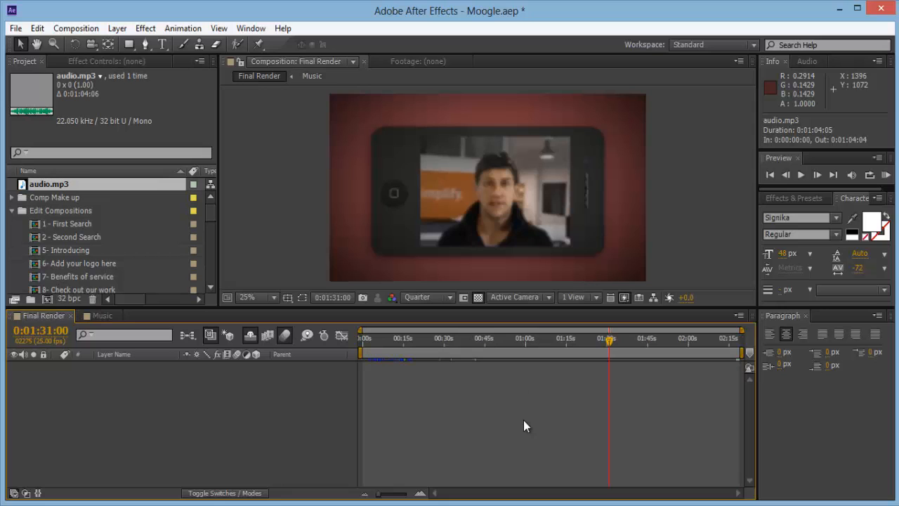
Step: Return Final Render to its first frame and add the composition to the render queue
{"action": "left_click_drag", "start_coordinate": [610, 340], "coordinate": [363, 340]}
{"action": "left_click", "coordinate": [75, 28]}
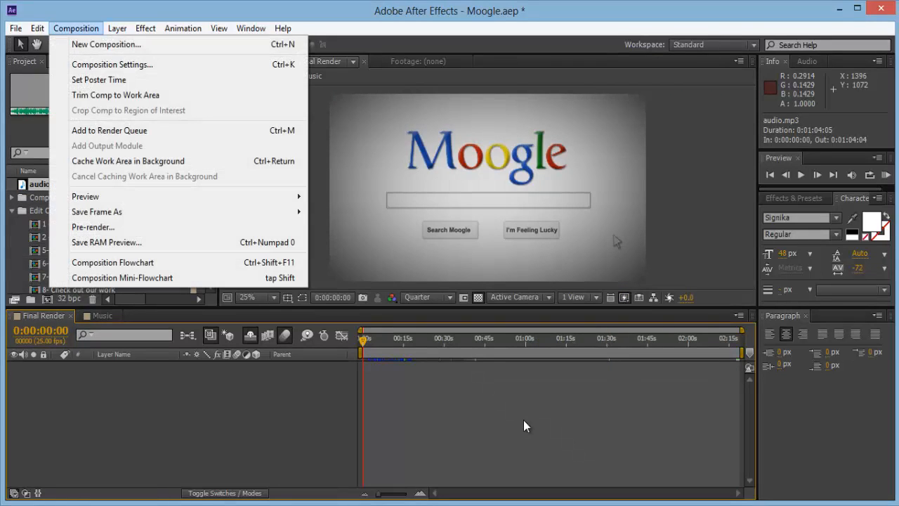
{"action": "left_click", "coordinate": [108, 130]}
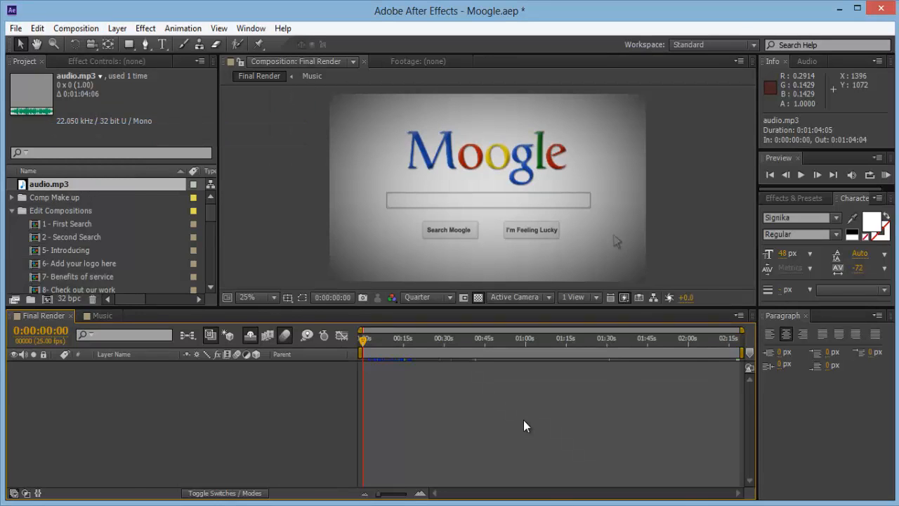
{"action": "left_click", "coordinate": [526, 426]}
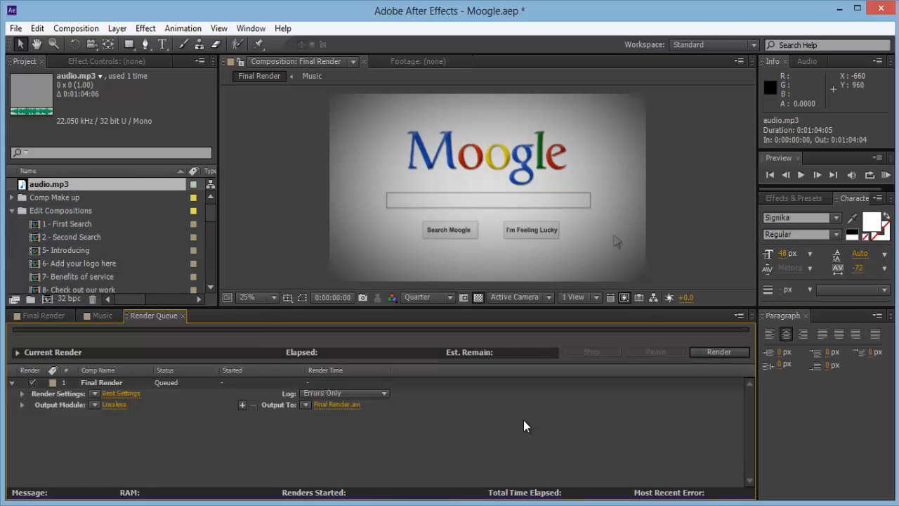
Step: Set the queued Final Render's output format to Windows Media and accept the Windows Media Video 9 options
{"action": "key", "text": "ctrl+alt+0"}
{"action": "key", "text": "ctrl+alt+0"}
{"action": "key", "text": "Down"}
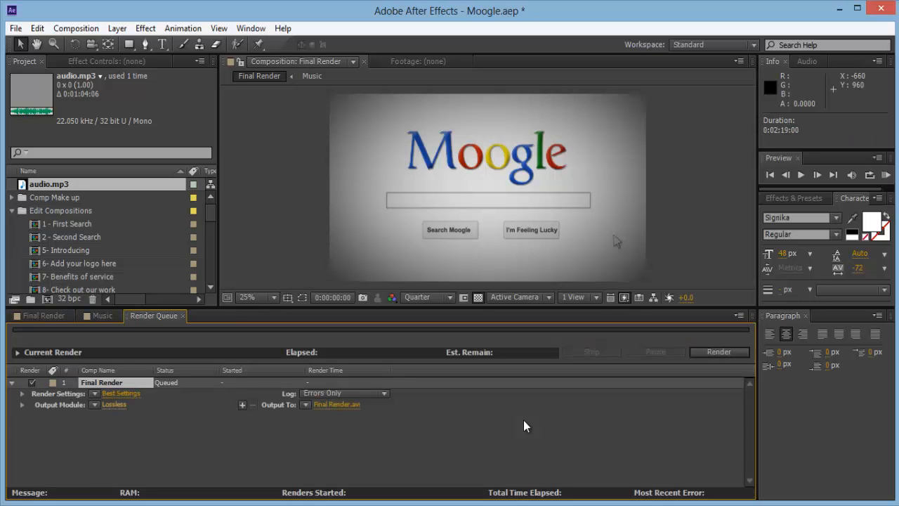
{"action": "left_click", "coordinate": [113, 405]}
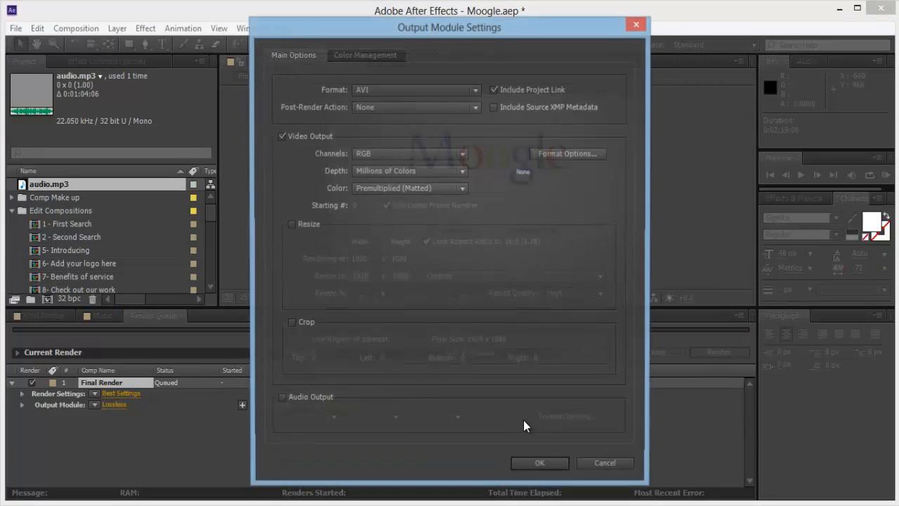
{"action": "left_click", "coordinate": [416, 90]}
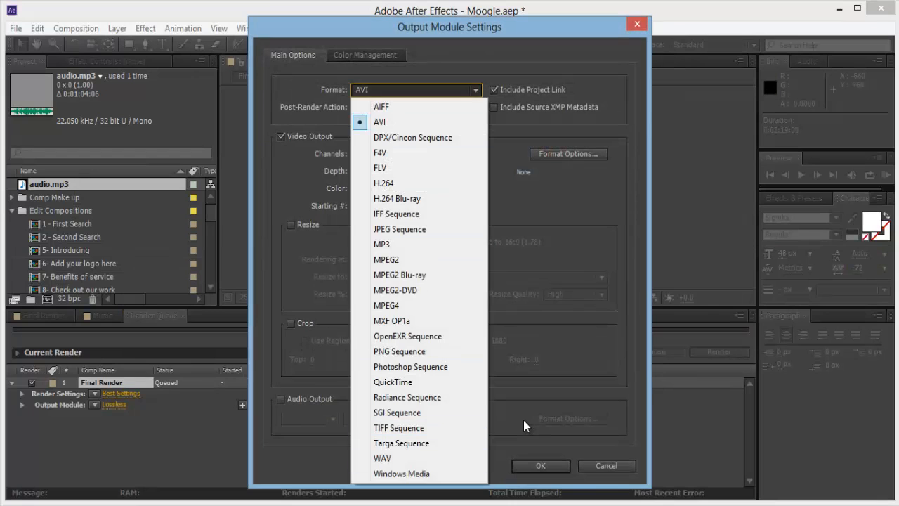
{"action": "left_click", "coordinate": [402, 474]}
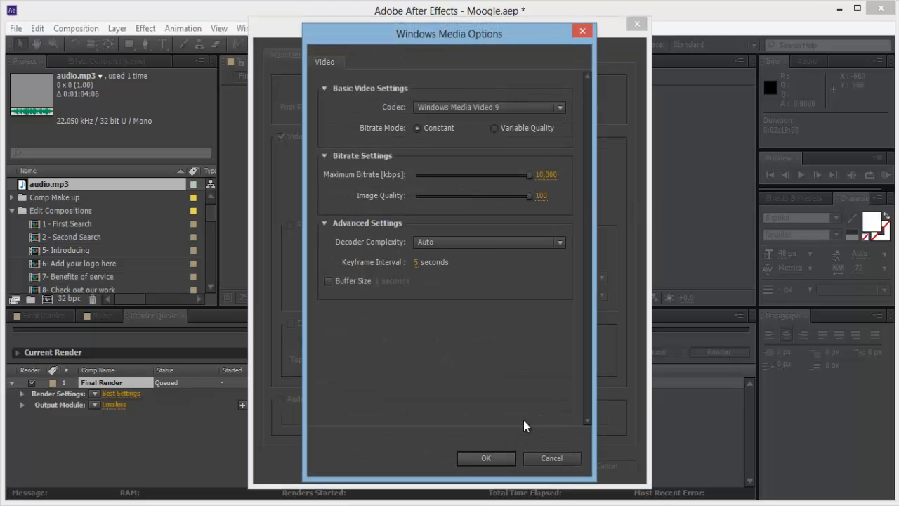
{"action": "key", "text": "Return"}
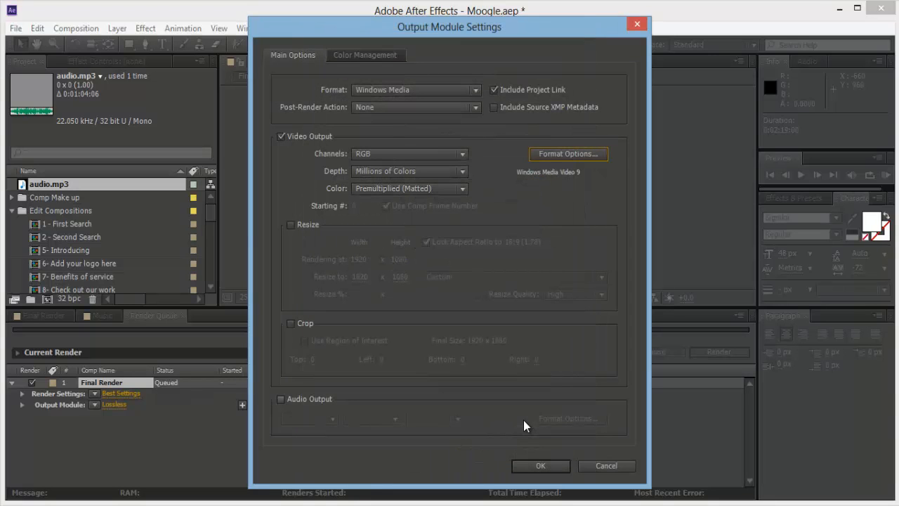
Step: Enable audio output with the Windows Media Audio 9.2 codec at 192 kbps, 48 kHz, stereo CBR, and apply the output module settings
{"action": "left_click", "coordinate": [527, 420]}
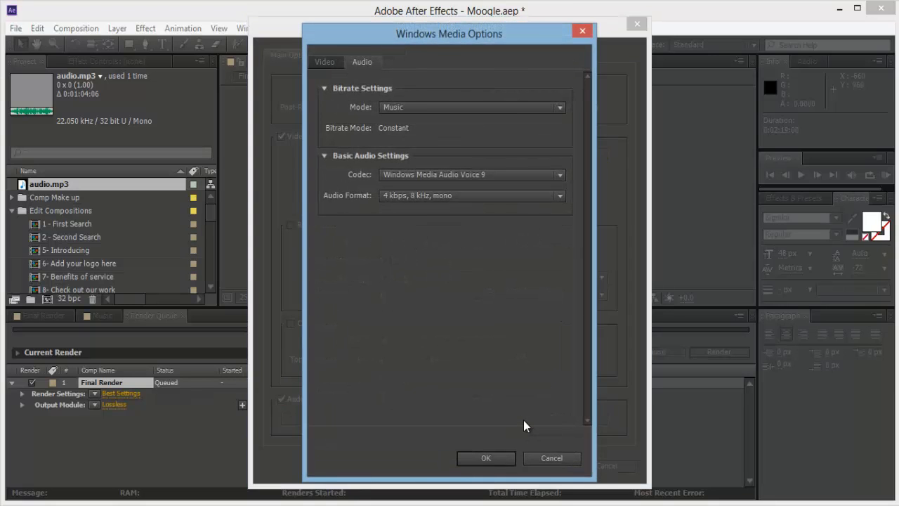
{"action": "left_click", "coordinate": [477, 196]}
{"action": "left_click", "coordinate": [477, 175]}
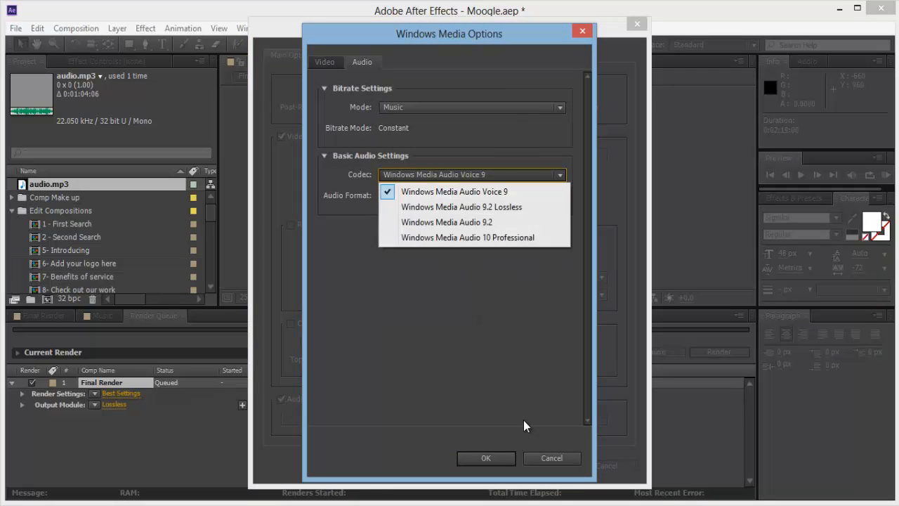
{"action": "left_click", "coordinate": [447, 222]}
{"action": "left_click", "coordinate": [470, 175]}
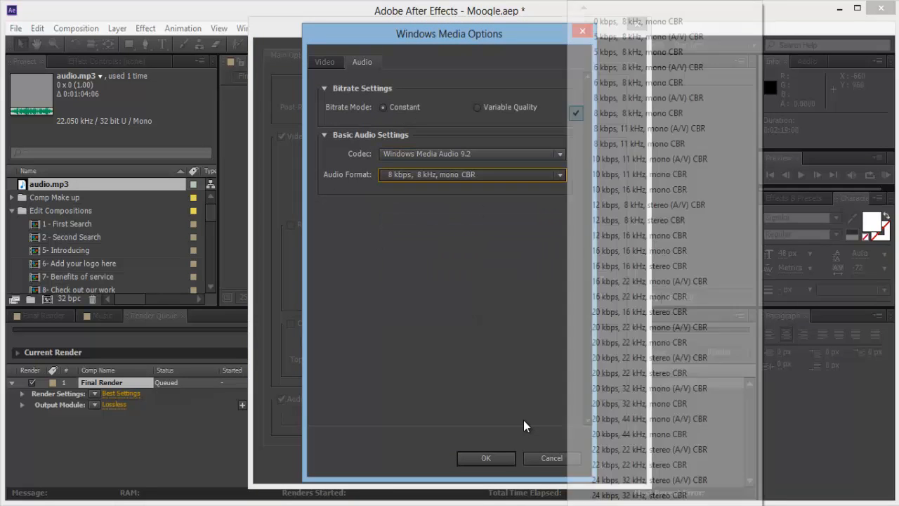
{"action": "scroll", "coordinate": [649, 258], "scroll_direction": "down", "scroll_amount": 14}
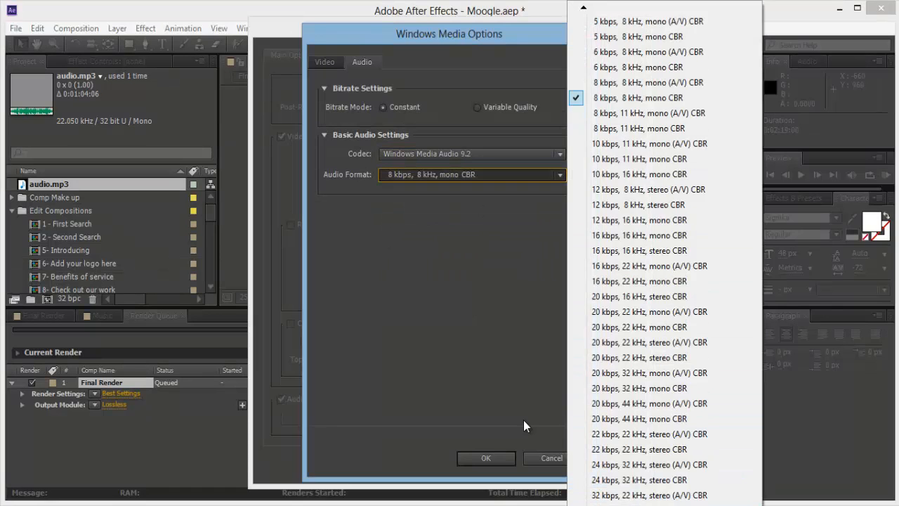
{"action": "scroll", "coordinate": [650, 258], "scroll_direction": "down", "scroll_amount": 19}
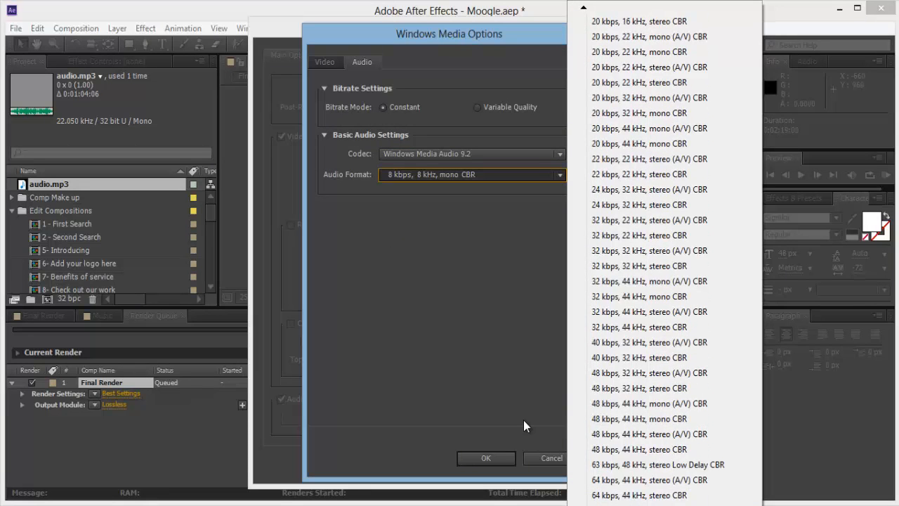
{"action": "scroll", "coordinate": [649, 259], "scroll_direction": "down", "scroll_amount": 9}
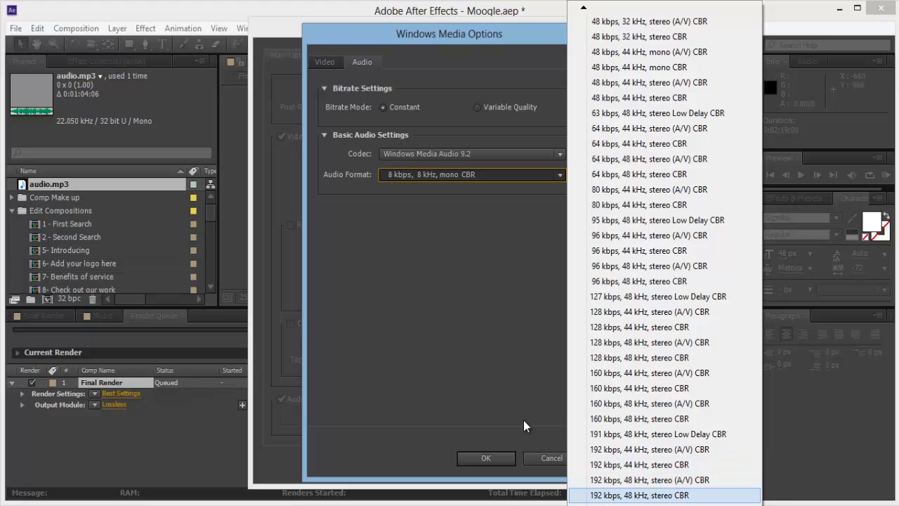
{"action": "left_click", "coordinate": [639, 495]}
{"action": "left_click", "coordinate": [486, 458]}
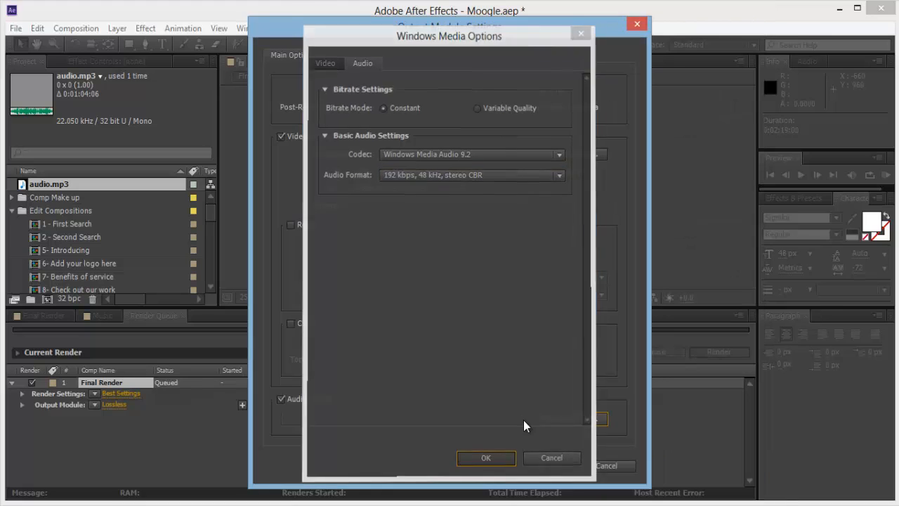
{"action": "left_click", "coordinate": [541, 466]}
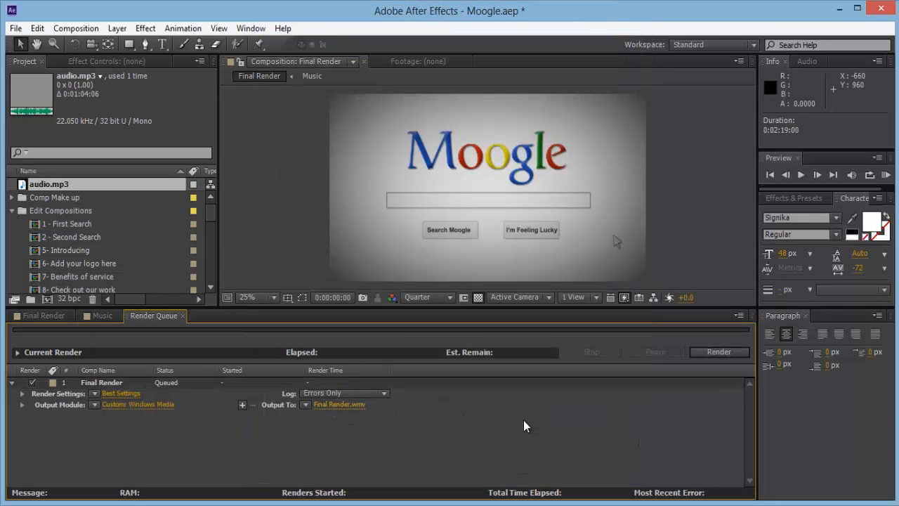
Step: Name the output movie accountant, save it to the Desktop as Windows Media, and start rendering
{"action": "left_click", "coordinate": [339, 404]}
{"action": "type", "text": "a"}
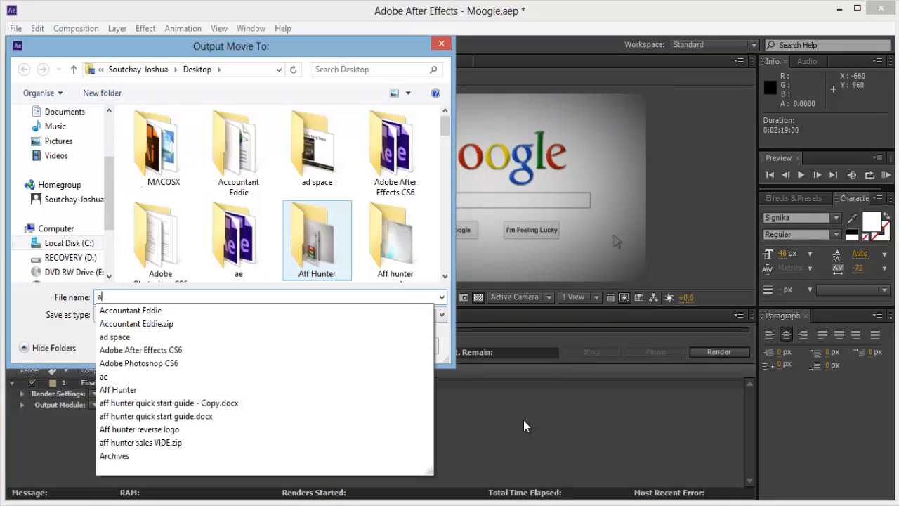
{"action": "type", "text": "ccountant"}
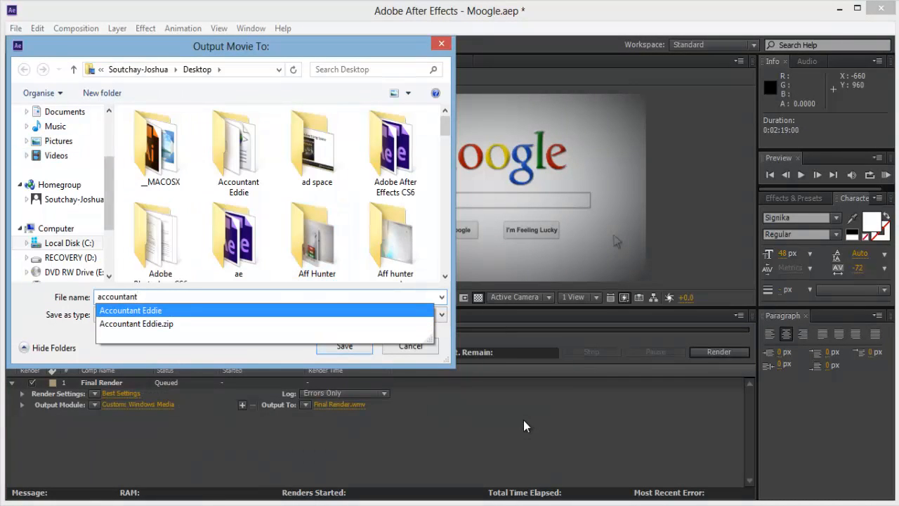
{"action": "scroll", "coordinate": [59, 176], "scroll_direction": "up", "scroll_amount": 3}
{"action": "left_click", "coordinate": [58, 132]}
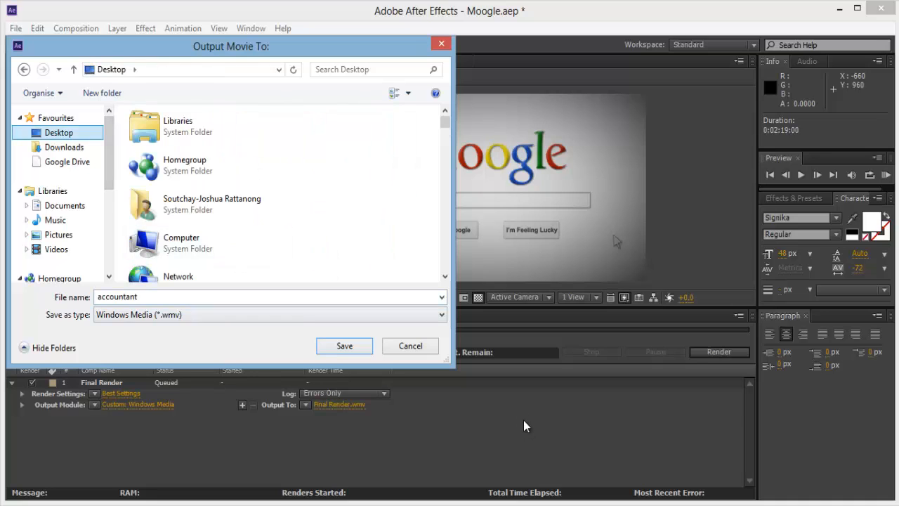
{"action": "key", "text": "Return"}
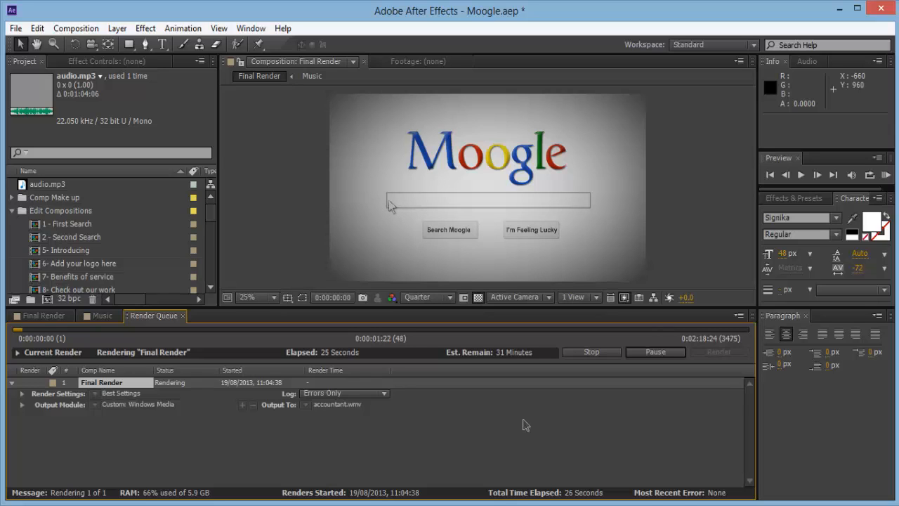
Step: Stop the Final Render rendering and close the render queue
{"action": "key", "text": "Escape"}
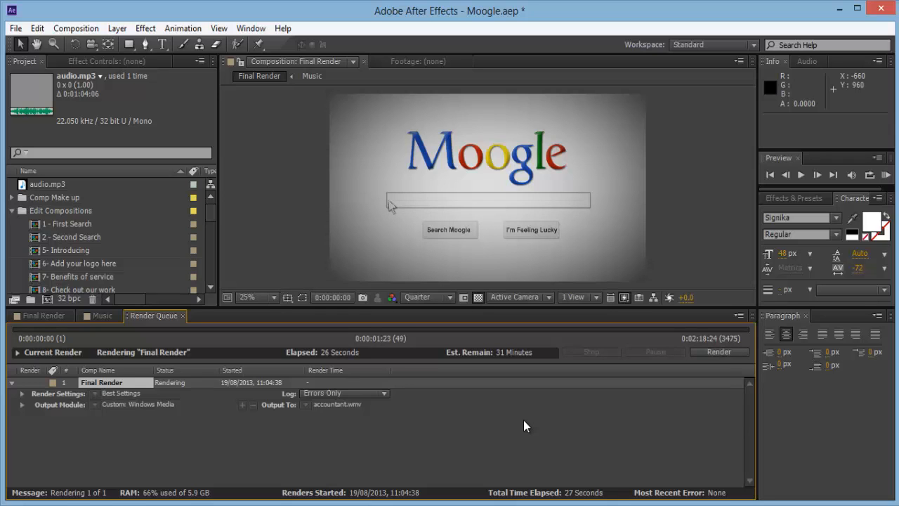
{"action": "key", "text": "ctrl+w"}
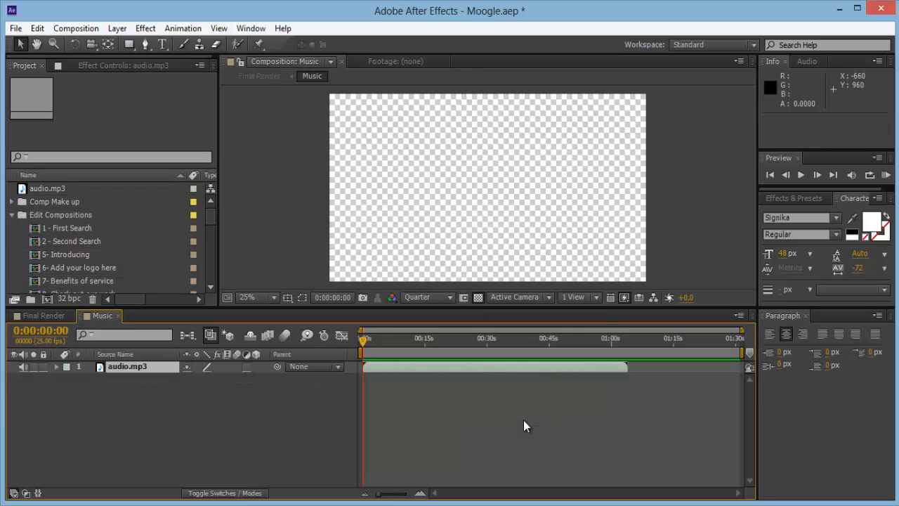
Step: Delete the audio.mp3 layer from the Music composition and close that composition's timeline
{"action": "left_click", "coordinate": [525, 427]}
{"action": "key", "text": "ctrl+a"}
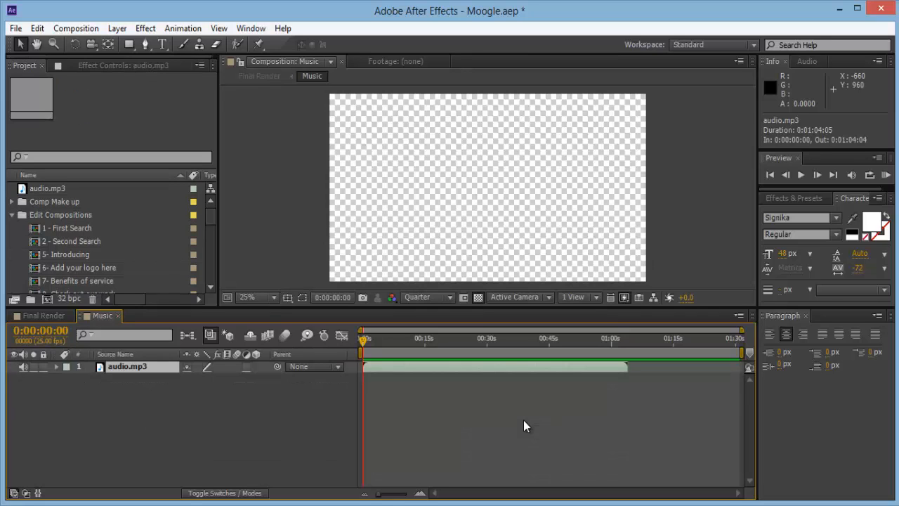
{"action": "key", "text": "Delete"}
{"action": "key", "text": "ctrl+w"}
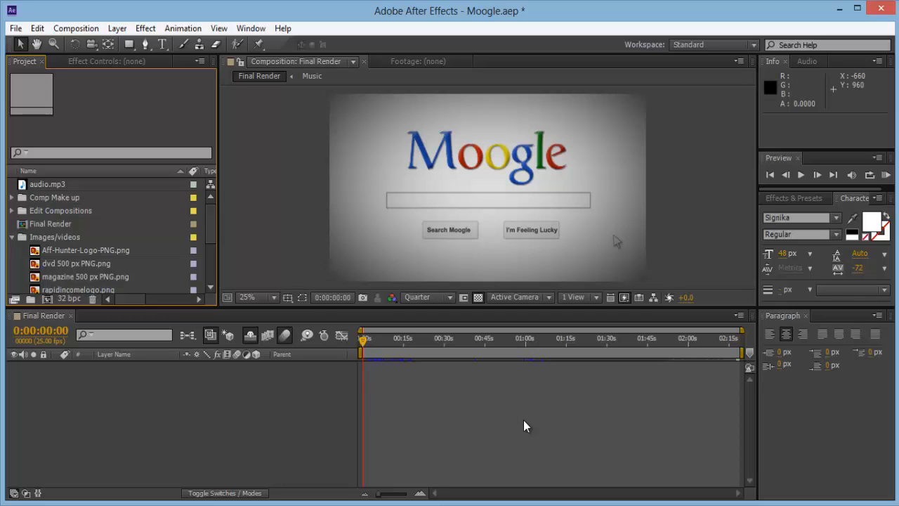
{"action": "left_click", "coordinate": [524, 426]}
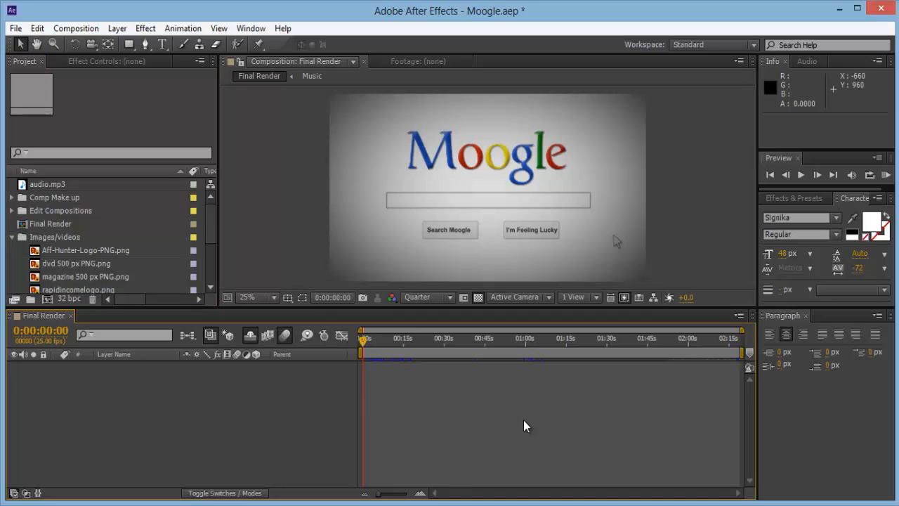